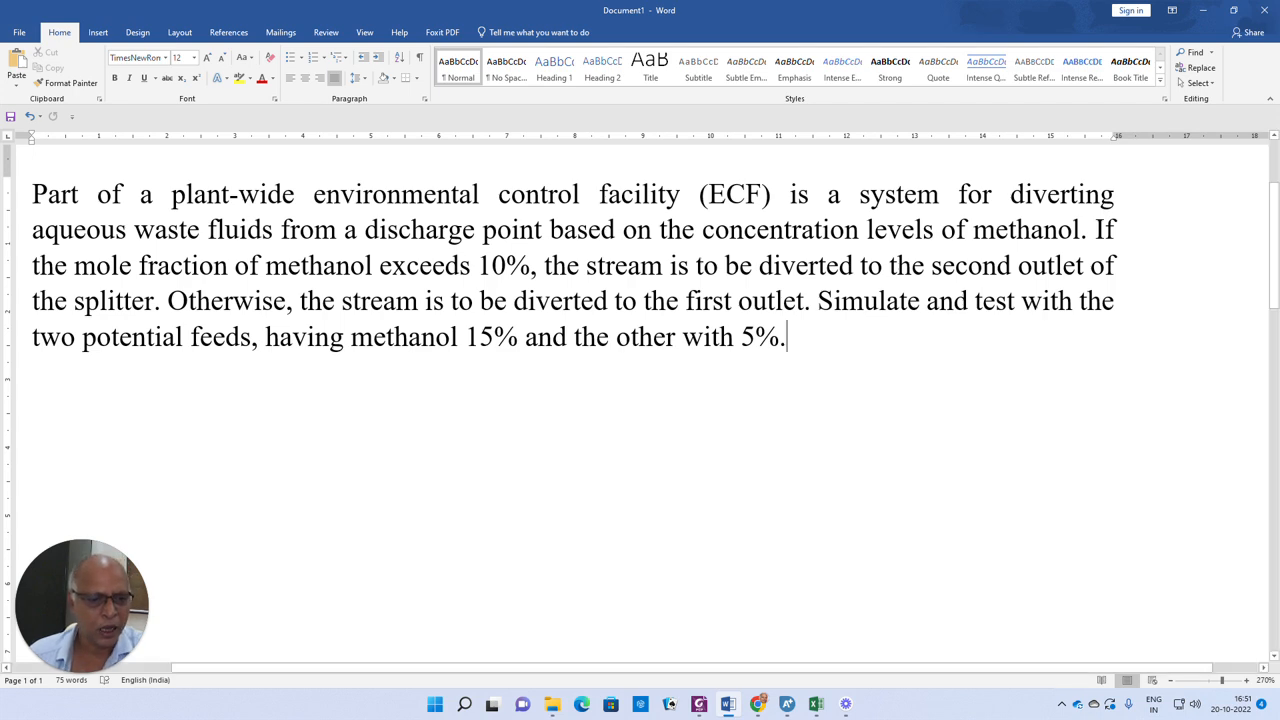
Switch to Aspen Plus, open feed stream 1's input from the main flowsheet, and set its pressure to 1 bar
left_click(787, 704)
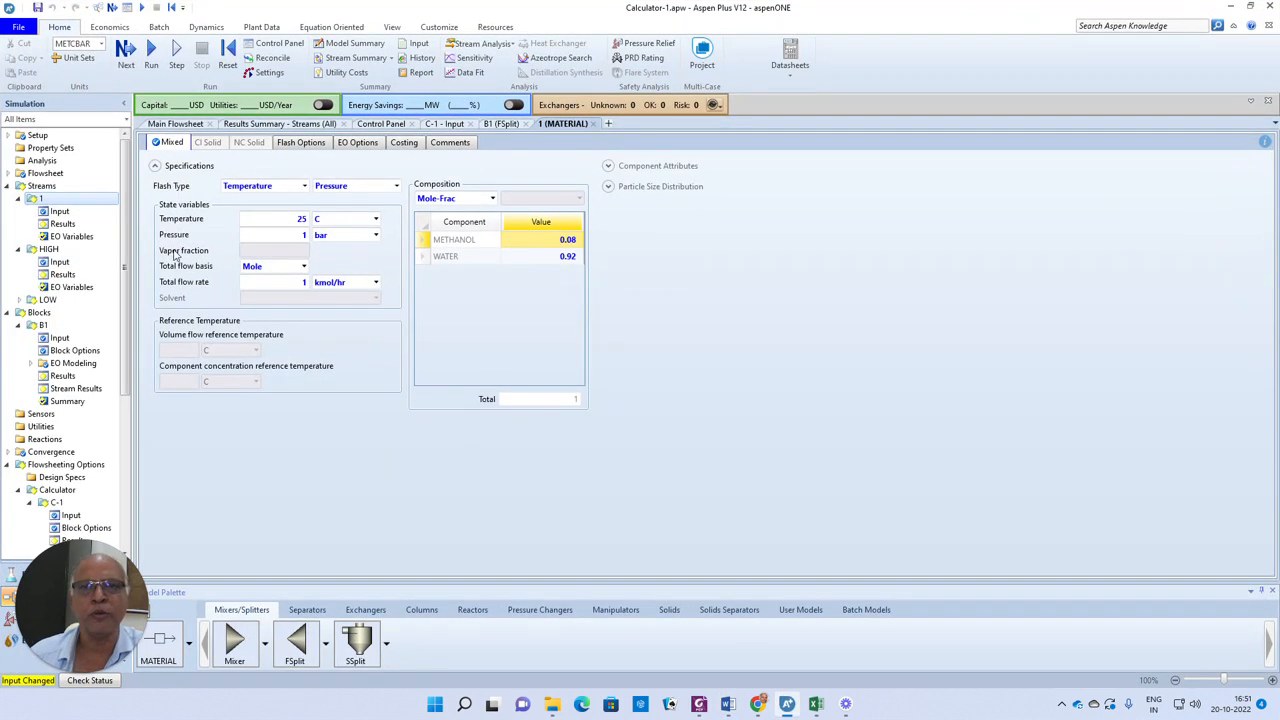
left_click(177, 123)
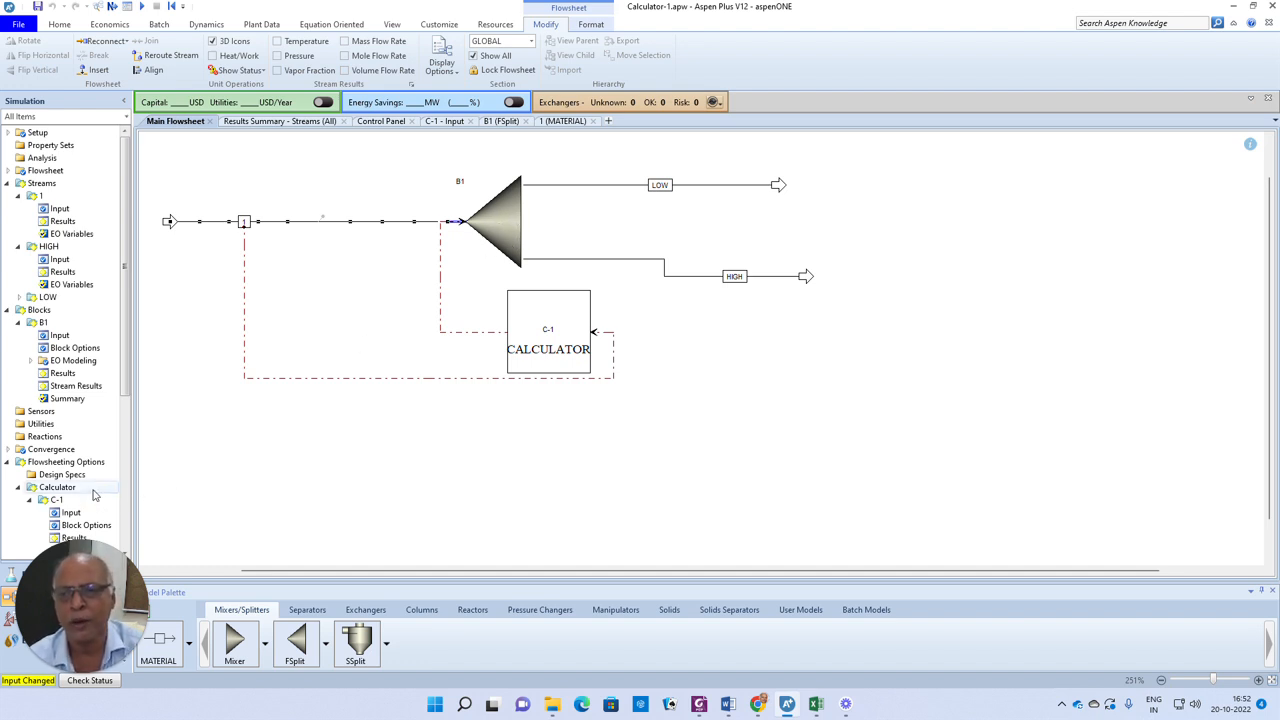
left_click(338, 503)
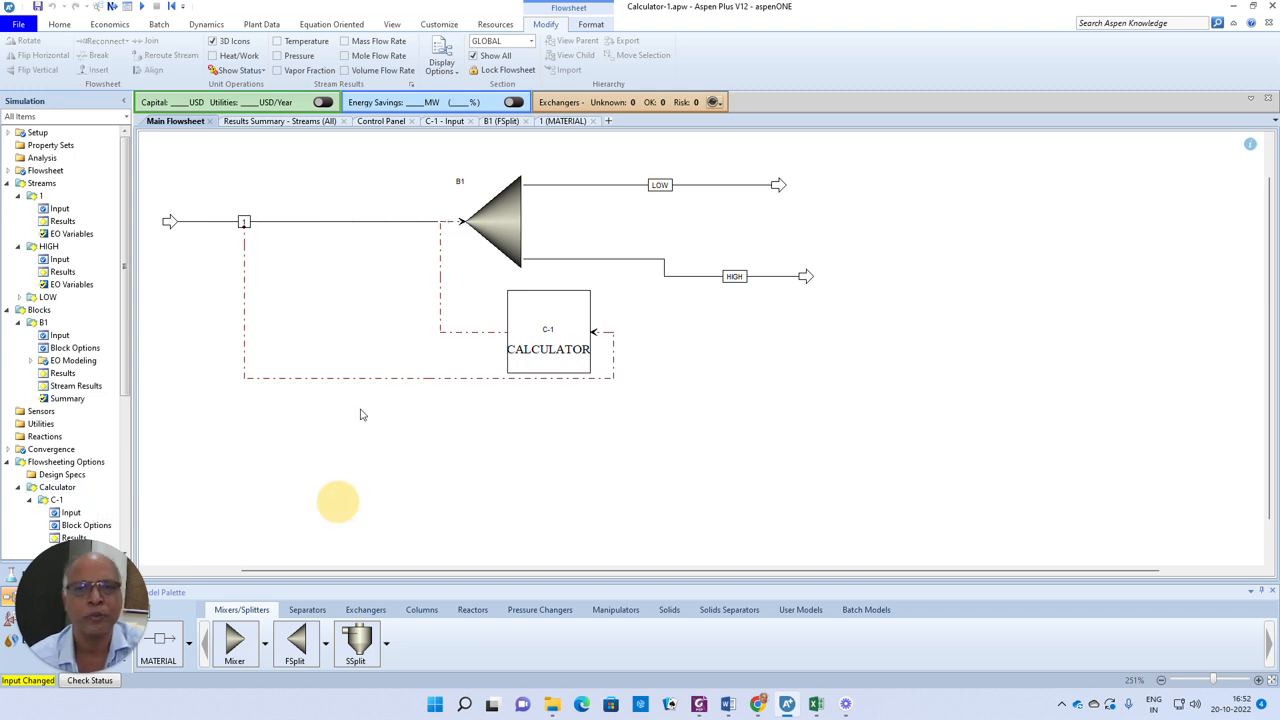
double_click(325, 224)
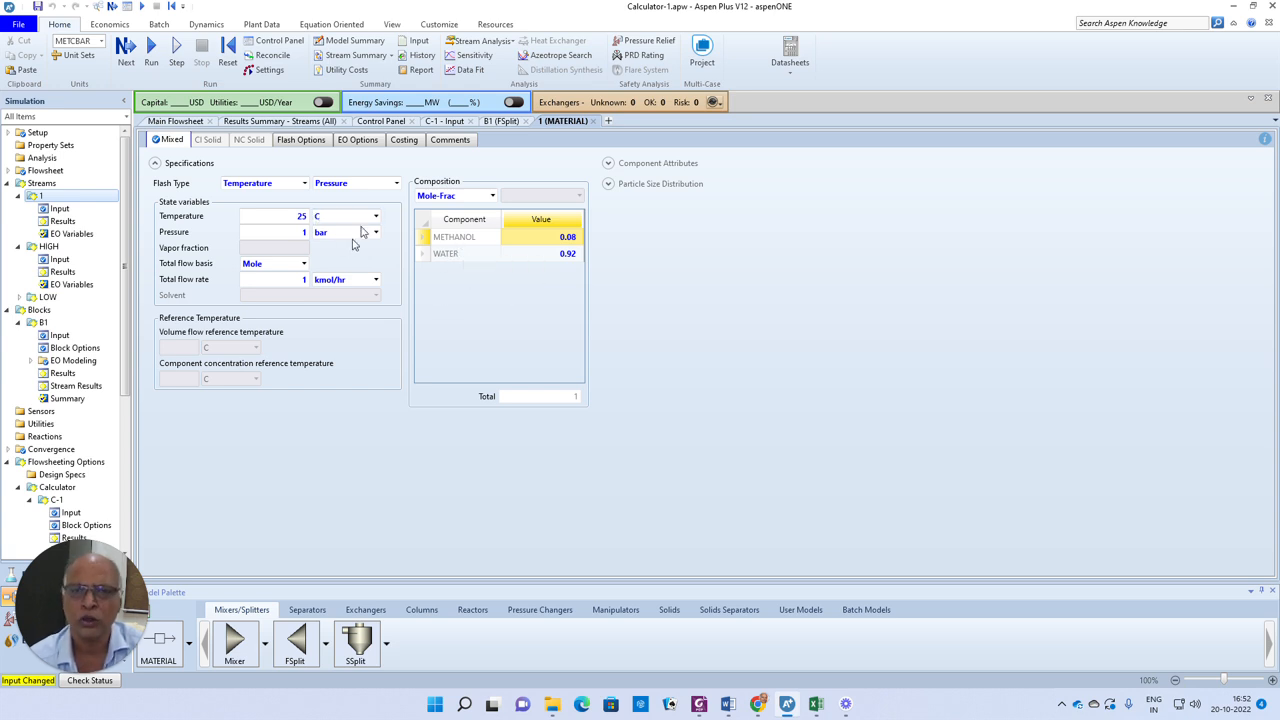
left_click(300, 231)
type("1")
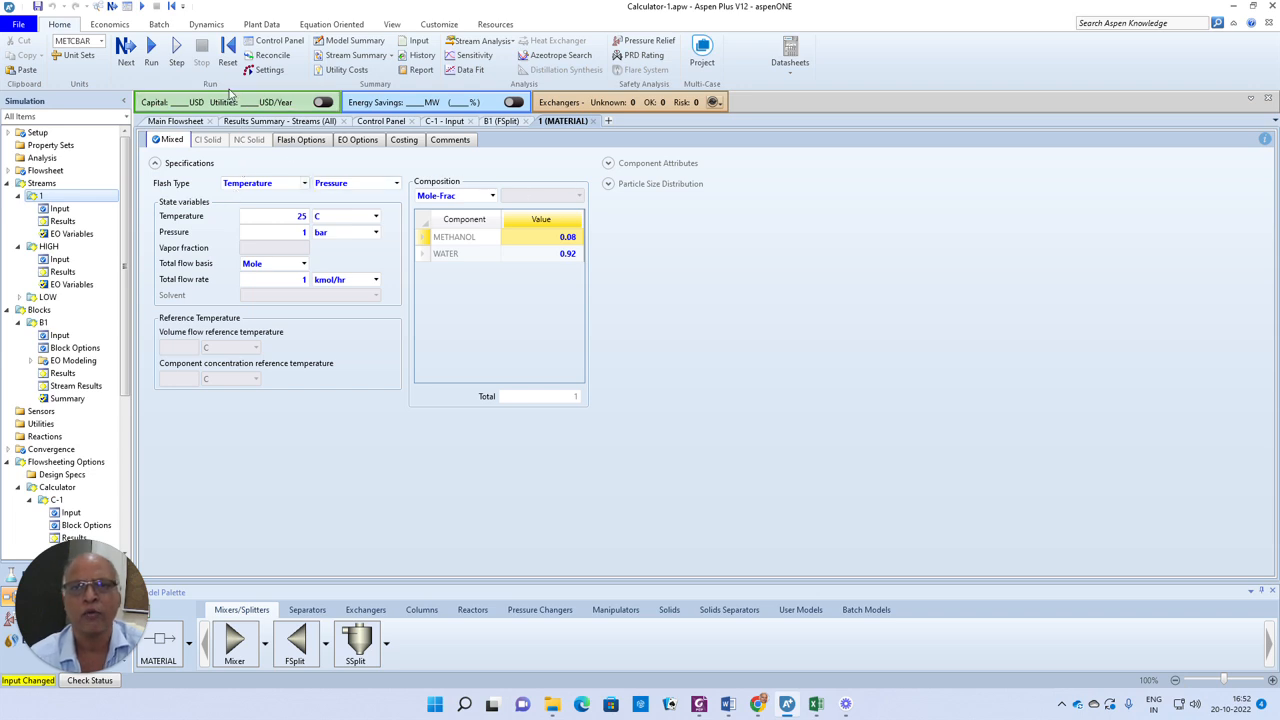
Review splitter B1's split fraction and calculator C-1's MF and SF variables and Fortran IF statements
left_click(195, 122)
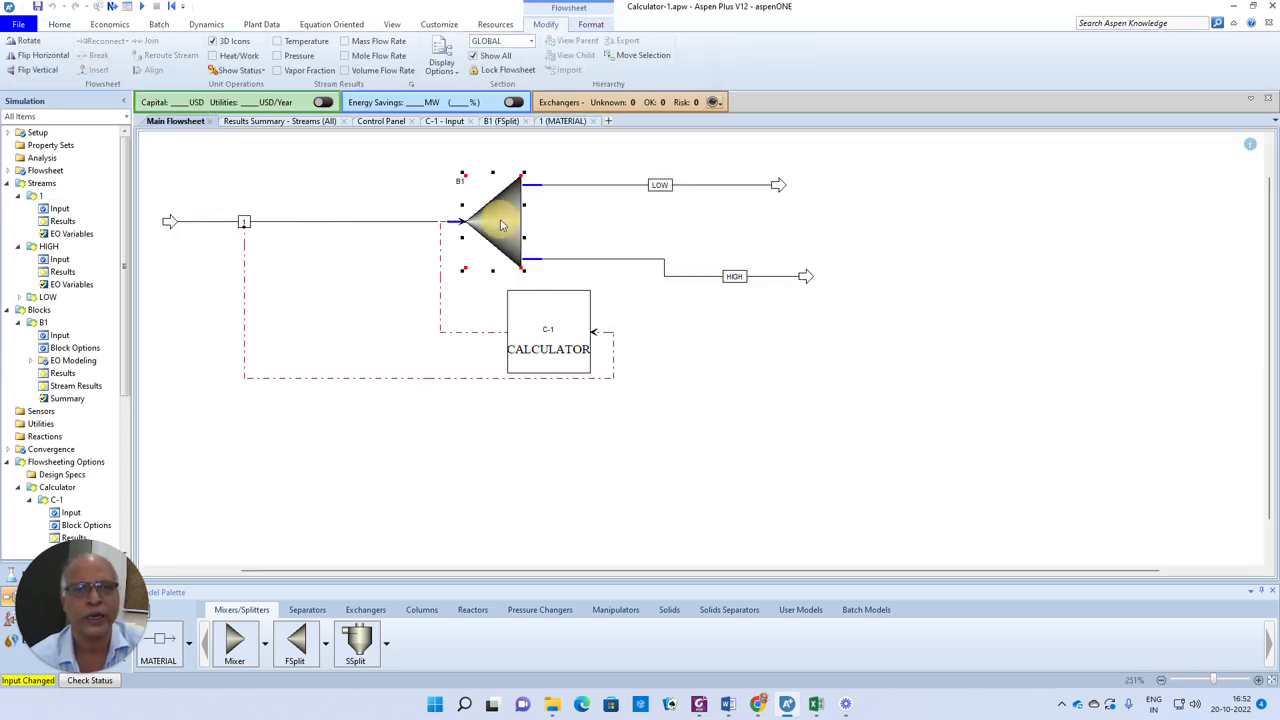
double_click(502, 224)
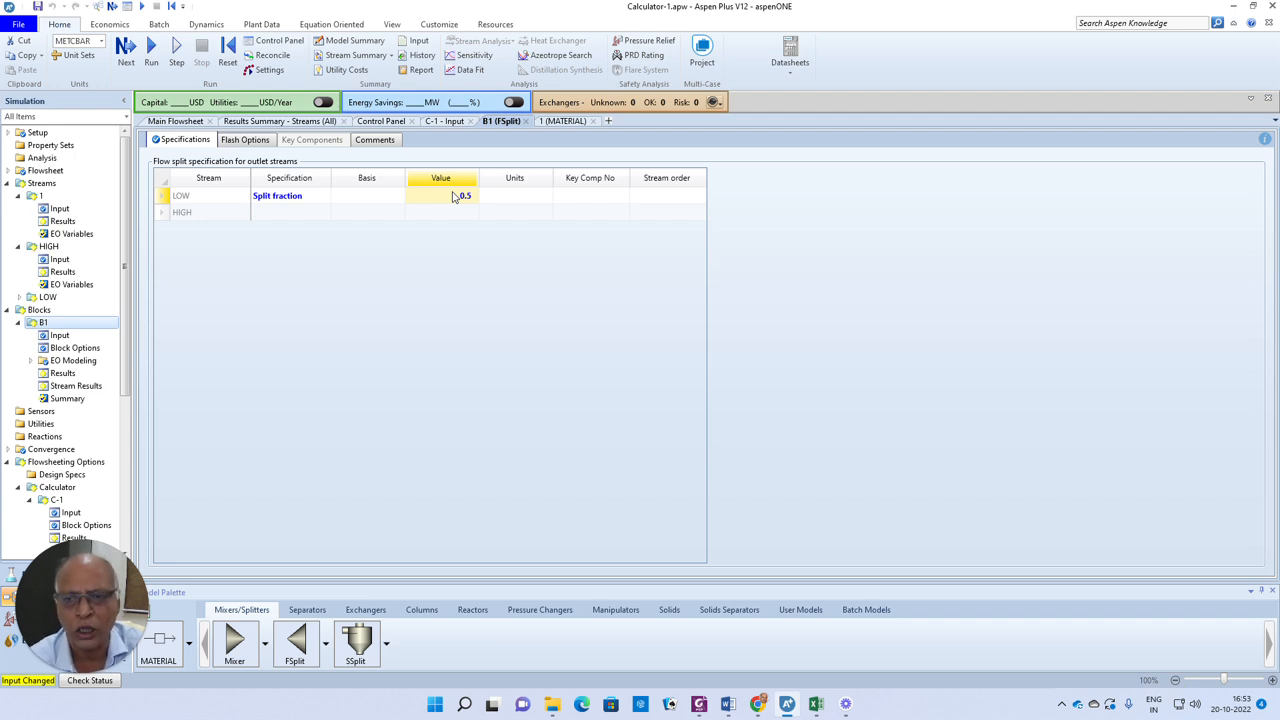
left_click_drag(125, 346, 123, 397)
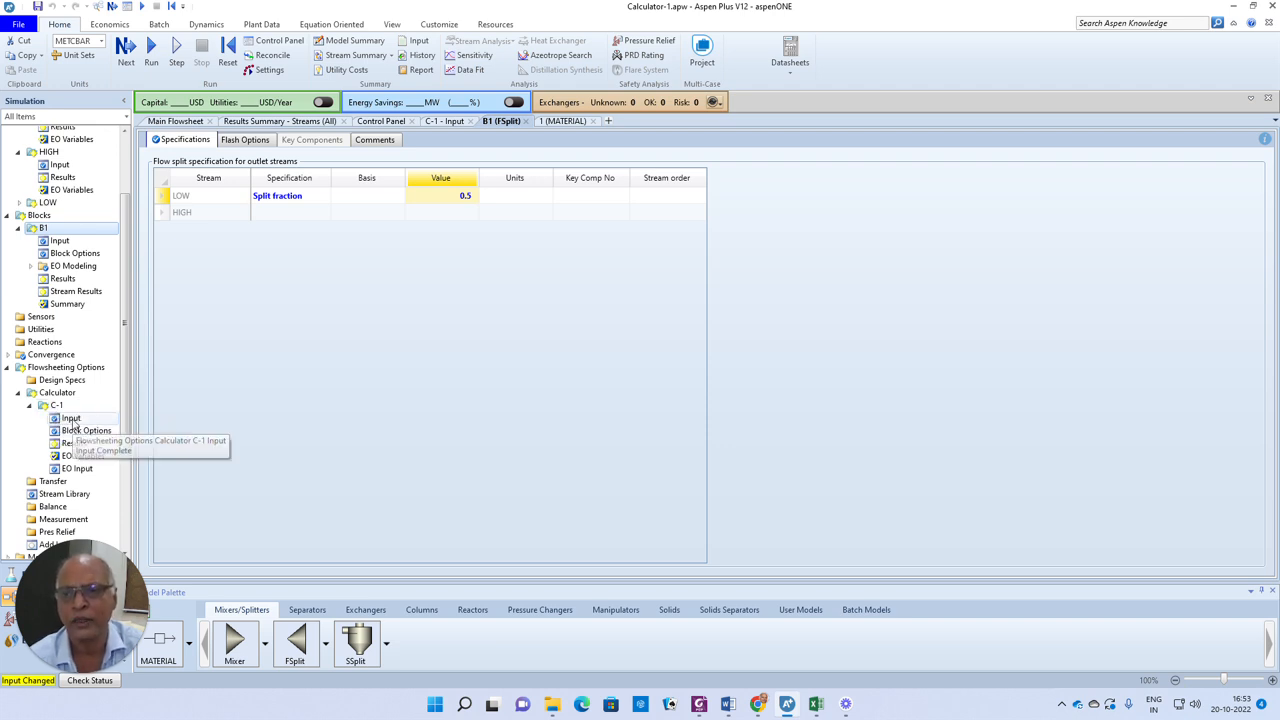
left_click(71, 418)
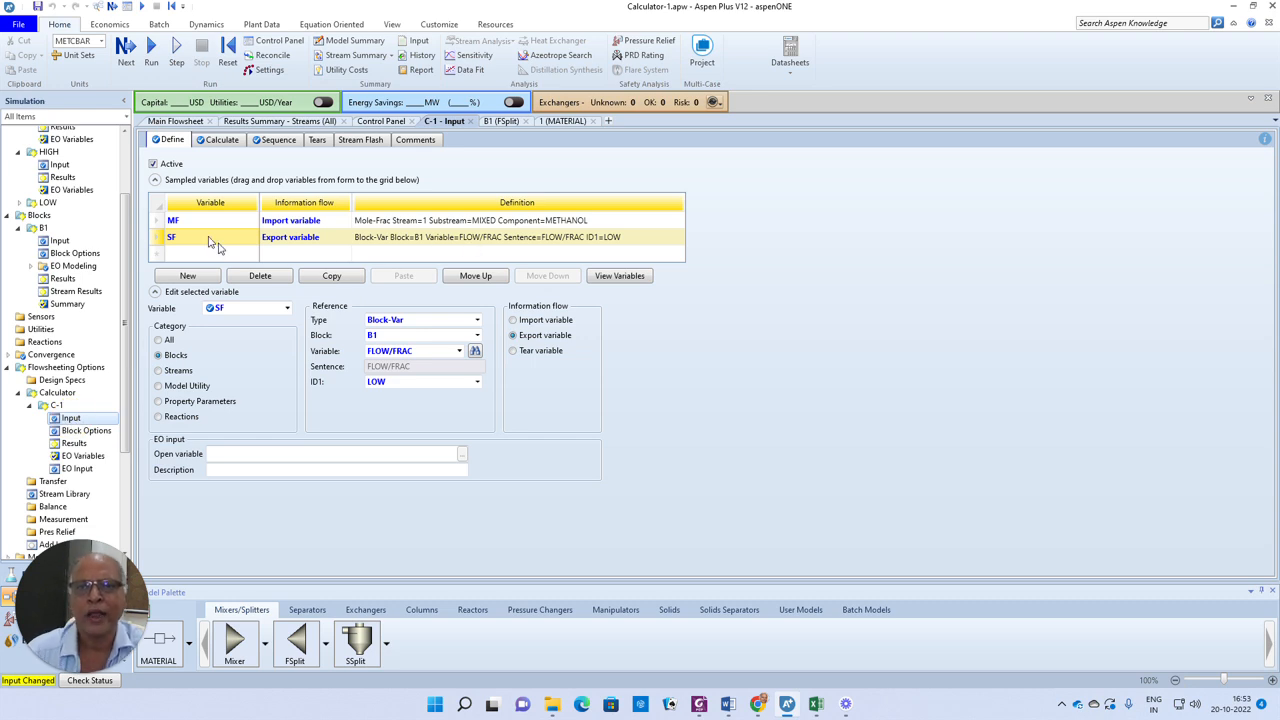
left_click(157, 221)
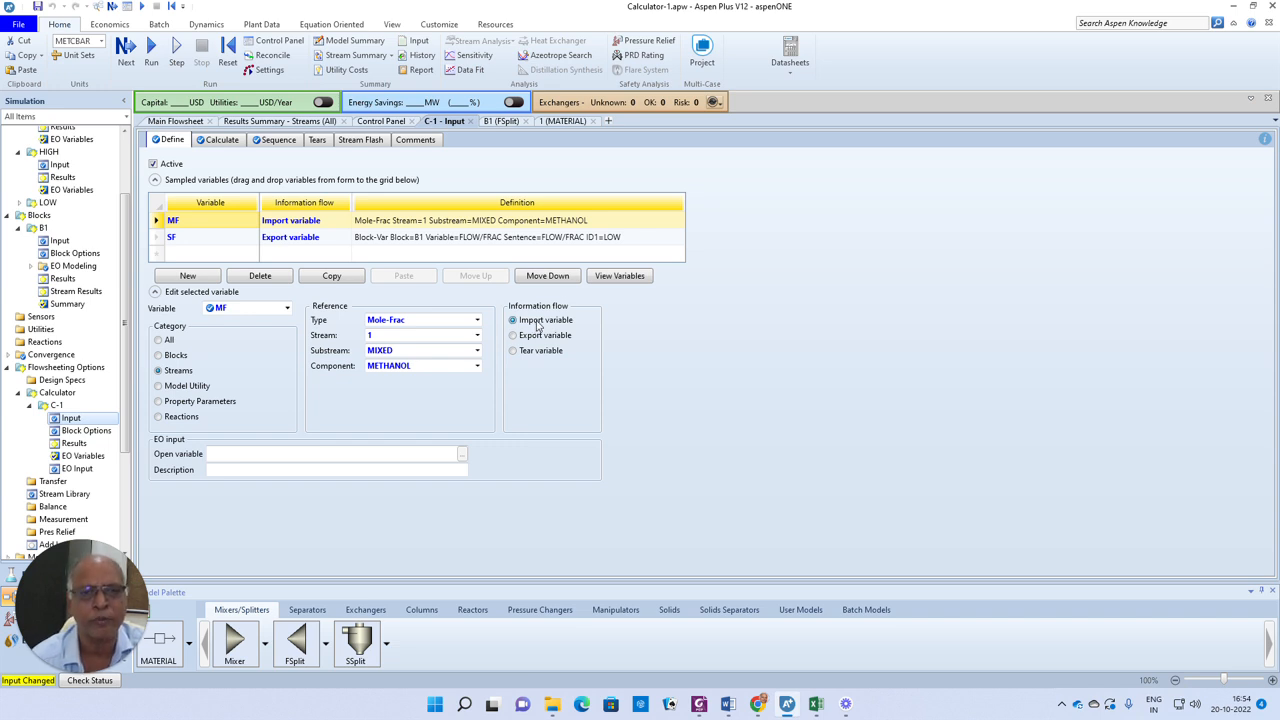
left_click(157, 239)
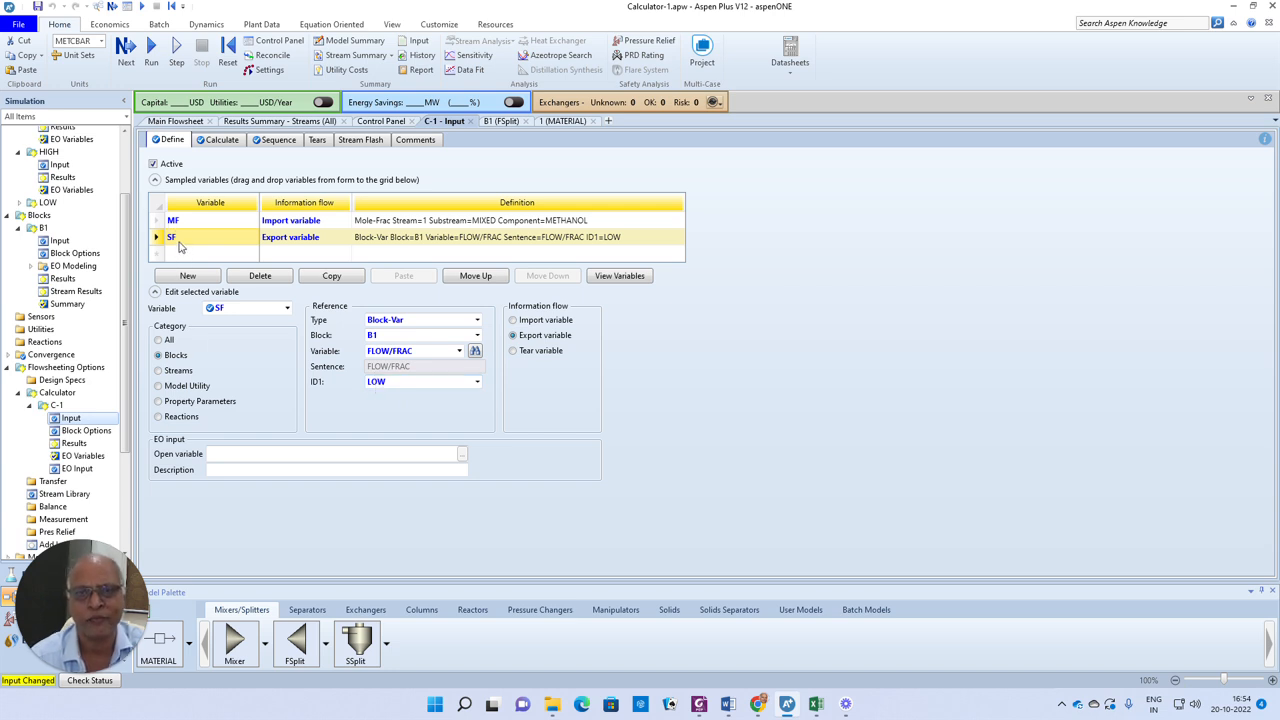
left_click(226, 141)
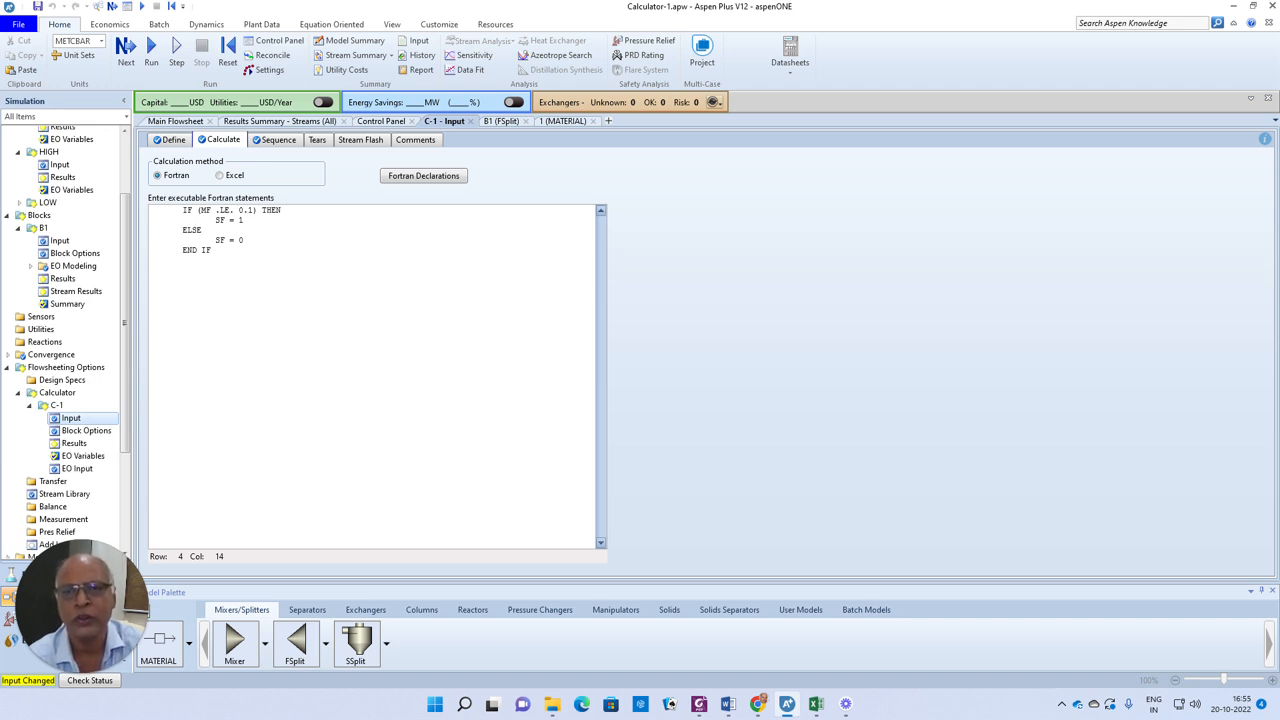
left_click_drag(214, 220, 245, 222)
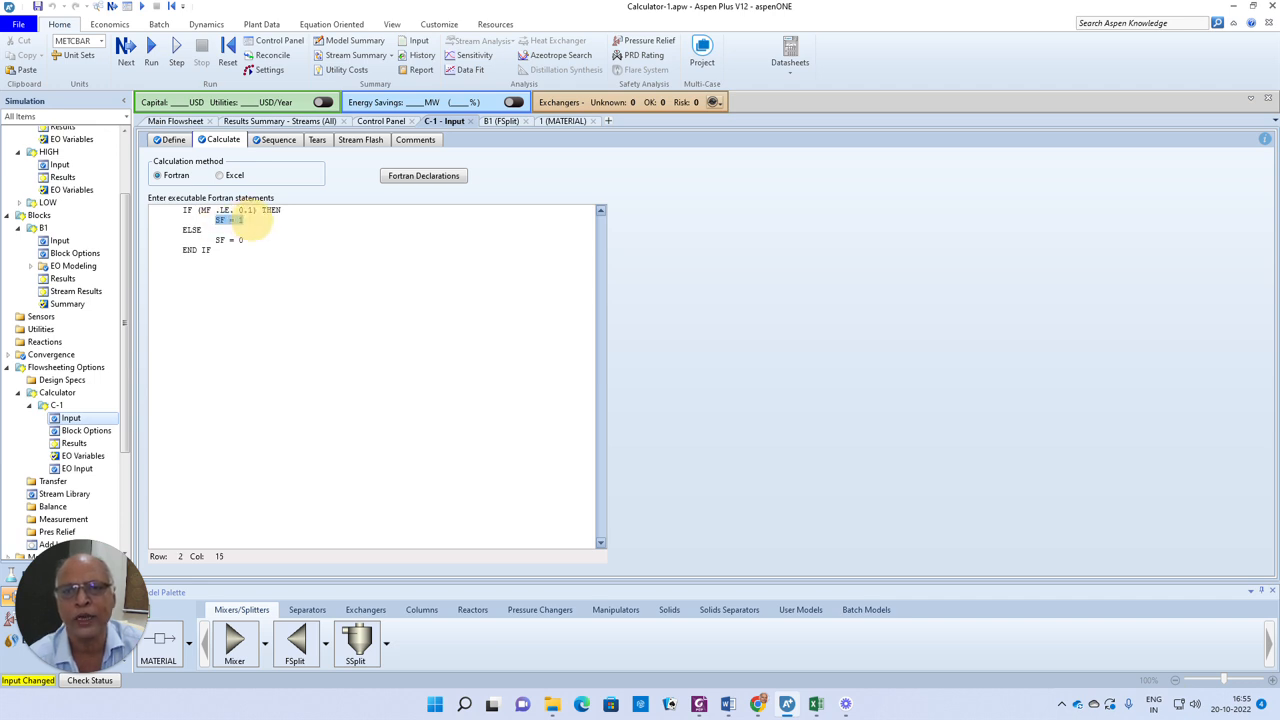
left_click_drag(215, 240, 262, 245)
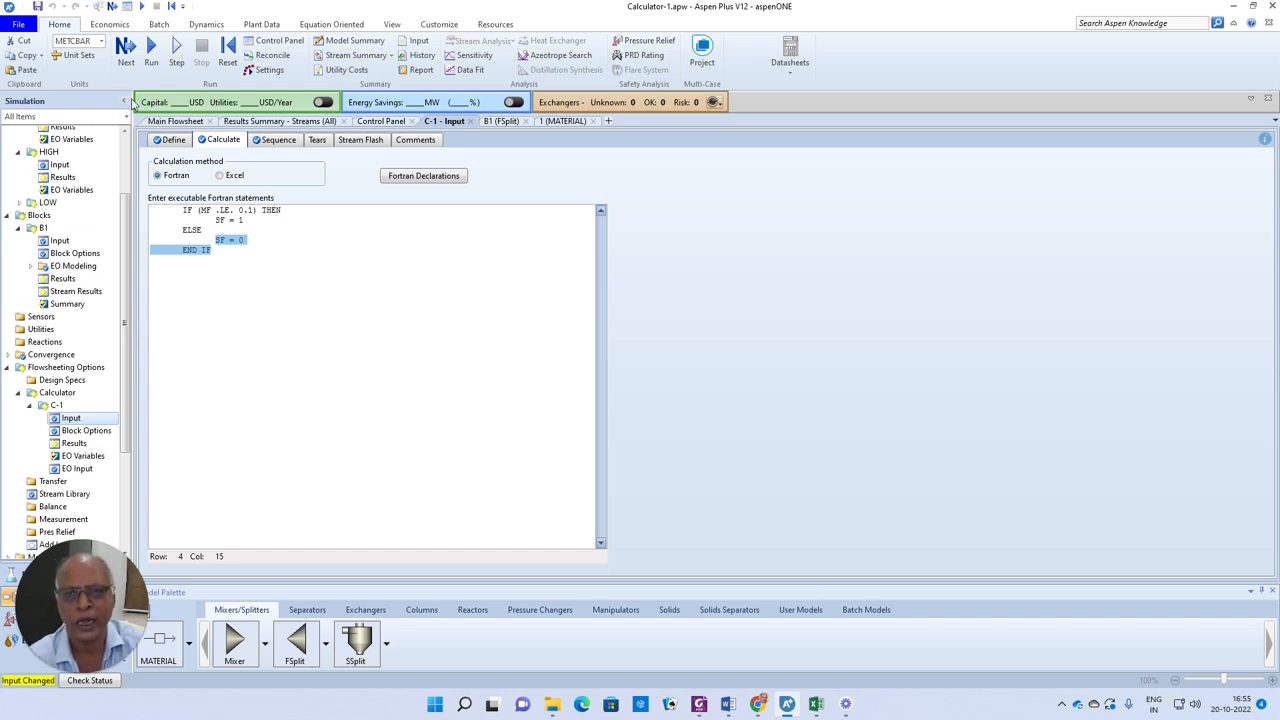
Run the simulation and review the stream results summary for streams 1, HIGH and LOW
left_click(126, 50)
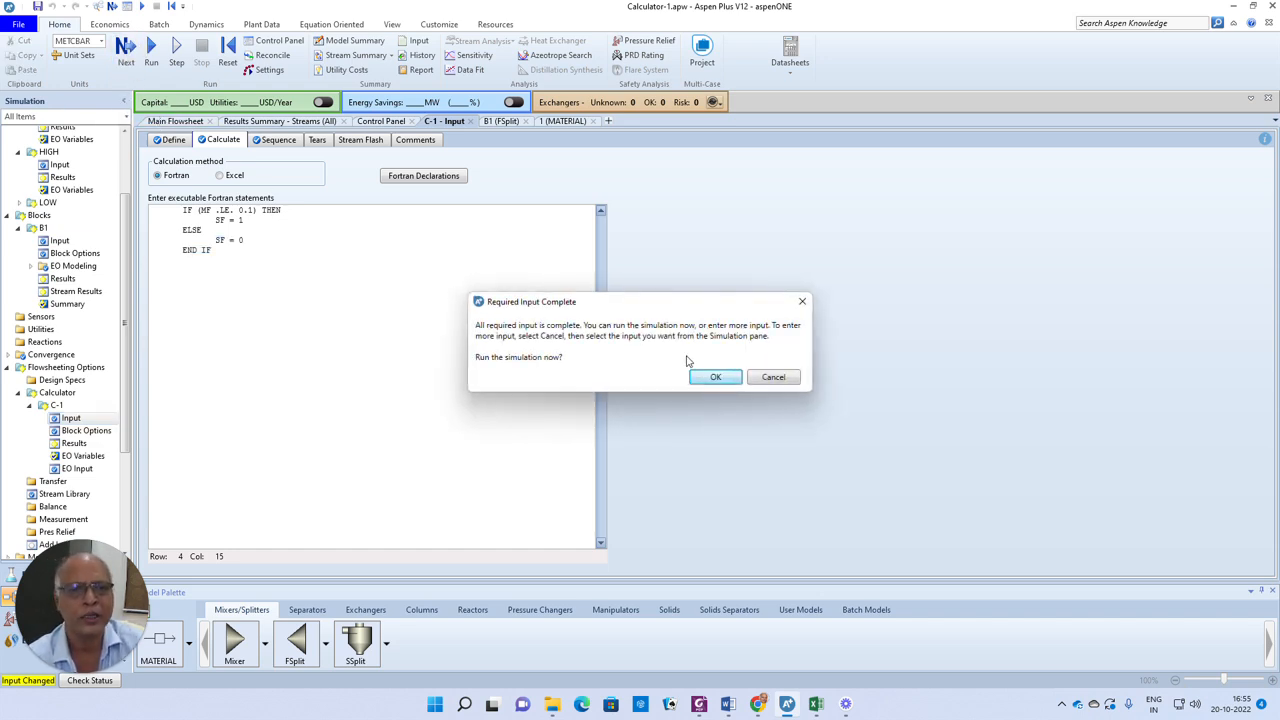
left_click(705, 380)
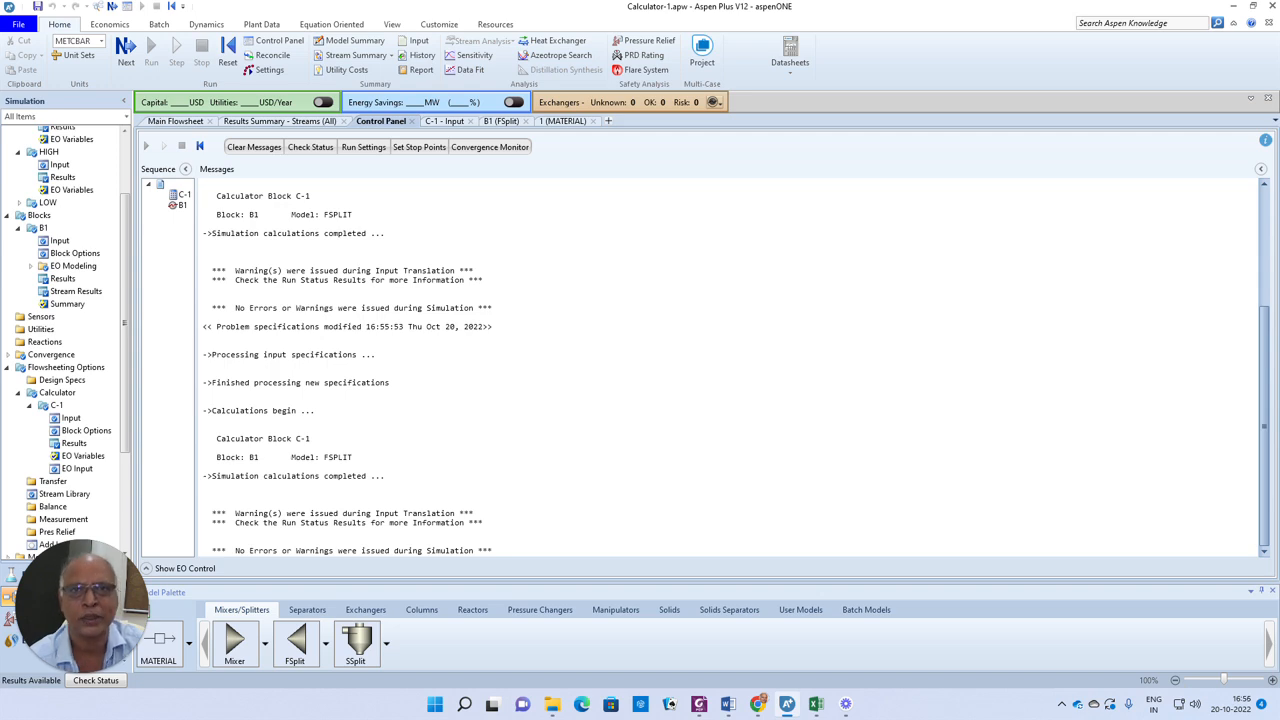
left_click(358, 56)
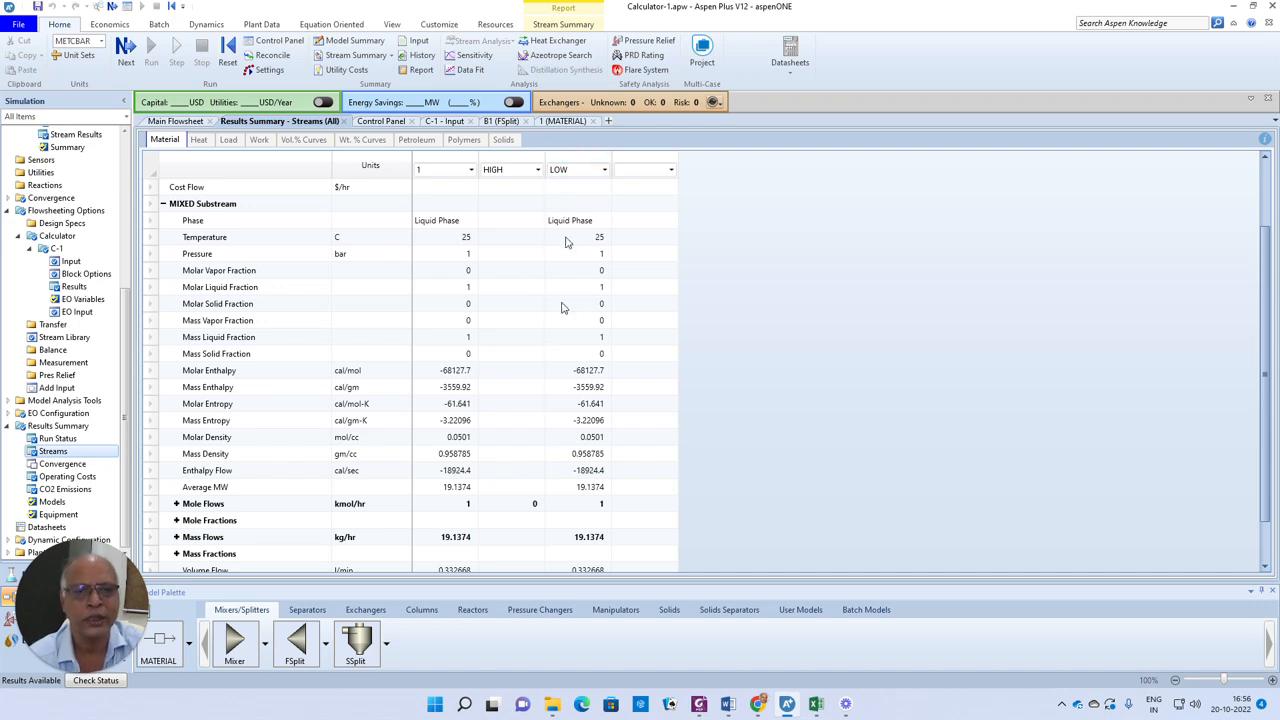
scroll(561, 408, "down", 1)
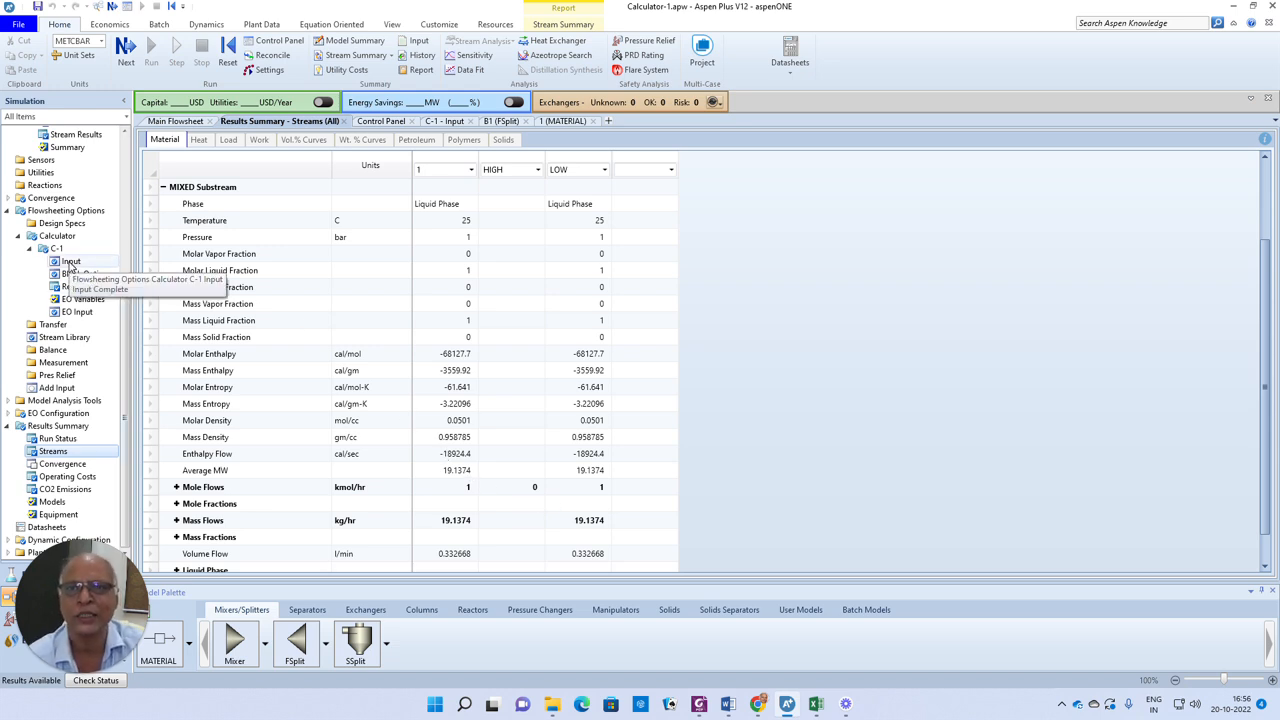
Set feed stream 1's composition to methanol mole fraction 0.15 and water 0.85
left_click(180, 123)
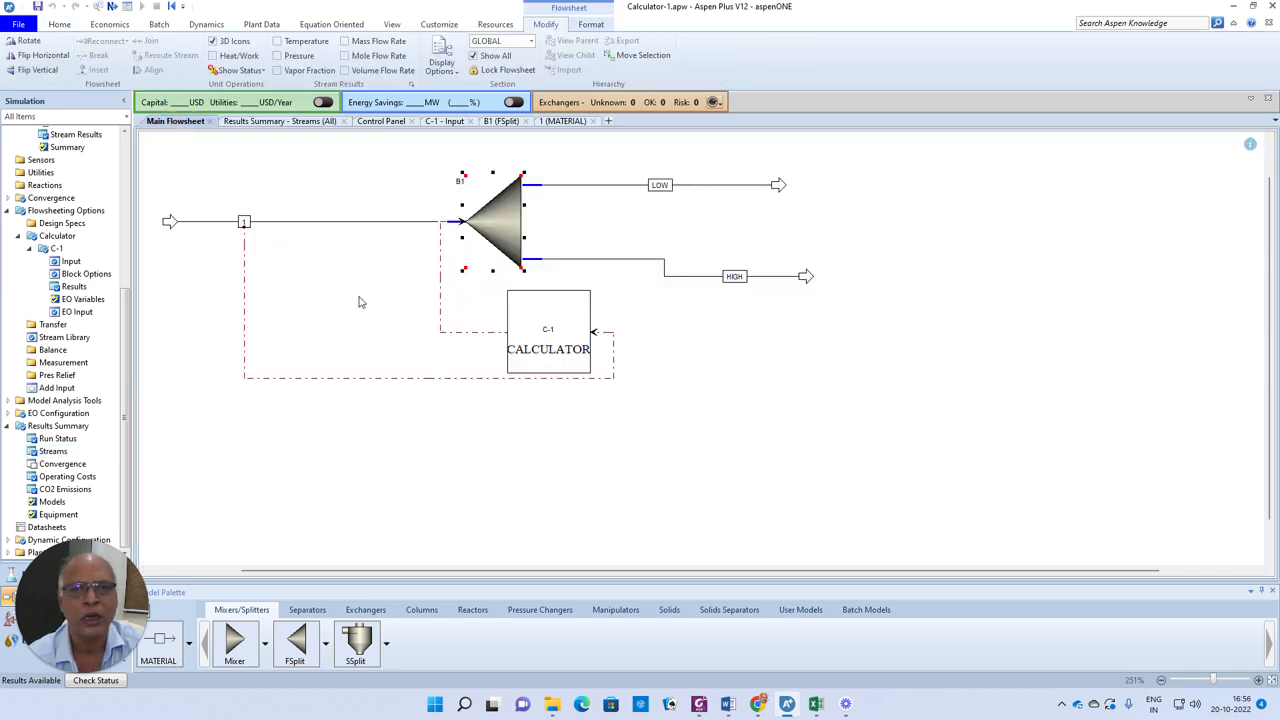
double_click(321, 222)
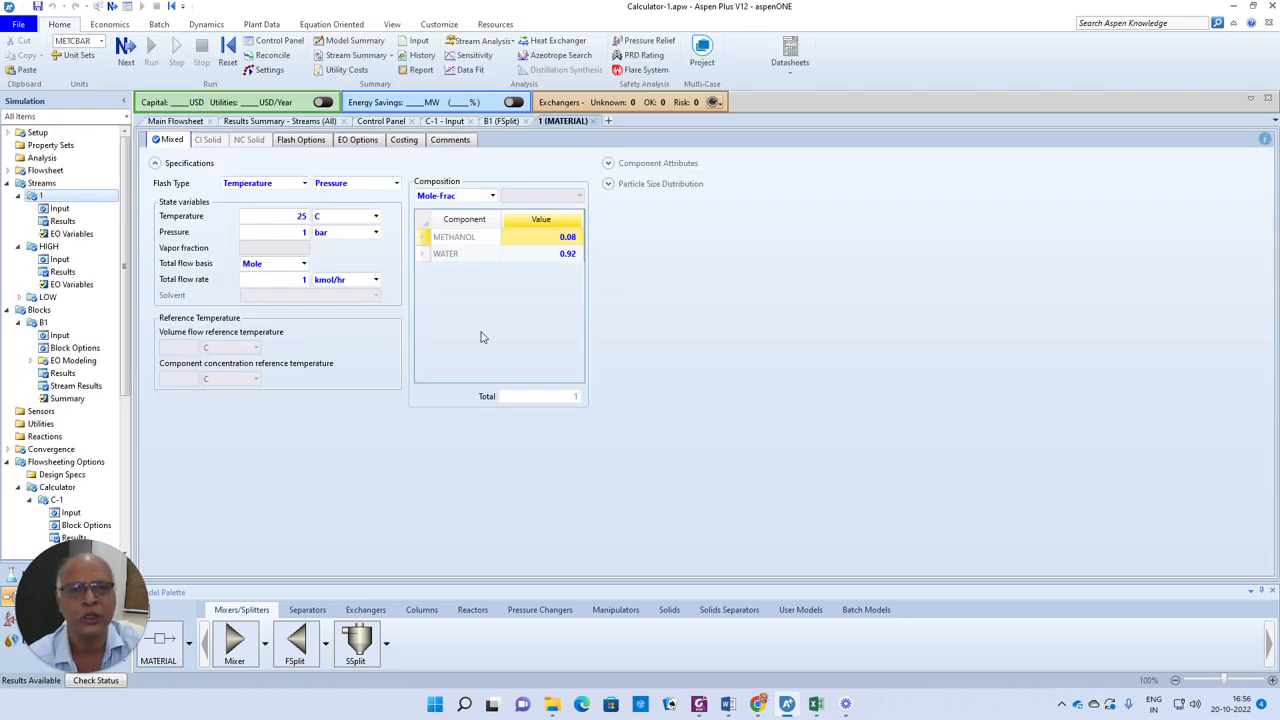
left_click(563, 242)
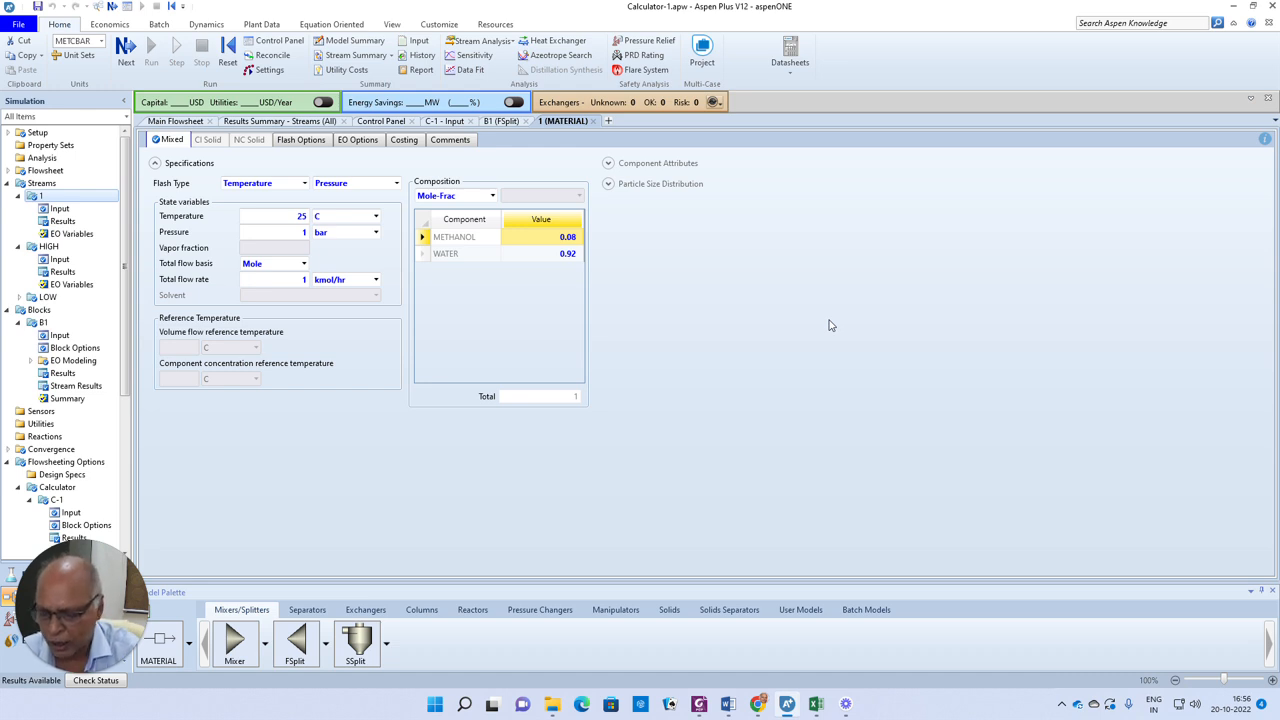
type("15")
key("BackSpace")
key("BackSpace")
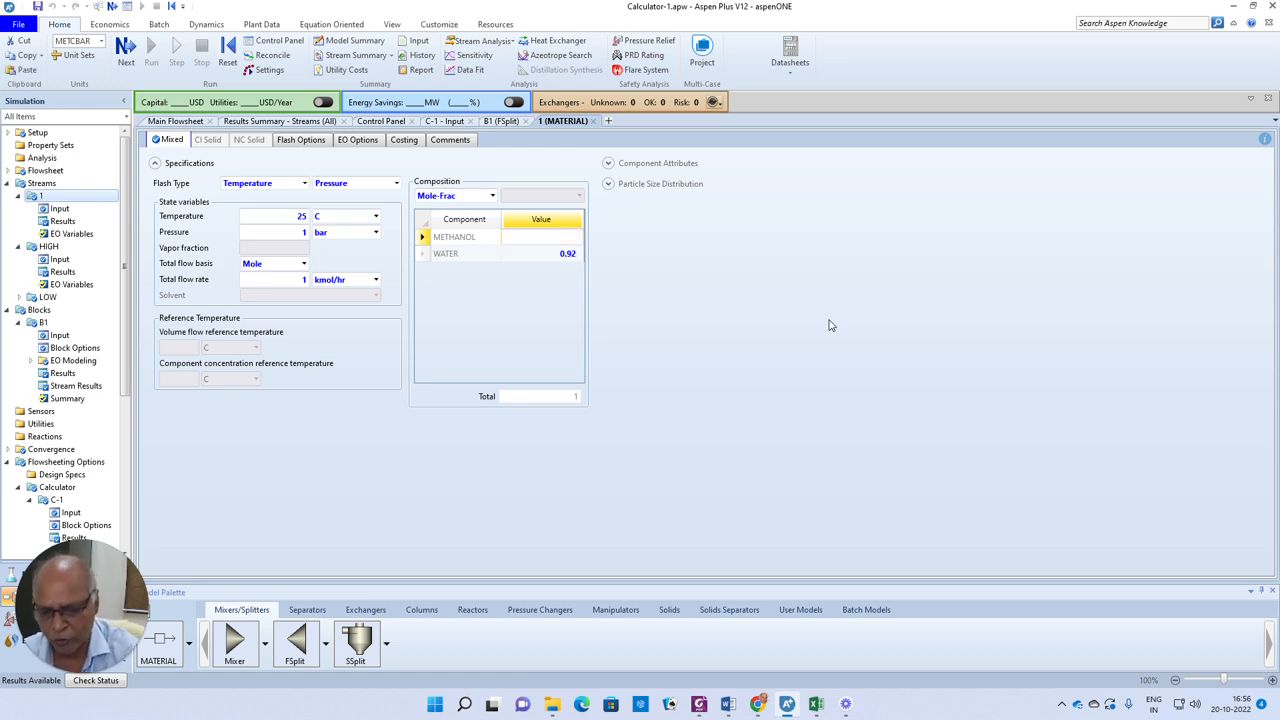
type("0.15")
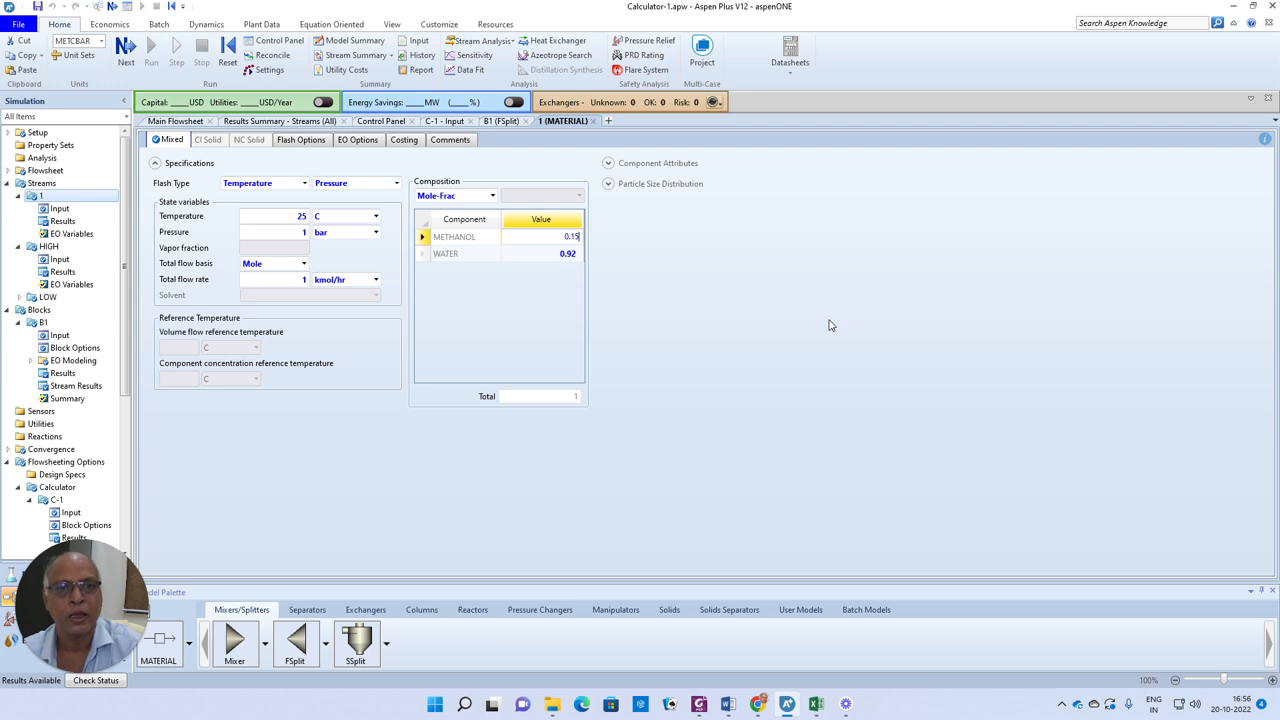
left_click(559, 257)
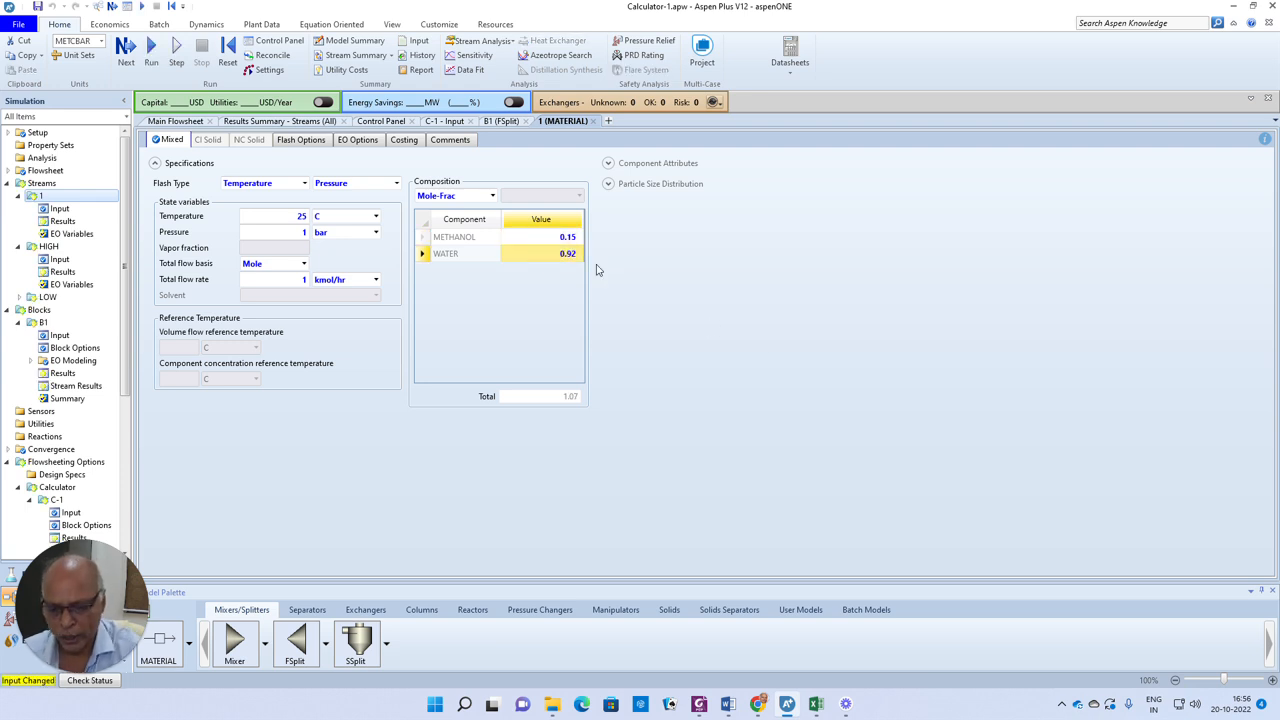
type("0.85")
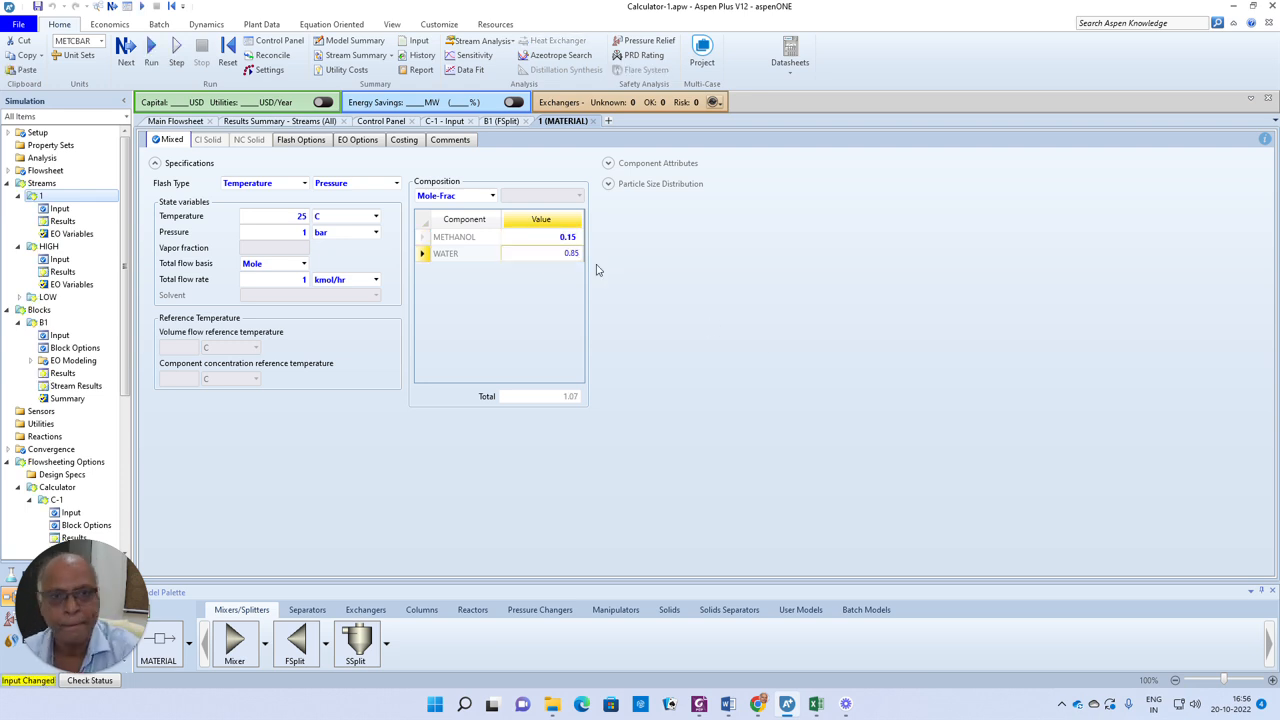
left_click(712, 271)
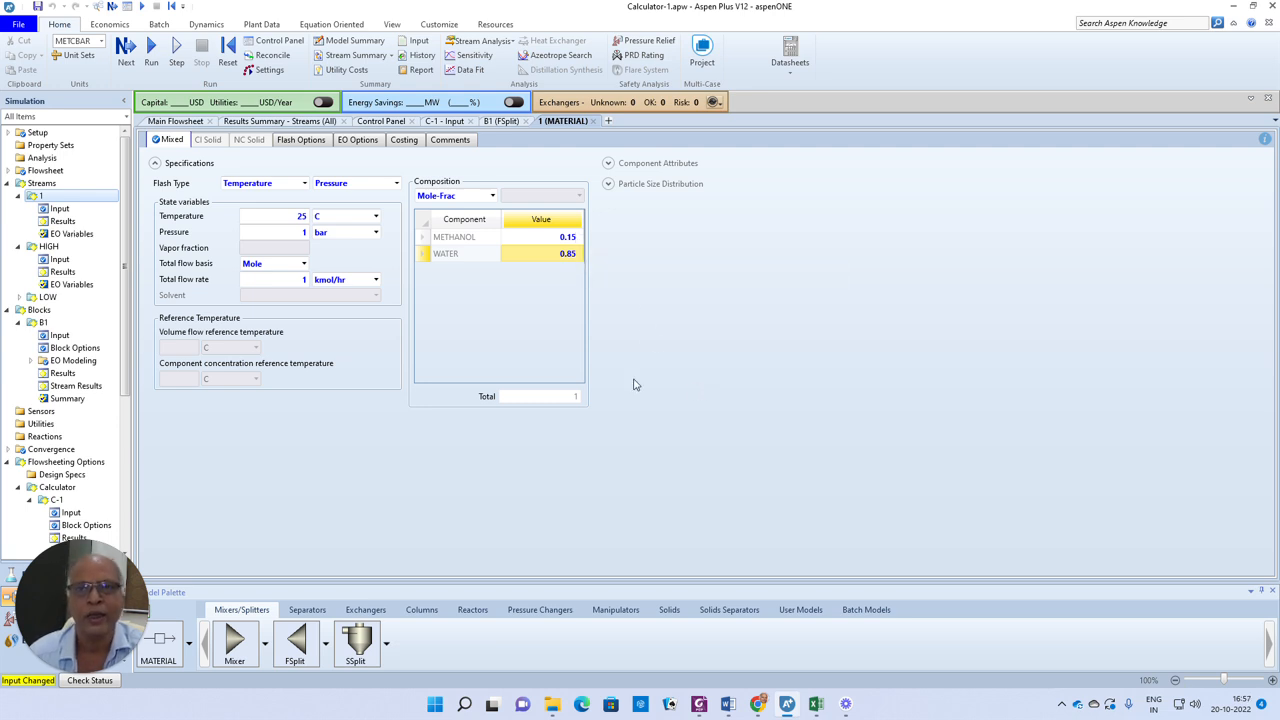
Rerun the simulation and open the stream results summary
left_click(126, 50)
left_click(718, 379)
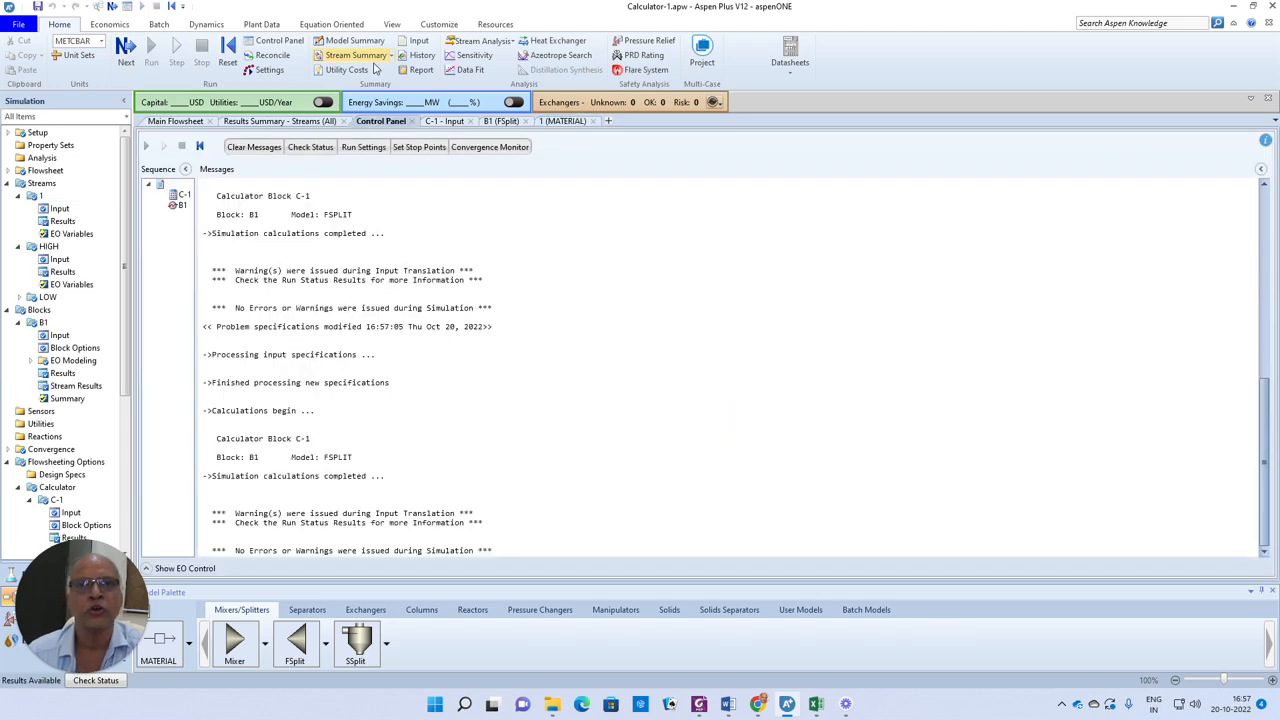
left_click(362, 57)
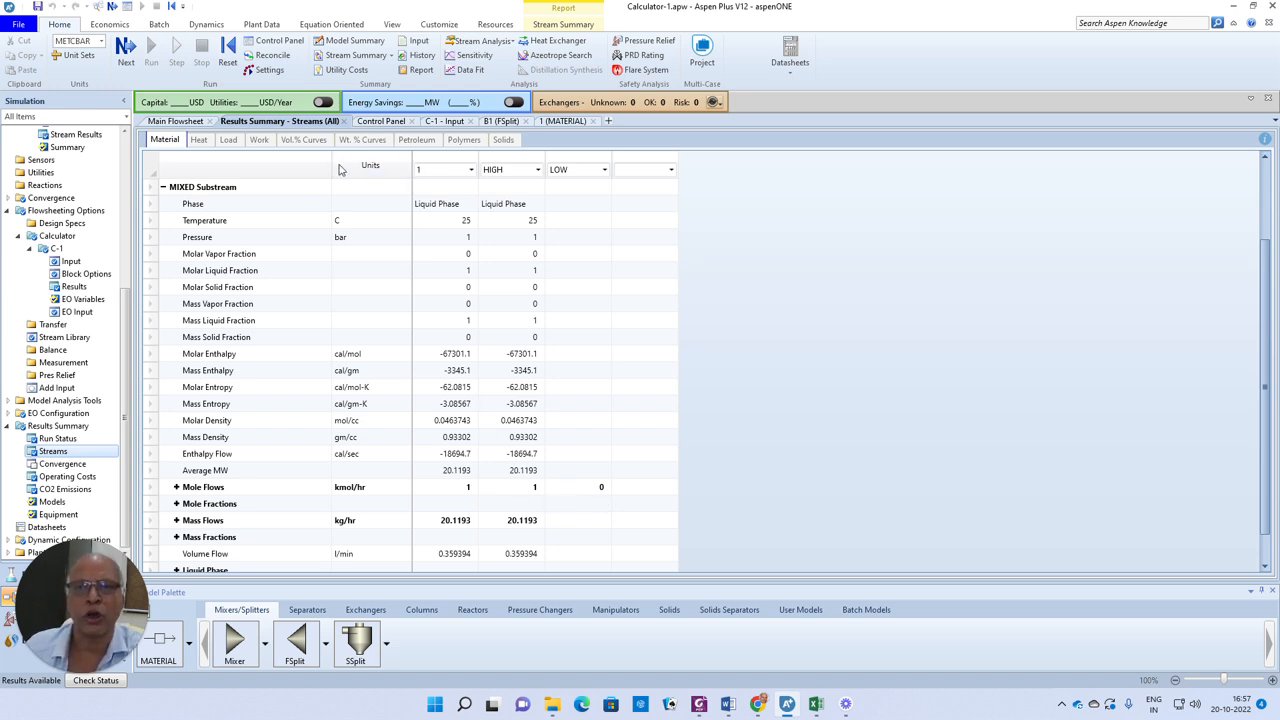
Switch calculator C-1's calculation method from Fortran to Excel and open its Excel spreadsheet
left_click(71, 262)
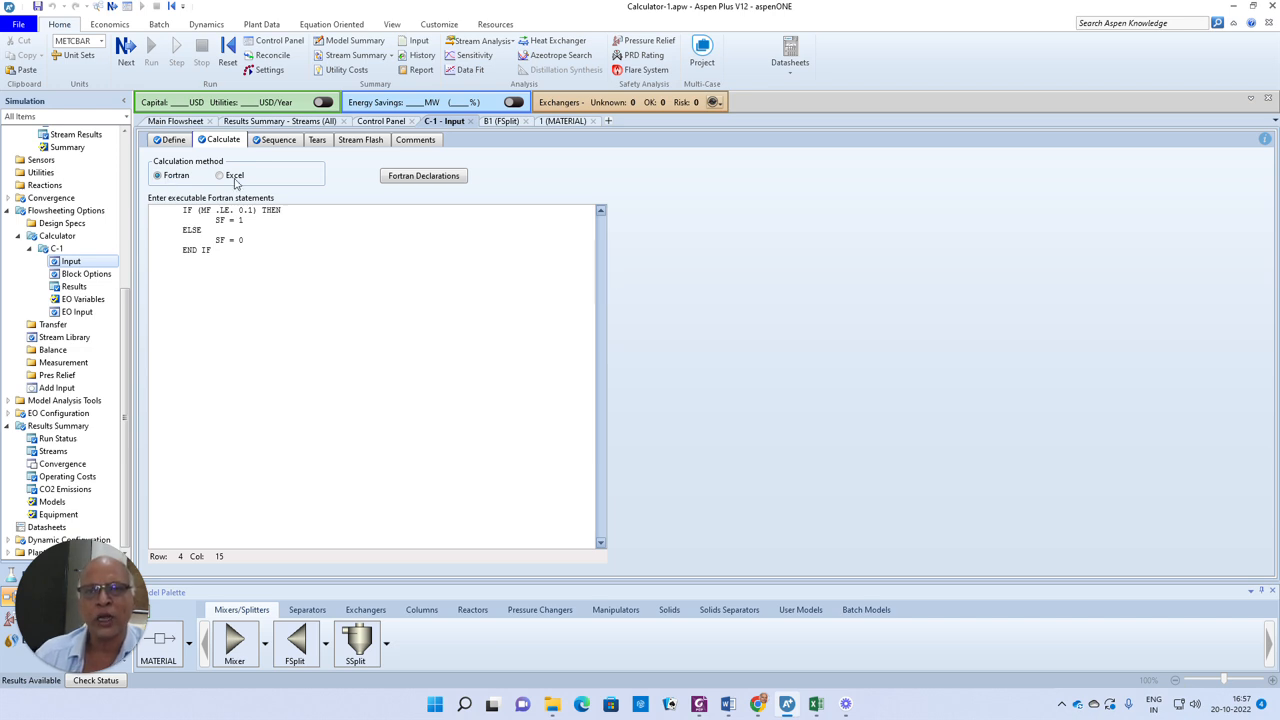
left_click(170, 140)
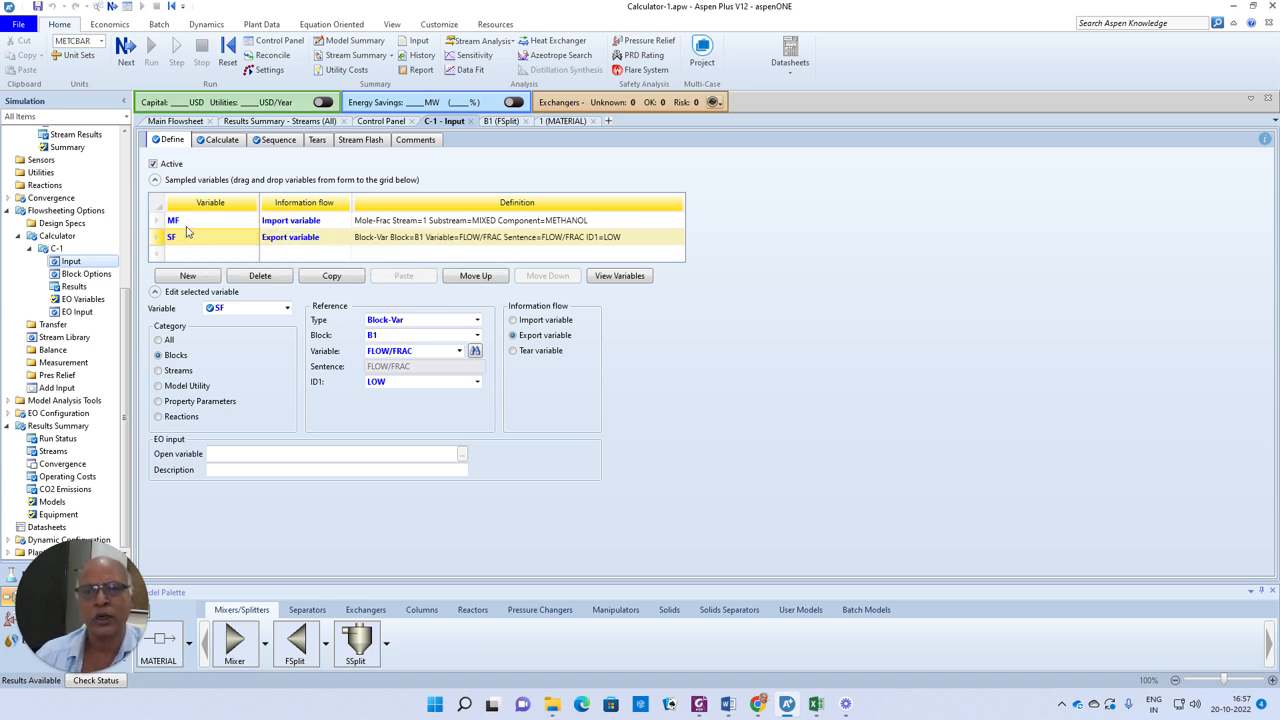
left_click(222, 140)
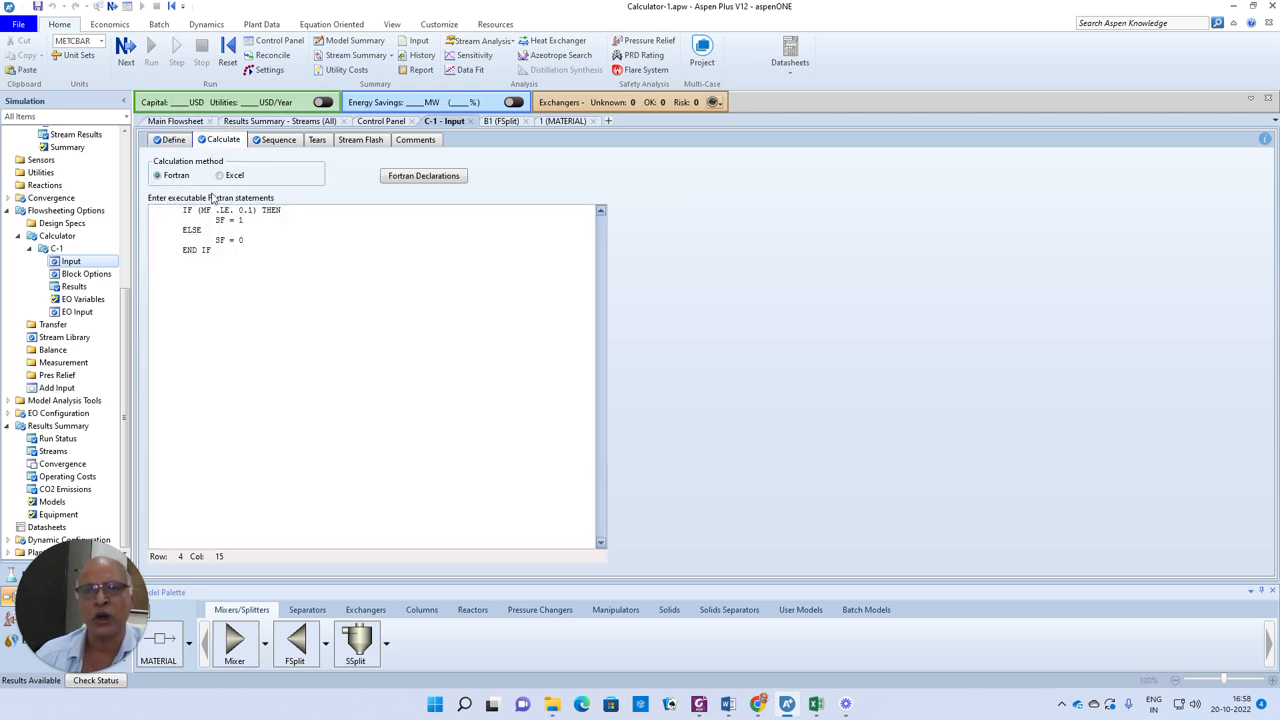
left_click(220, 176)
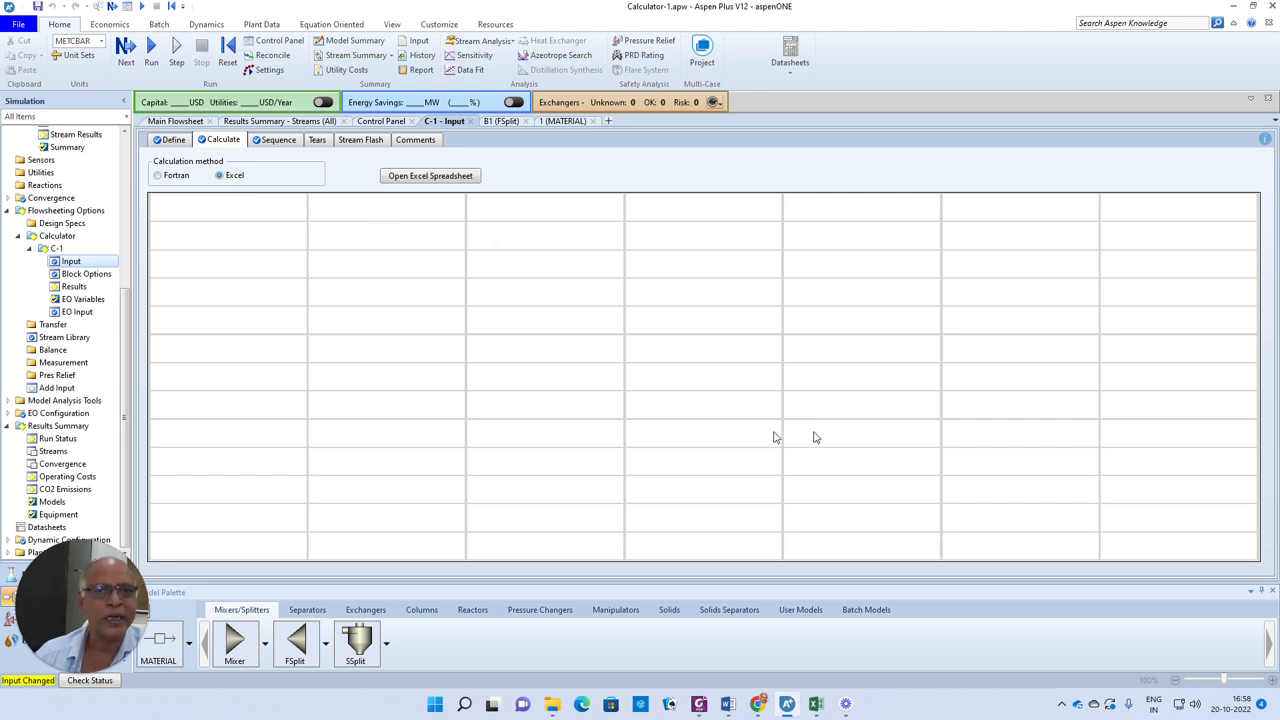
left_click(428, 178)
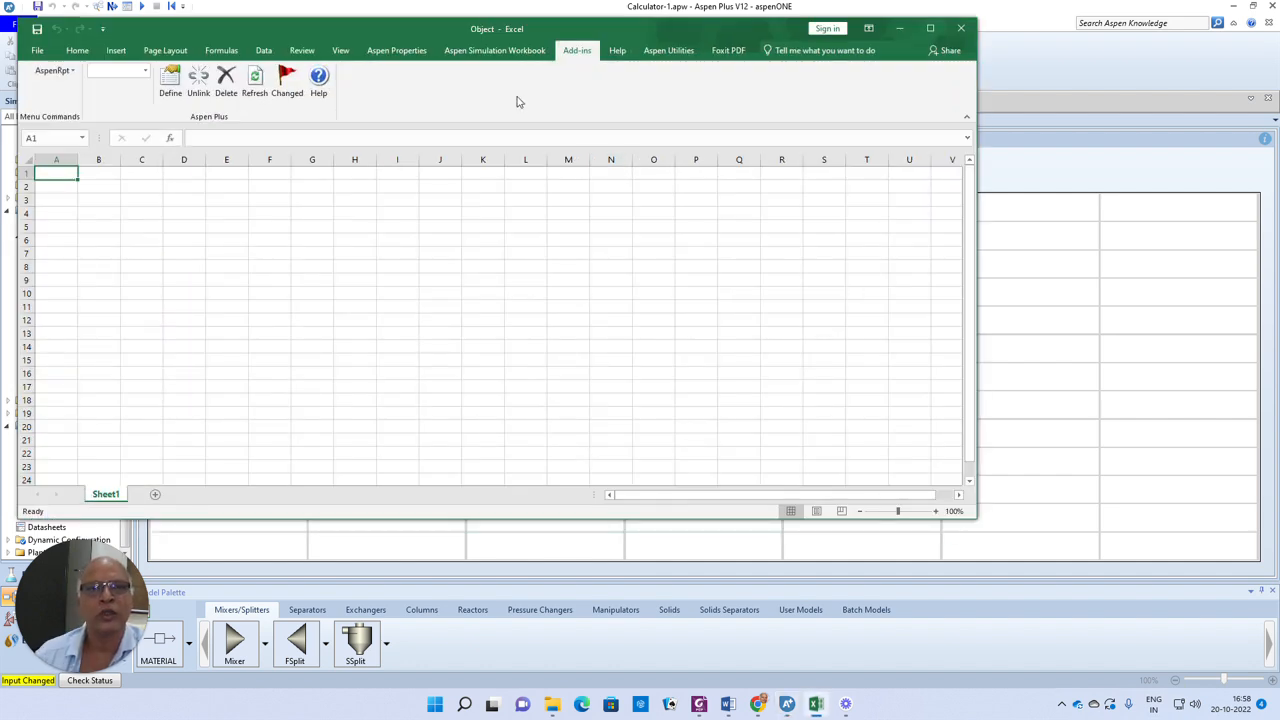
Maximize the calculator spreadsheet and enter the label 'Mole fraction of methanol in input' in cell A1
left_click(929, 27)
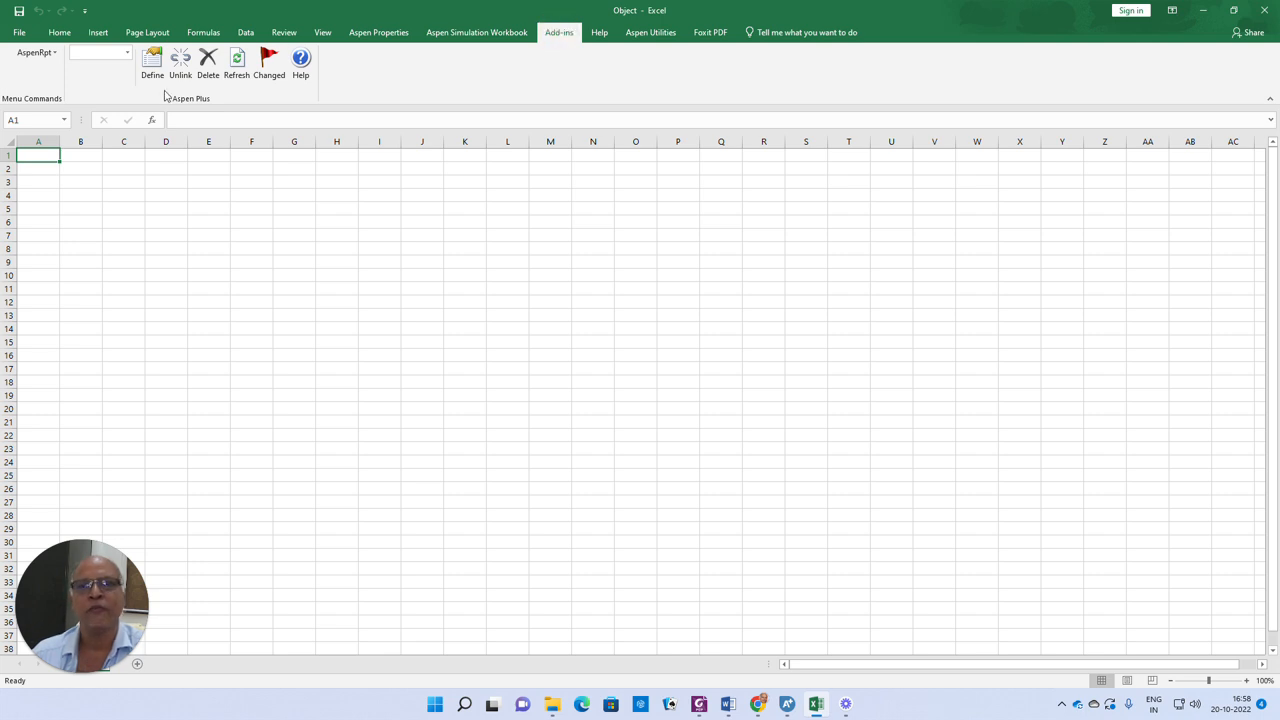
left_click(128, 56)
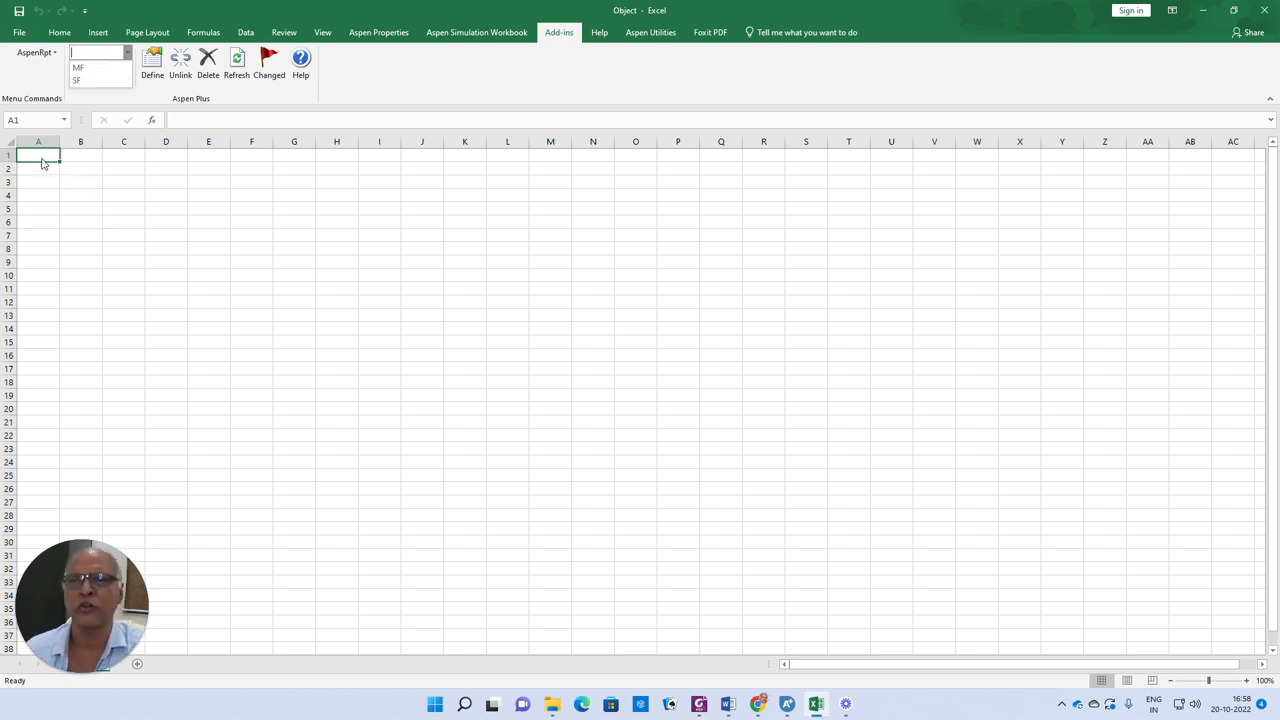
left_click(42, 158)
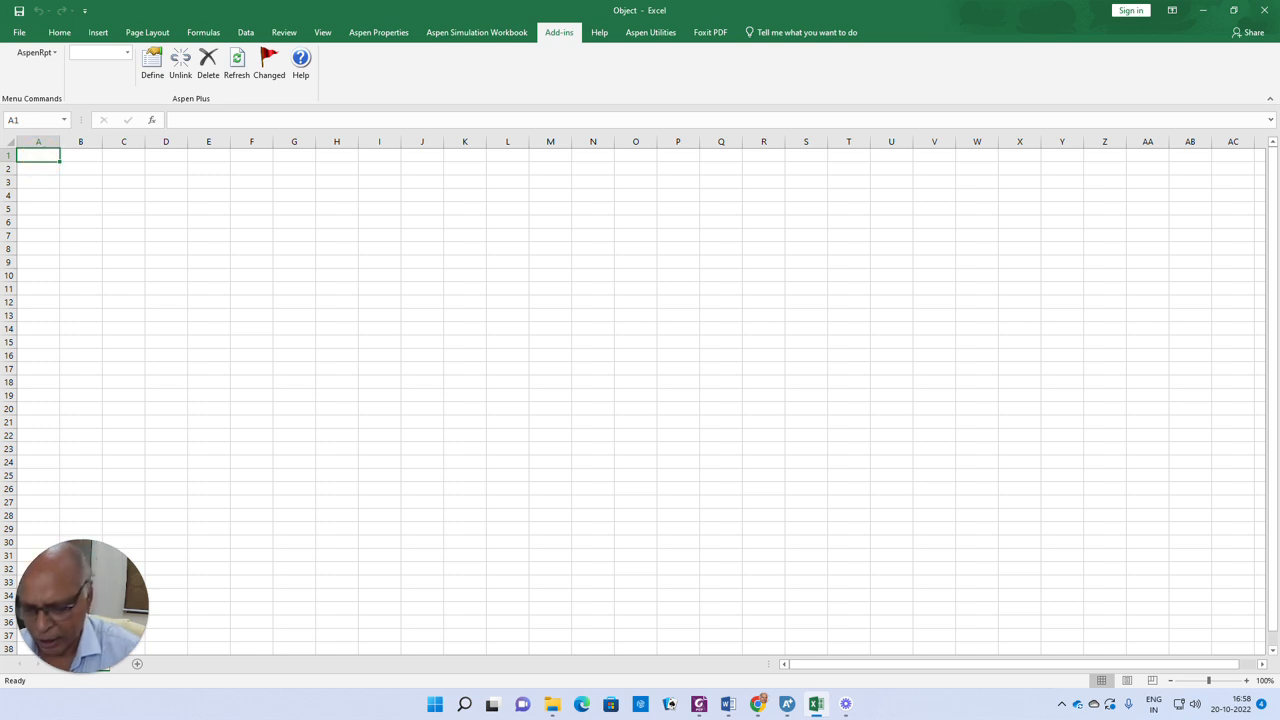
type("Mole fraction ")
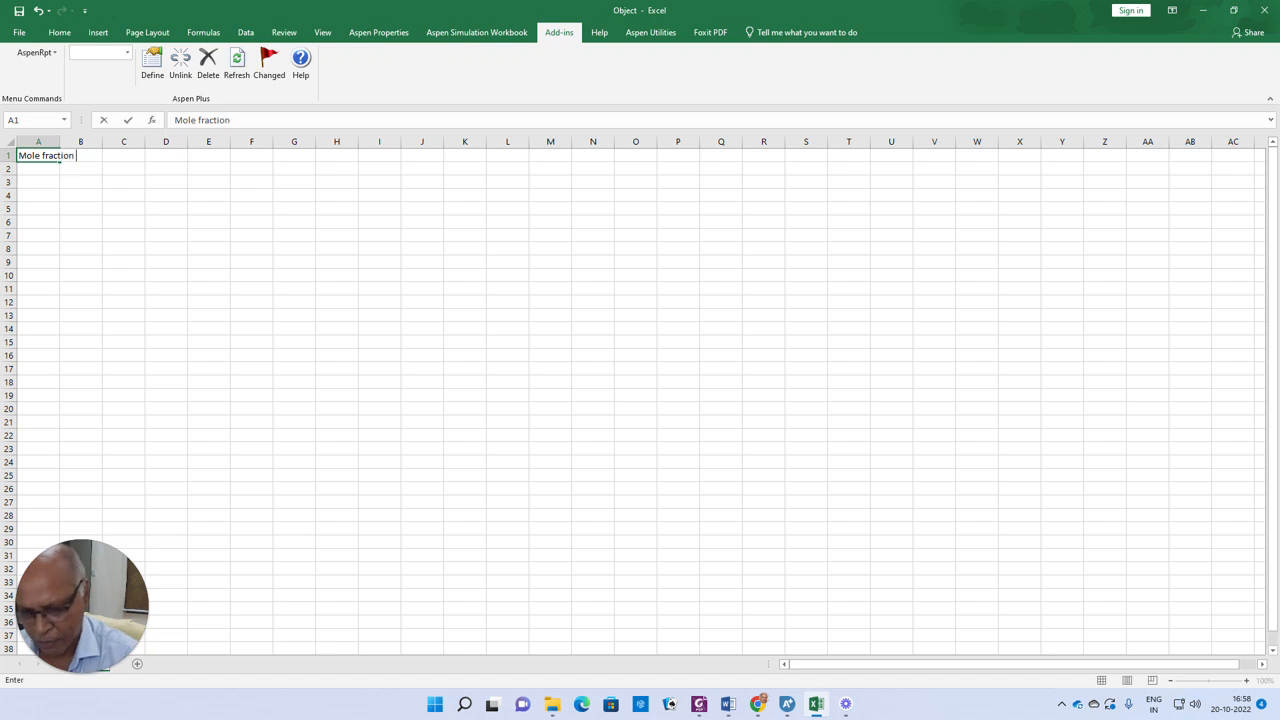
type("of methano")
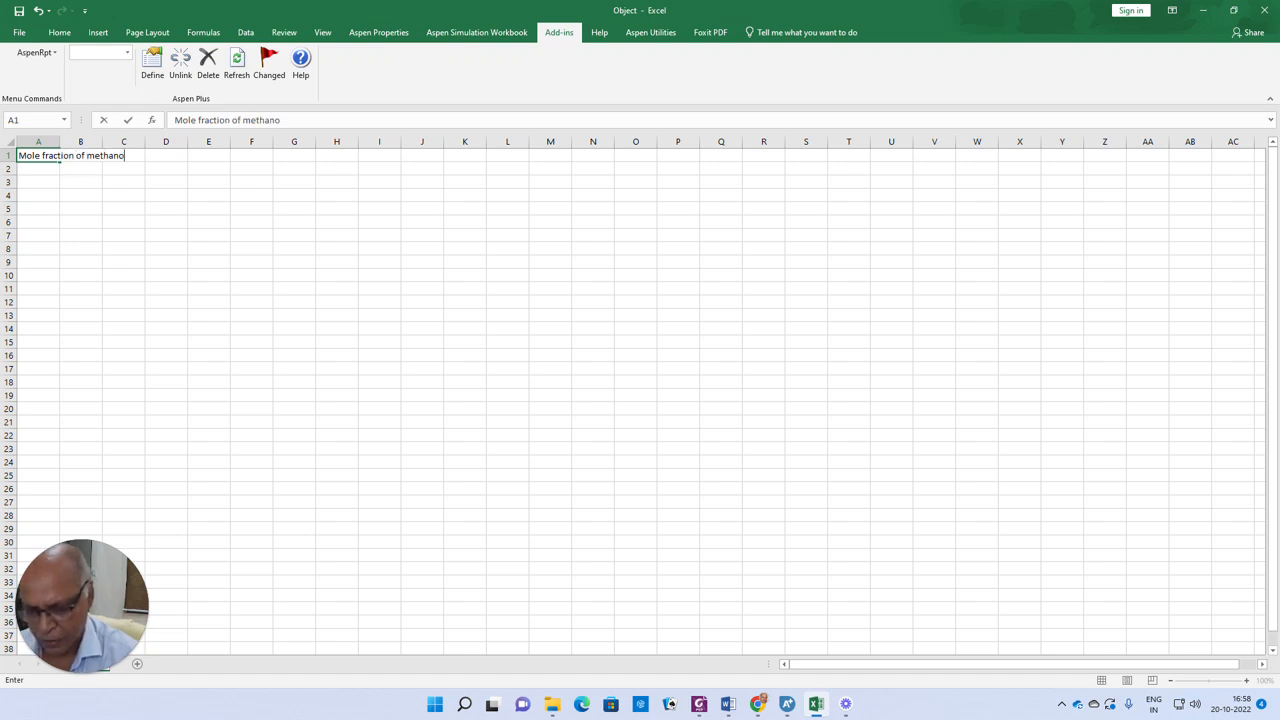
type("l in input")
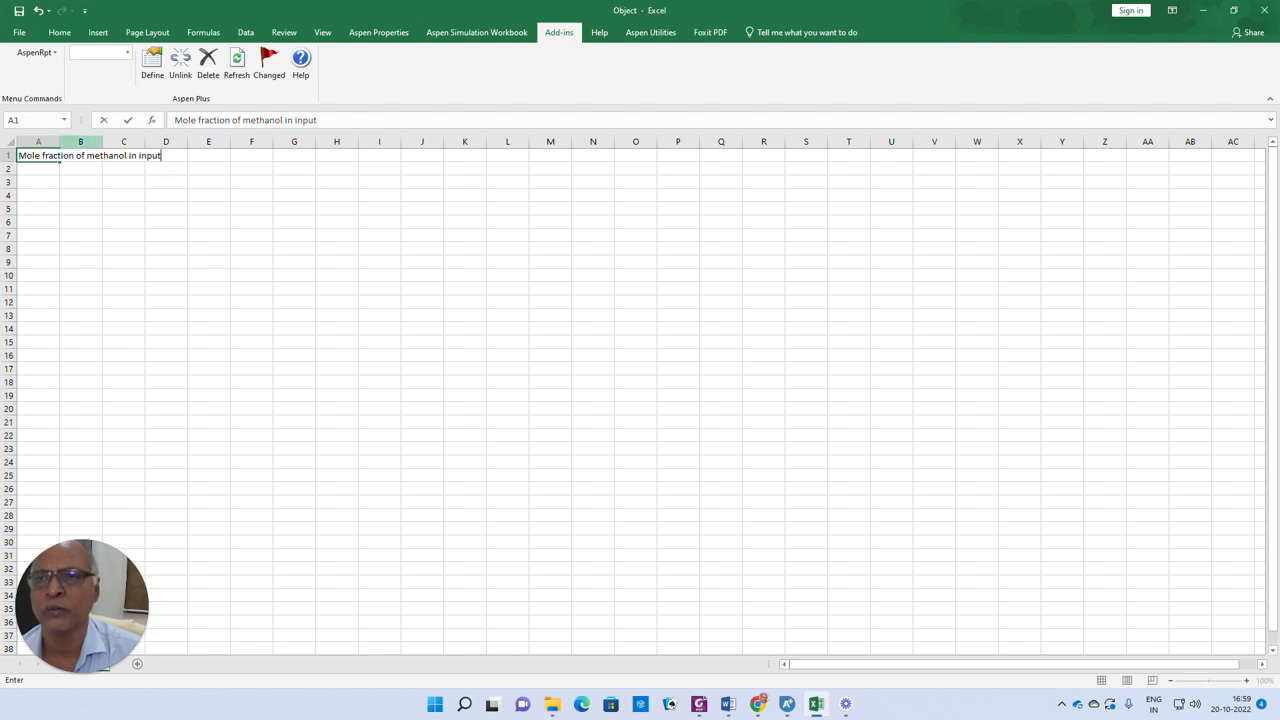
Widen column A to fit the label and append ' =' to the A1 text
right_click(87, 196)
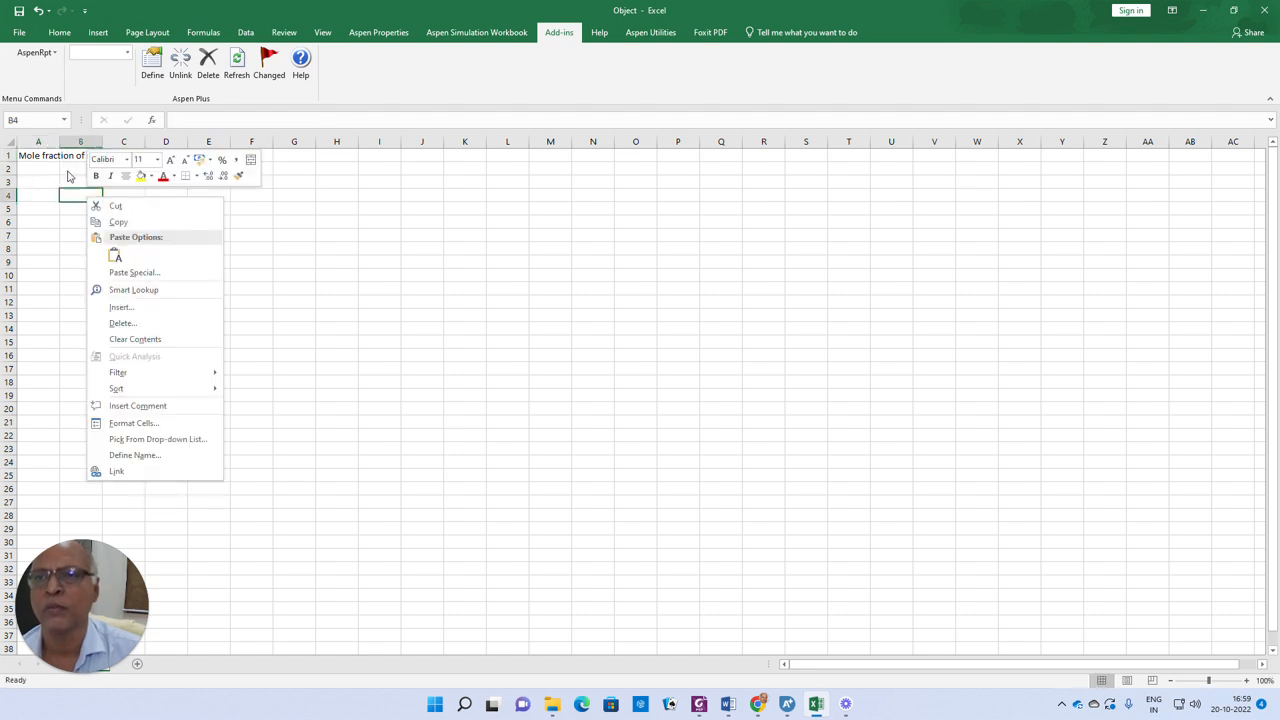
key("Escape")
left_click_drag(59, 141, 178, 148)
double_click(165, 155)
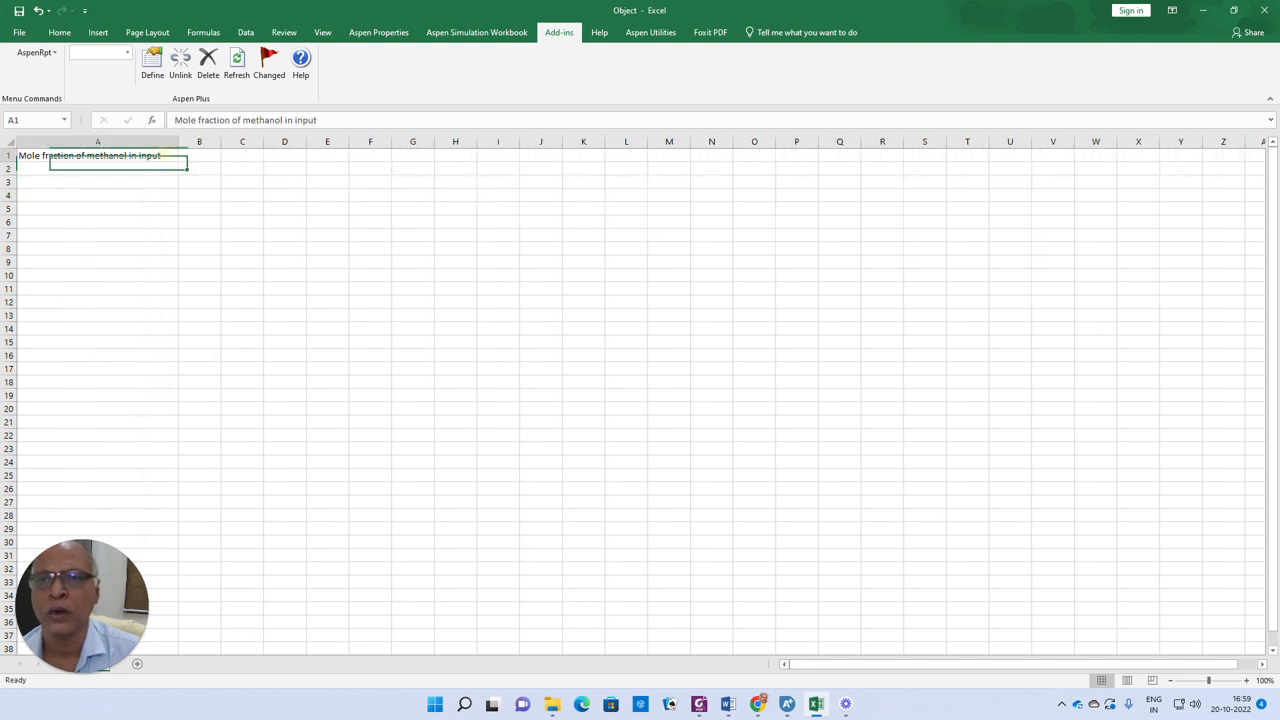
type("=")
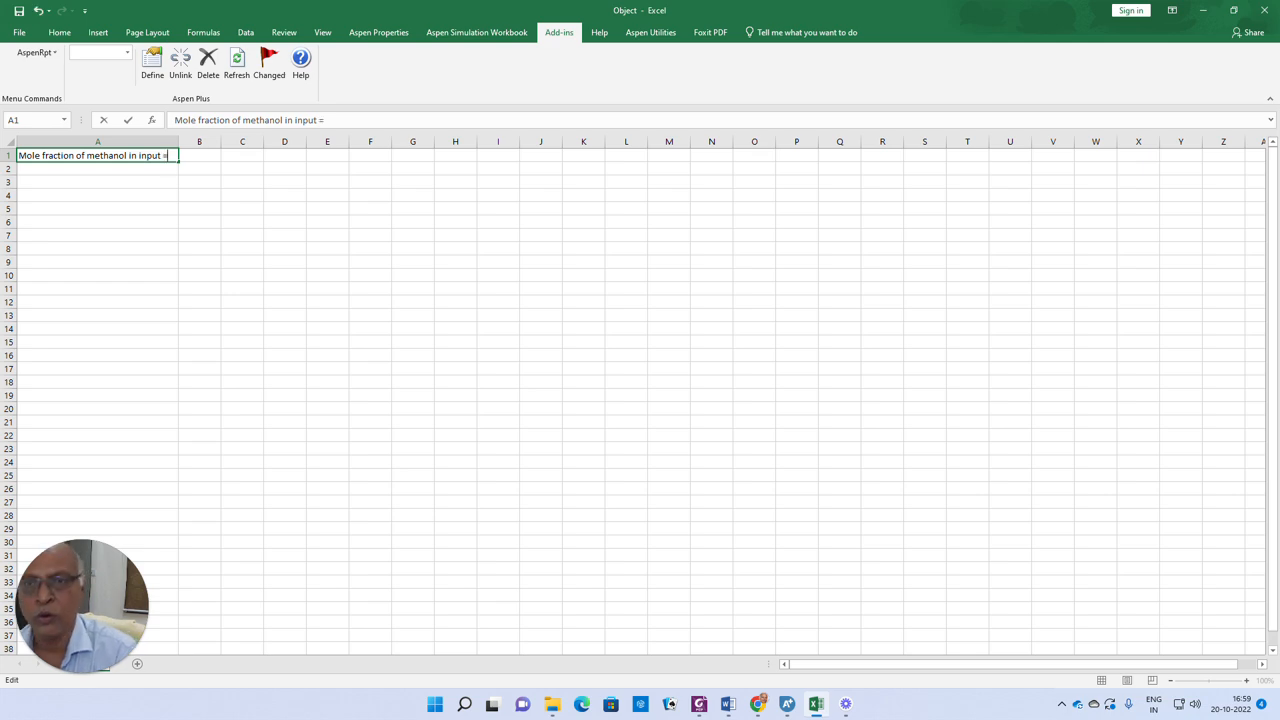
left_click(199, 156)
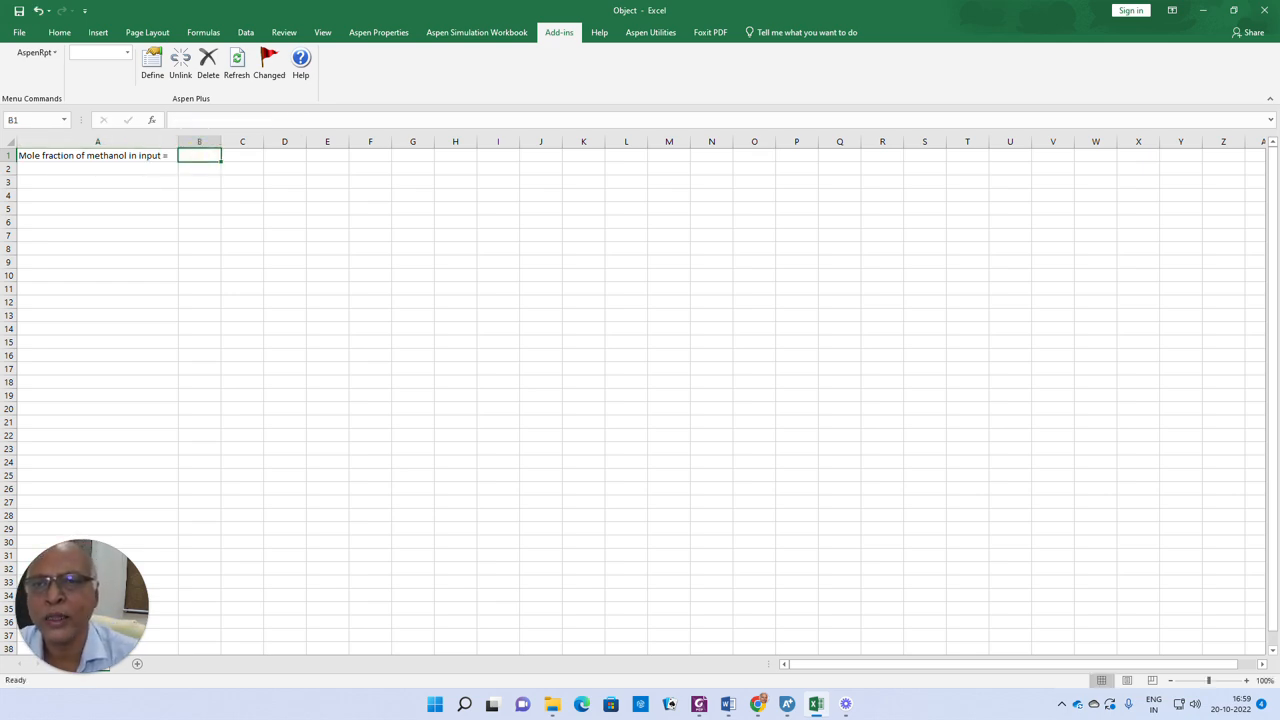
Link cell B1 to the Aspen import variable MF
left_click(125, 52)
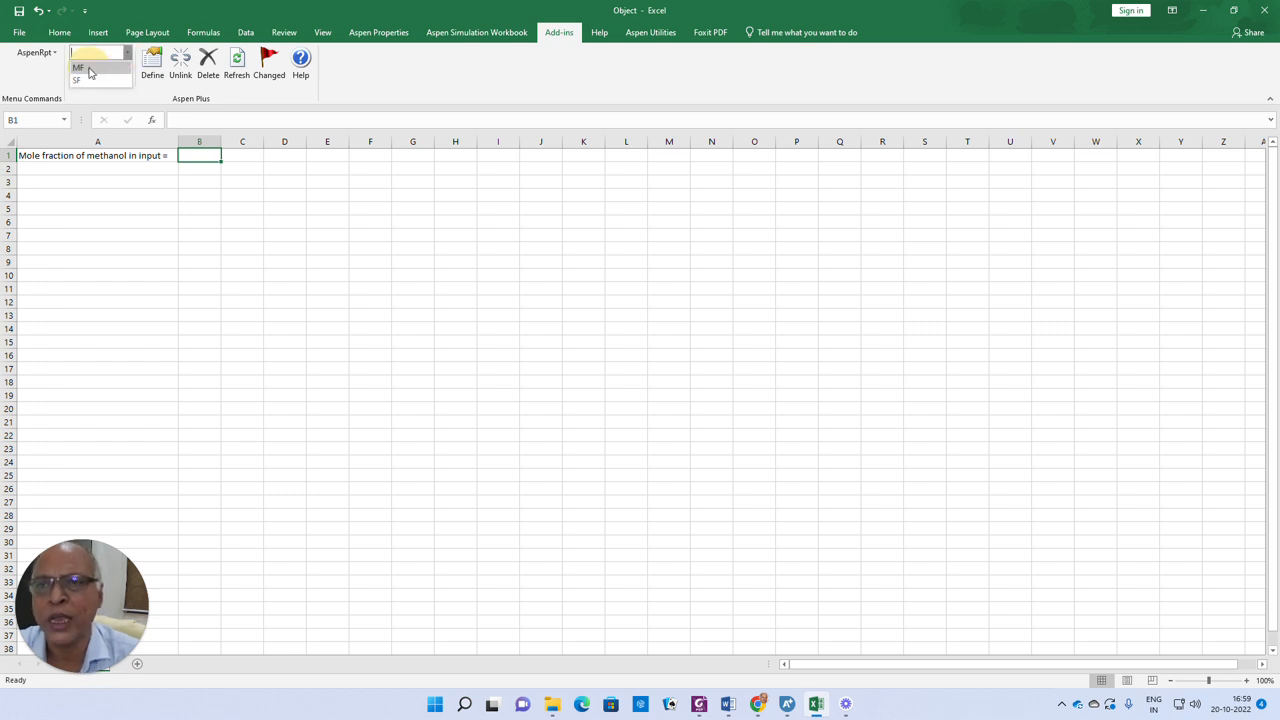
left_click(88, 68)
mouse_move(221, 150)
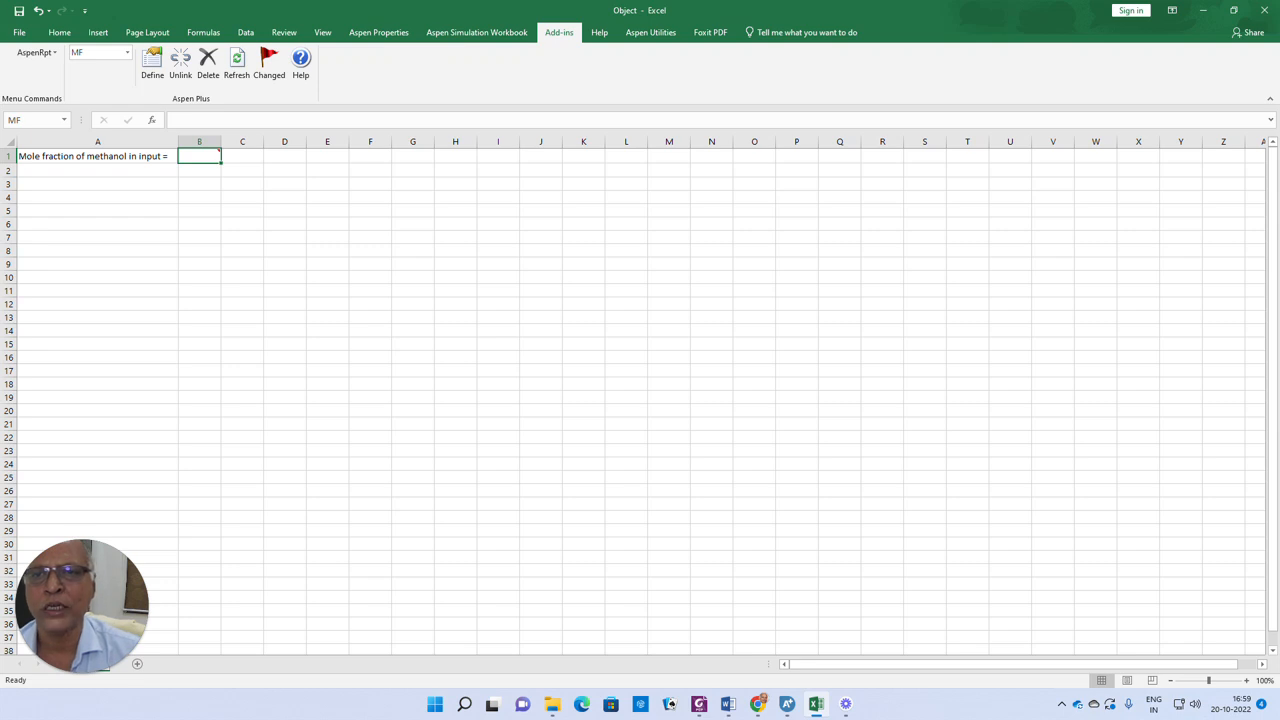
Enter the label 'Split fraction =' in cell A3
left_click(75, 184)
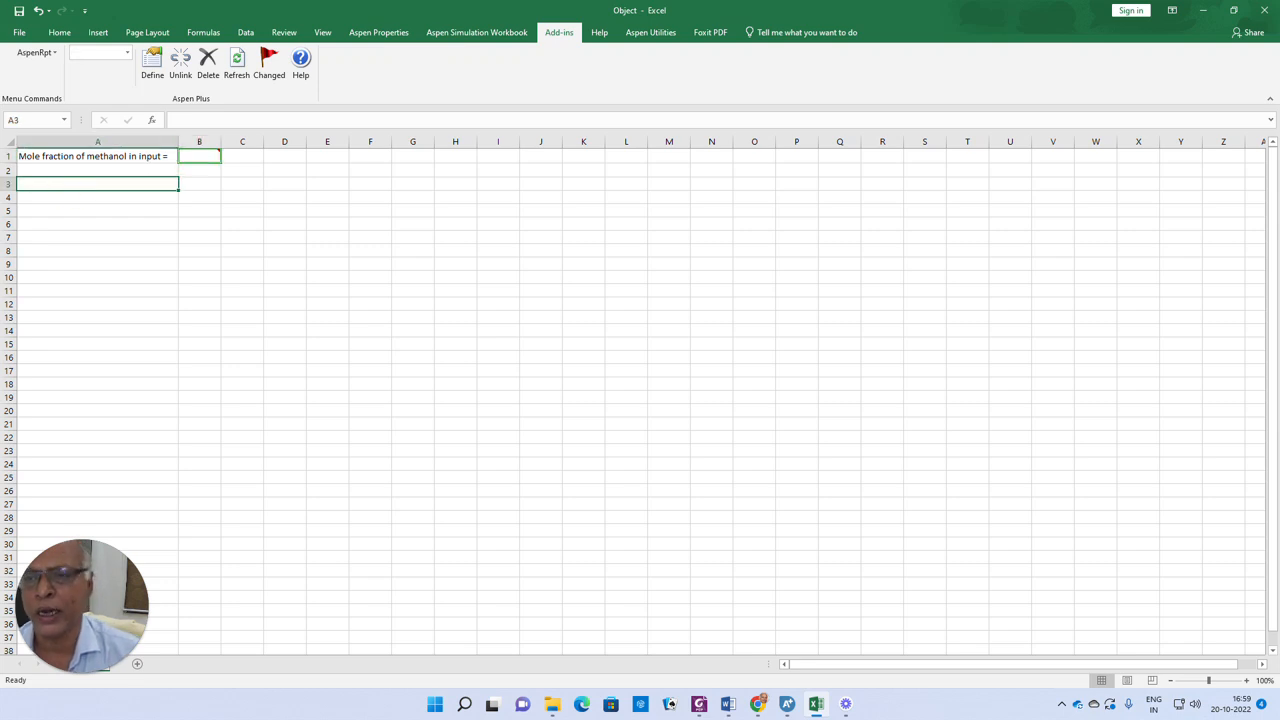
type("Split fraction =")
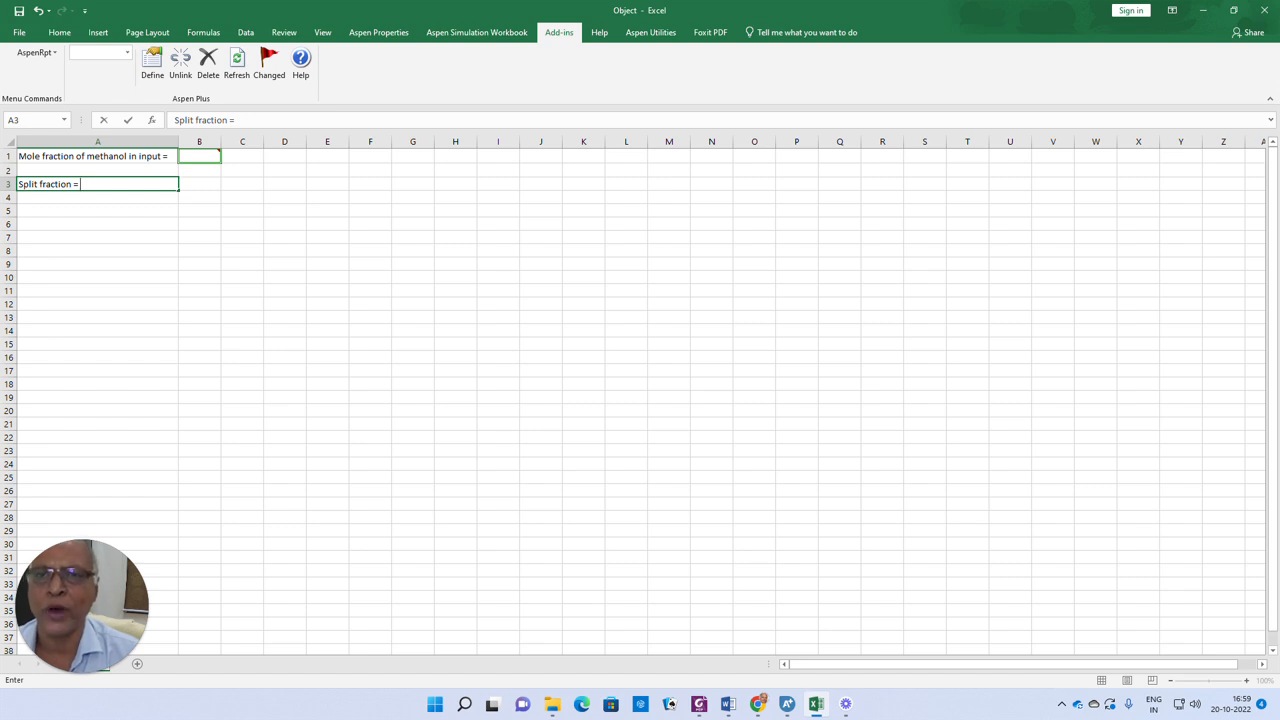
Enter the formula =IF(A2<=0.1,0,1) in cell B3 to compute the split fraction
left_click(201, 186)
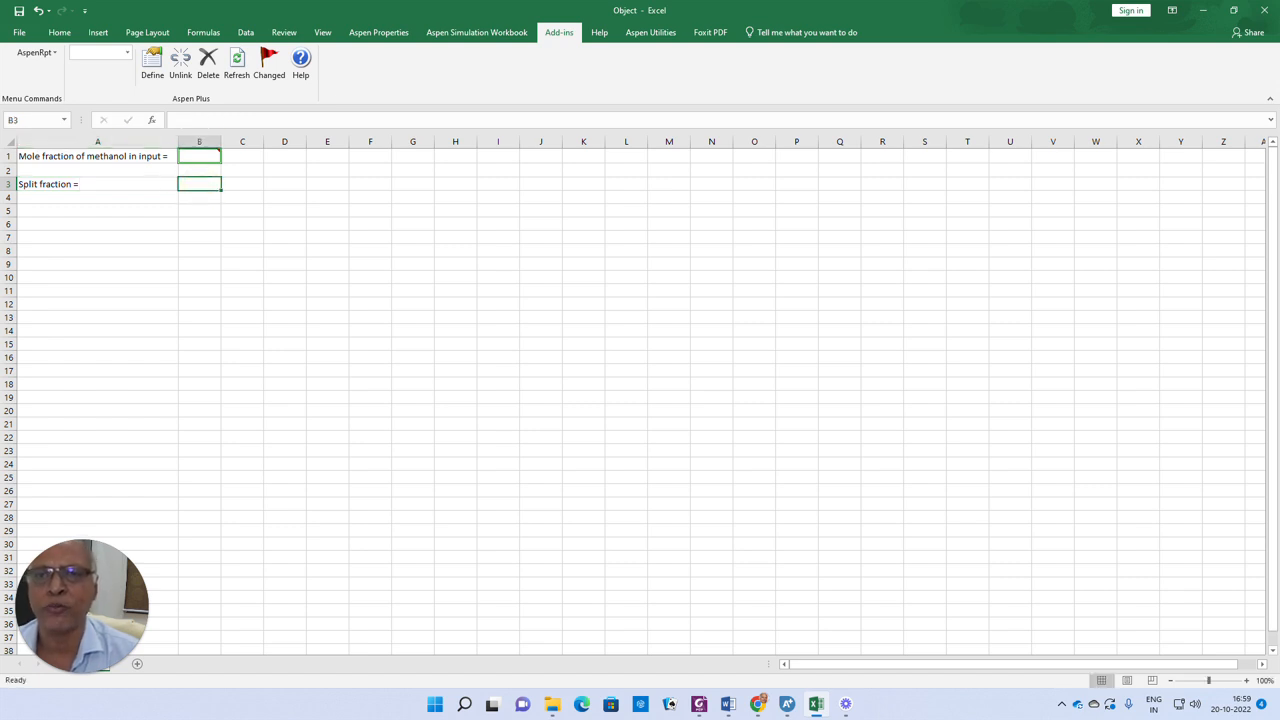
left_click(186, 120)
type("= ")
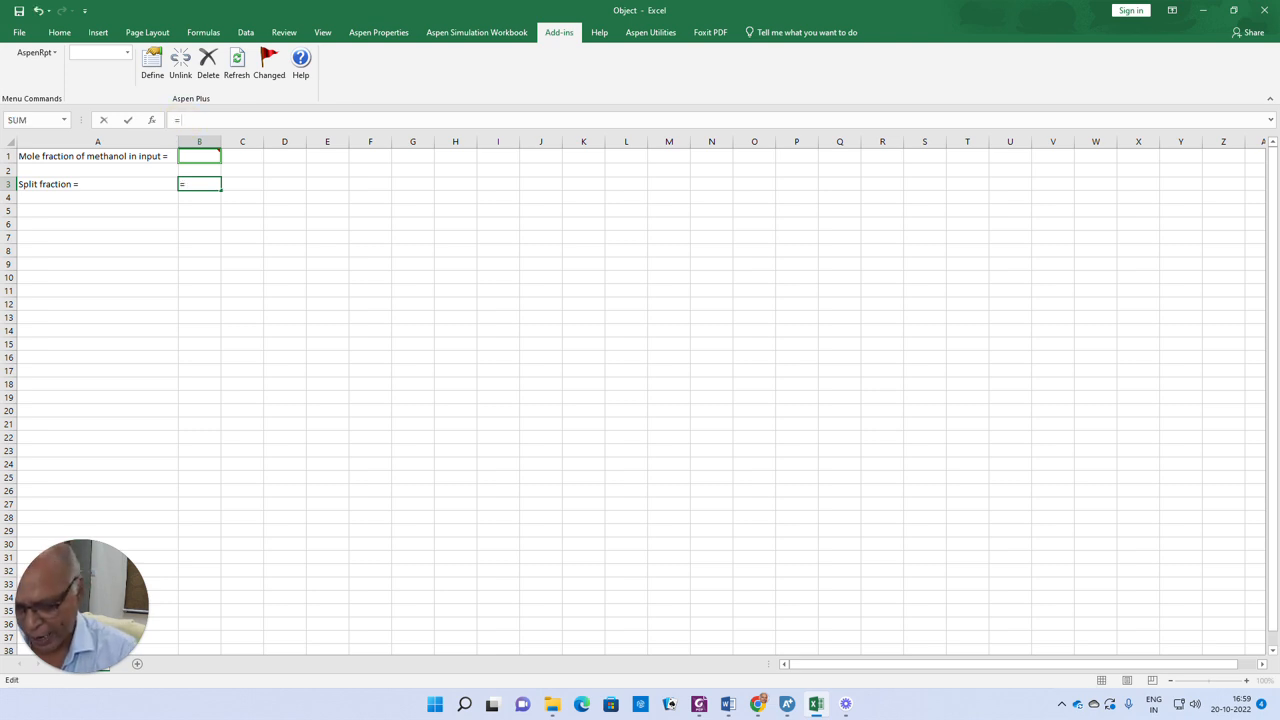
type("if(")
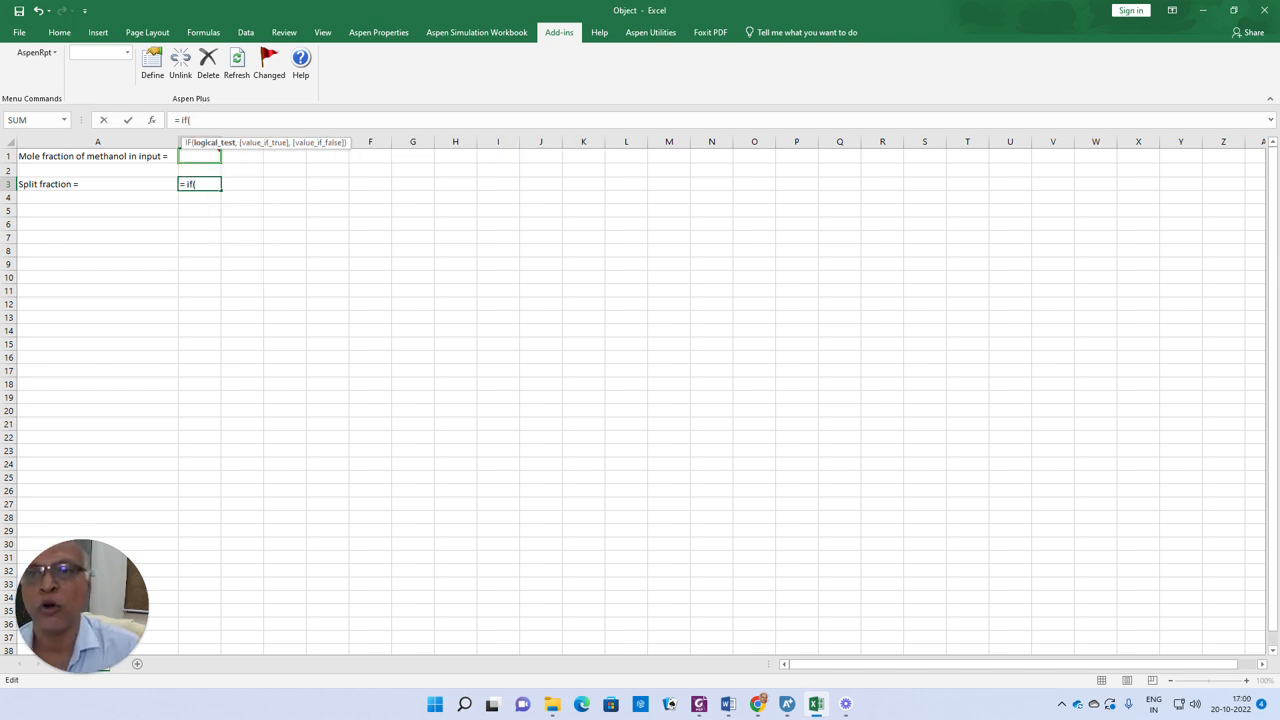
left_click(318, 223)
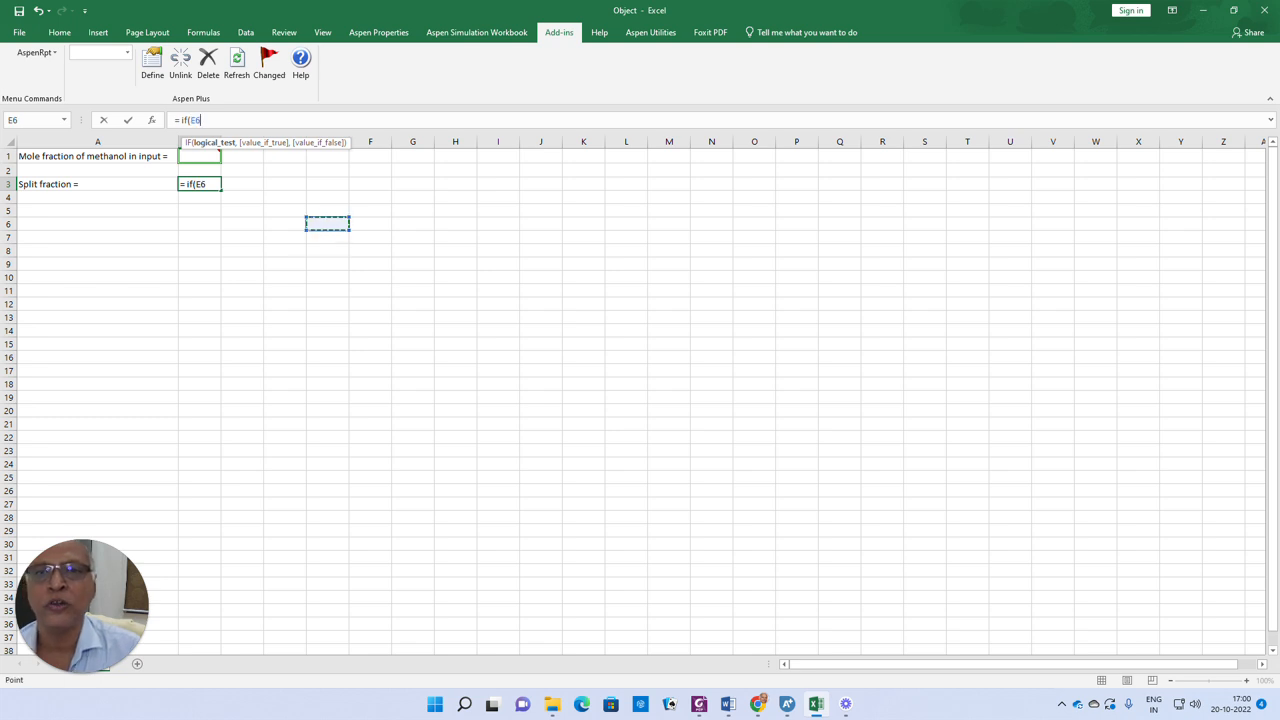
left_click(199, 156)
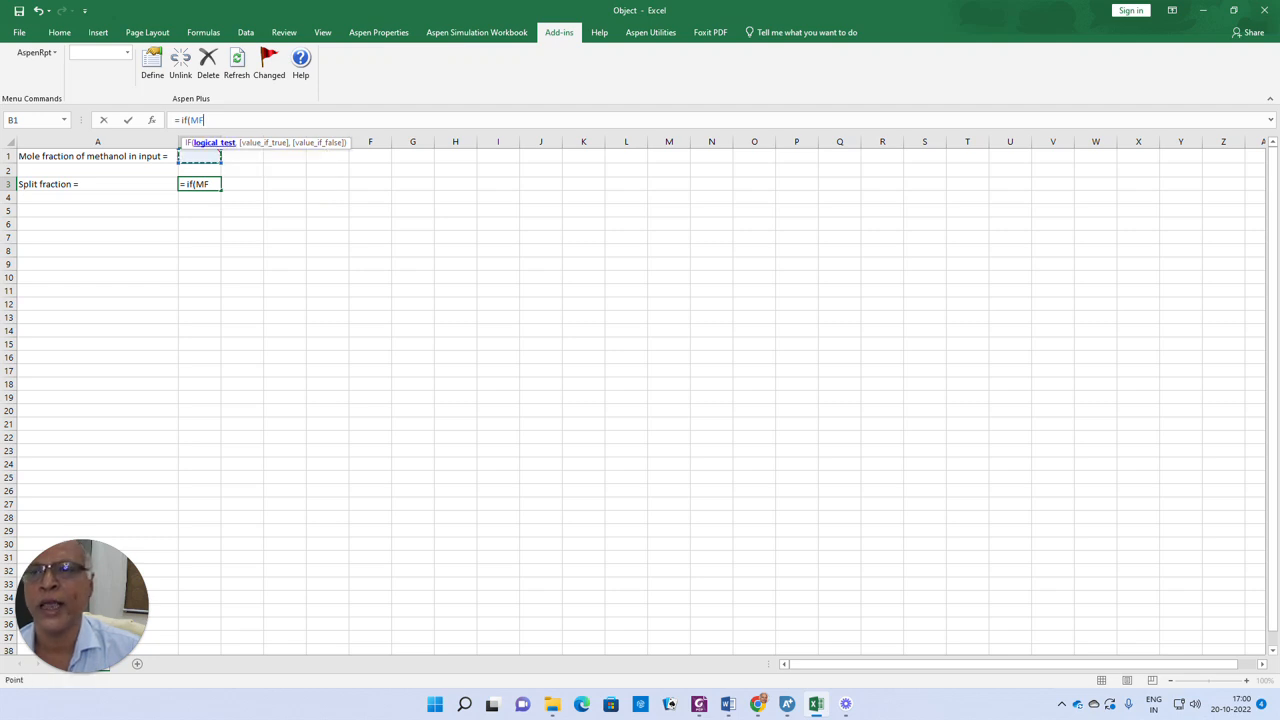
left_click(214, 120)
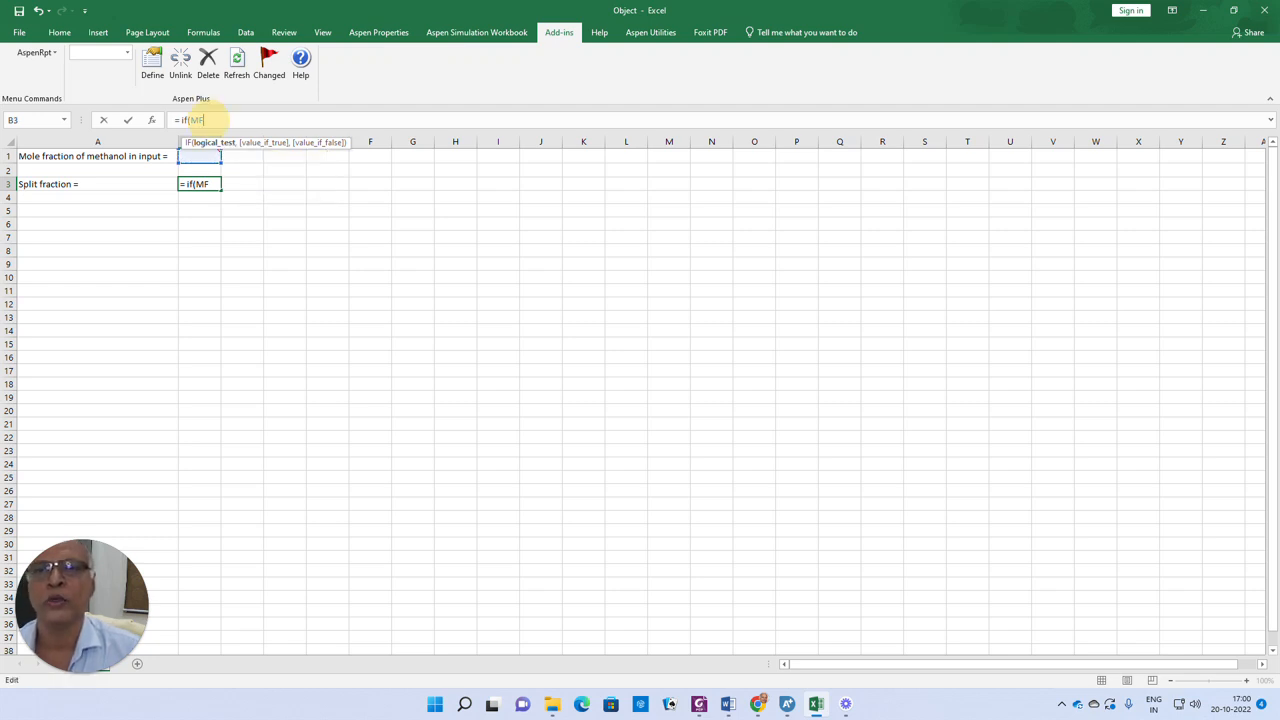
key("BackSpace")
key("BackSpace")
type("a2<=")
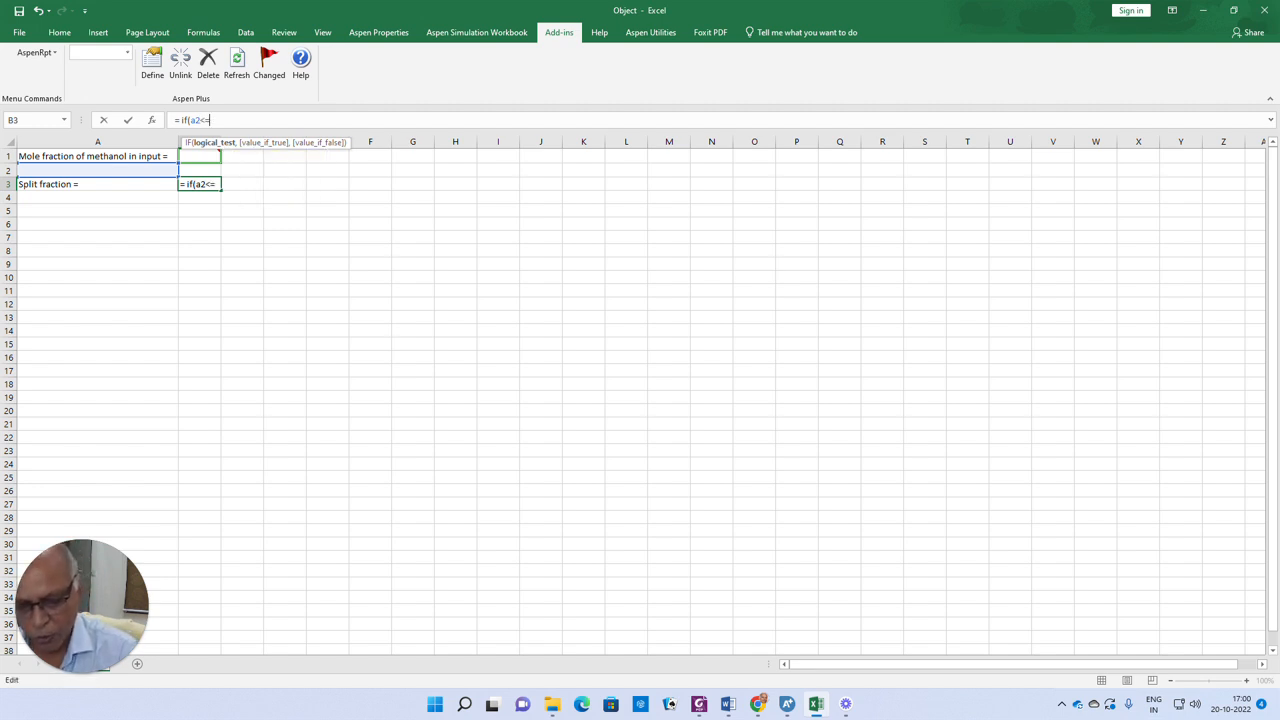
type("0.1")
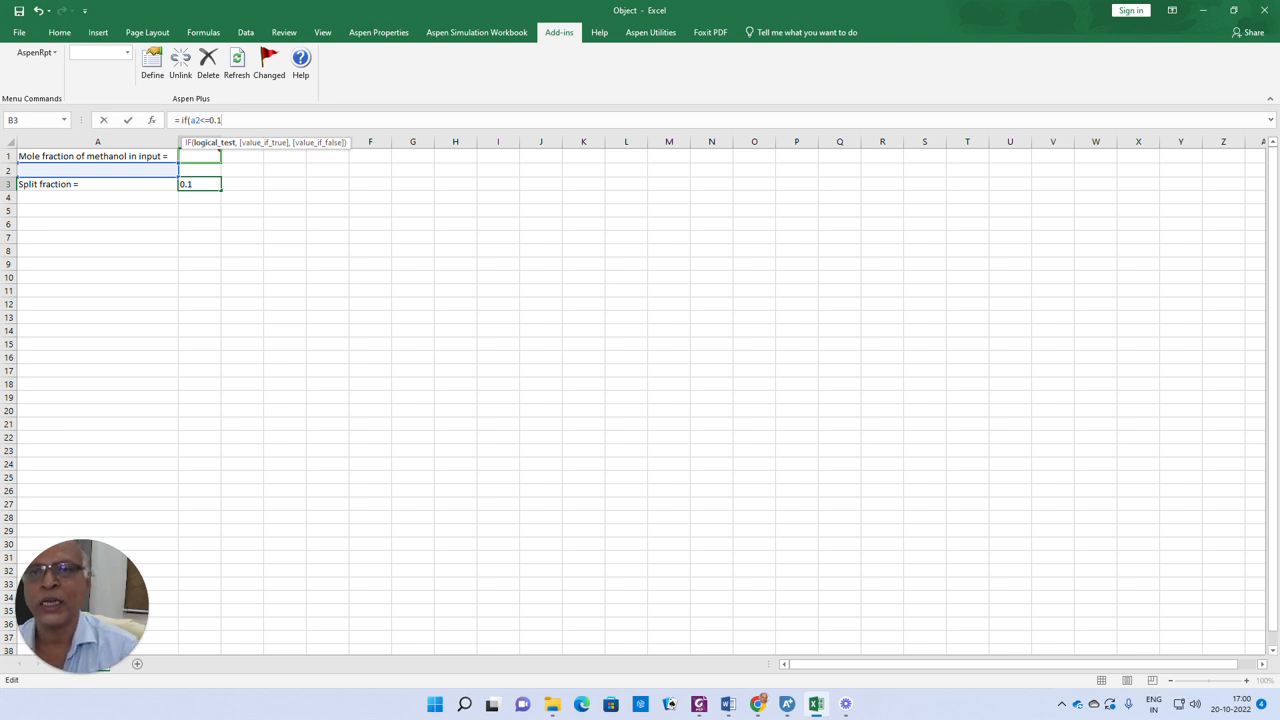
type(",0")
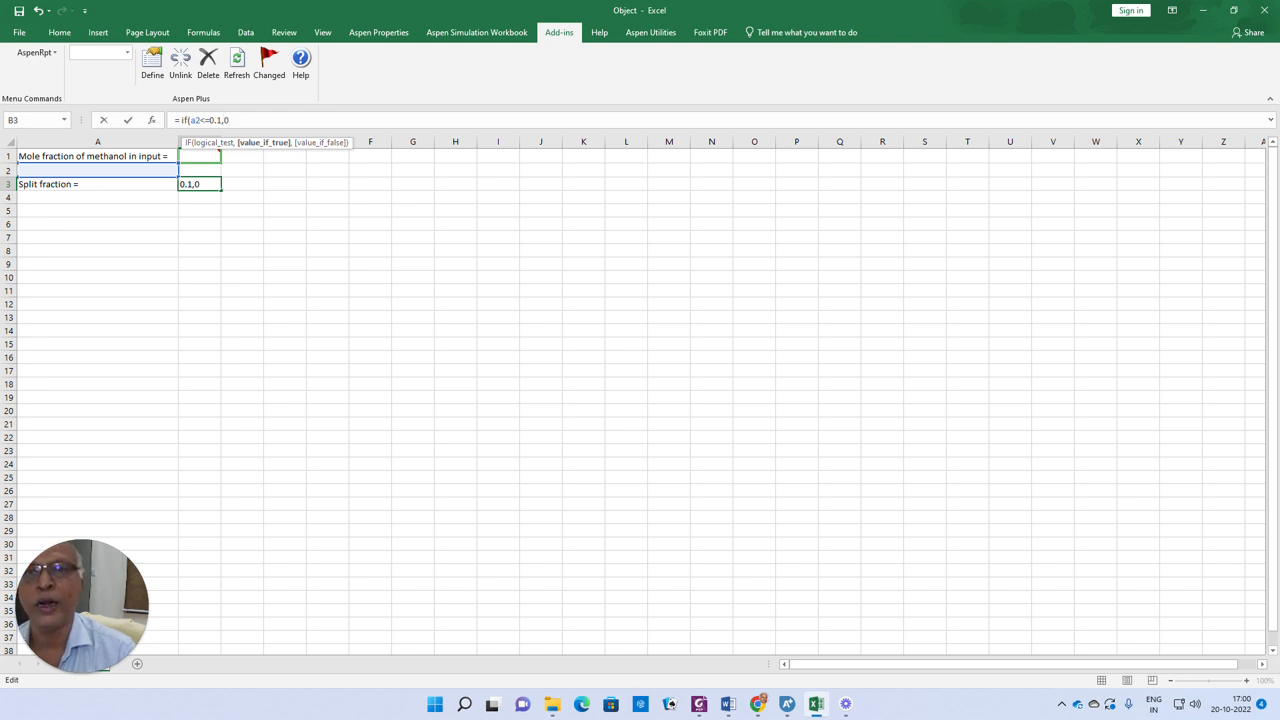
type(",")
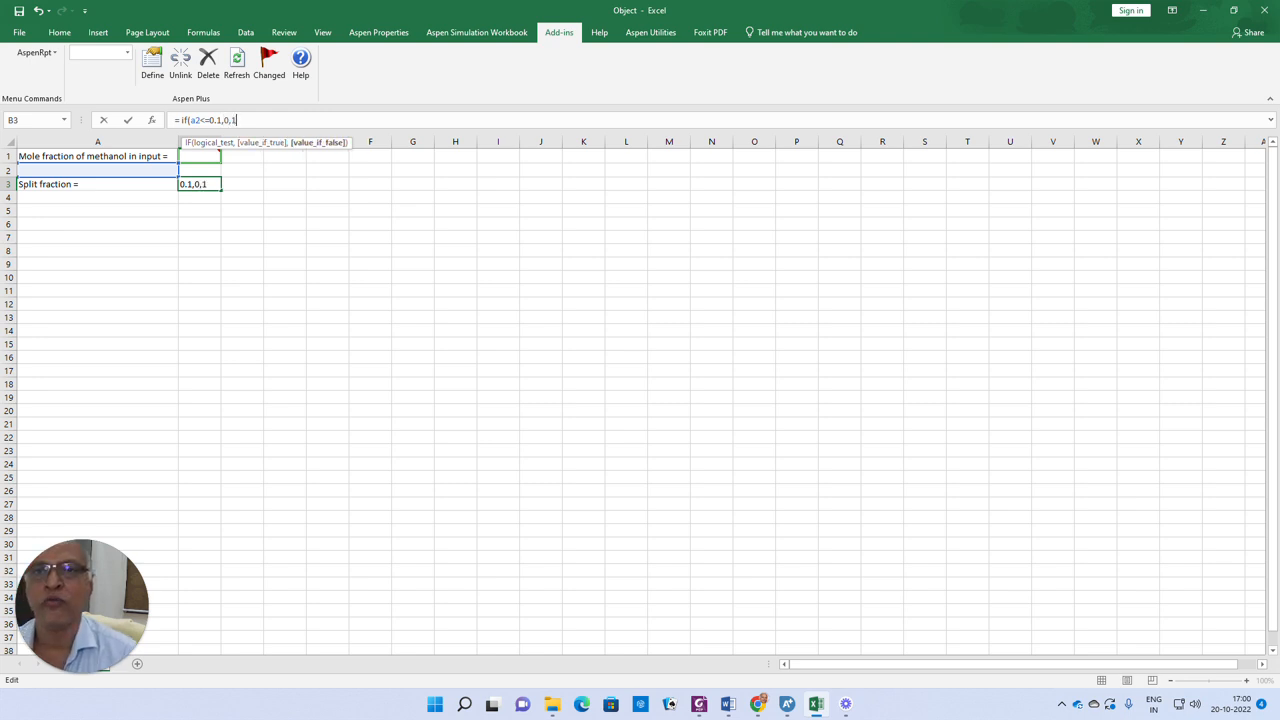
type("1)")
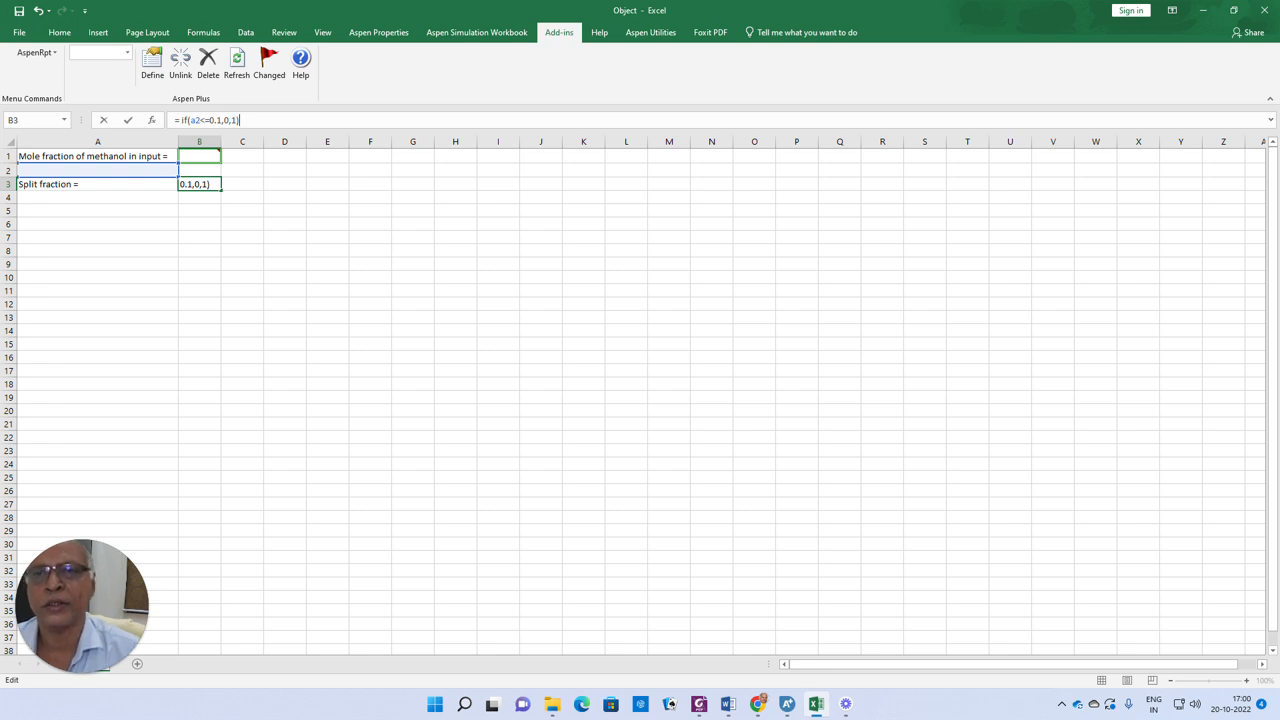
key("Return")
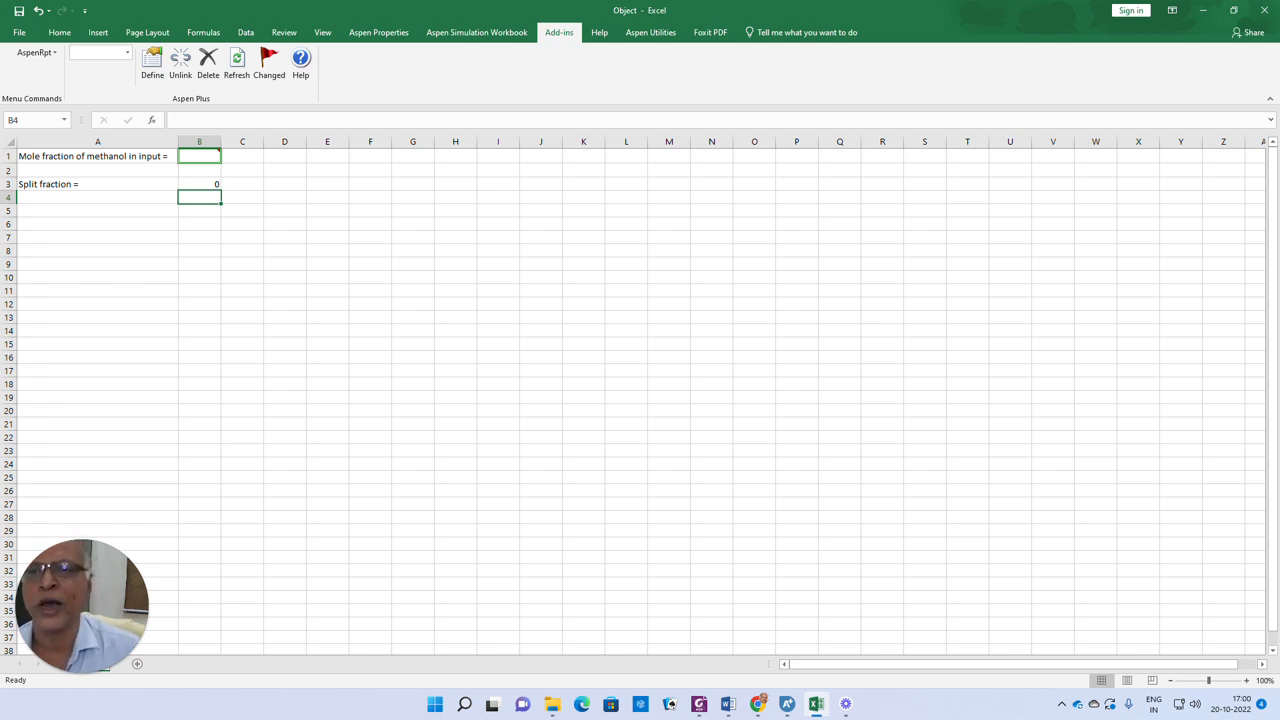
Link cell A5 to the Aspen export variable SF and set it equal to B3
mouse_move(200, 157)
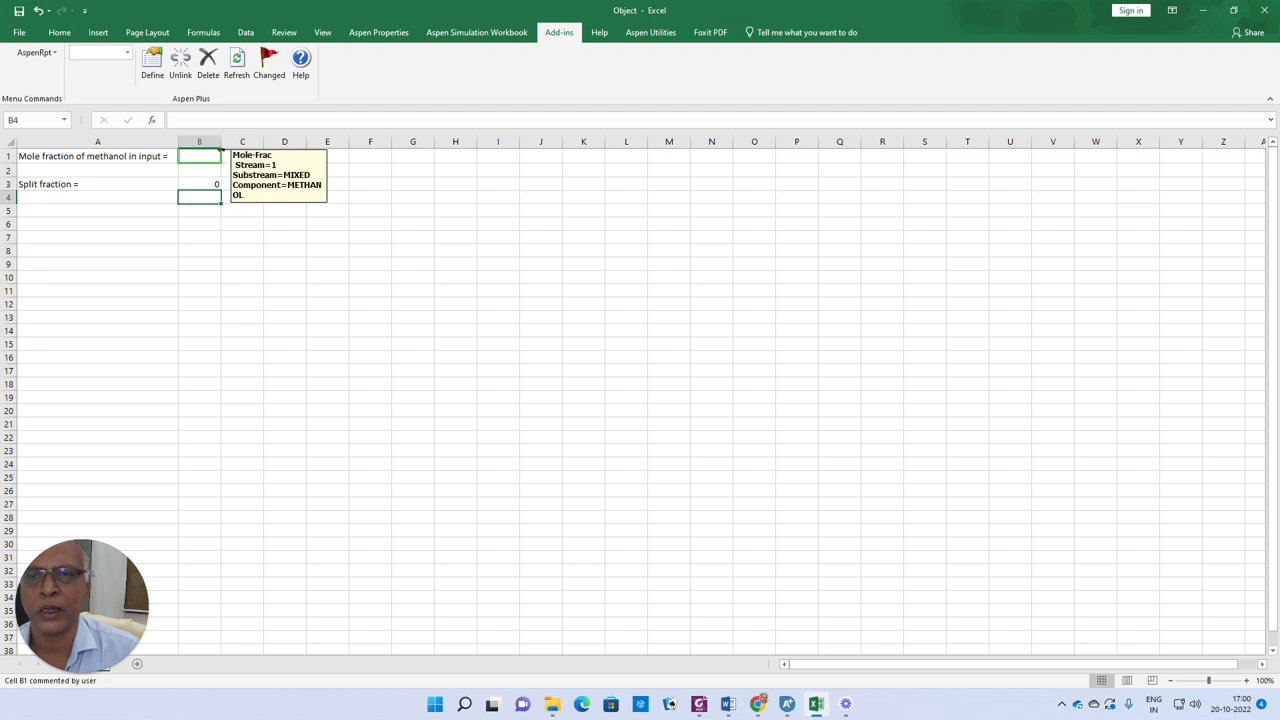
left_click(211, 185)
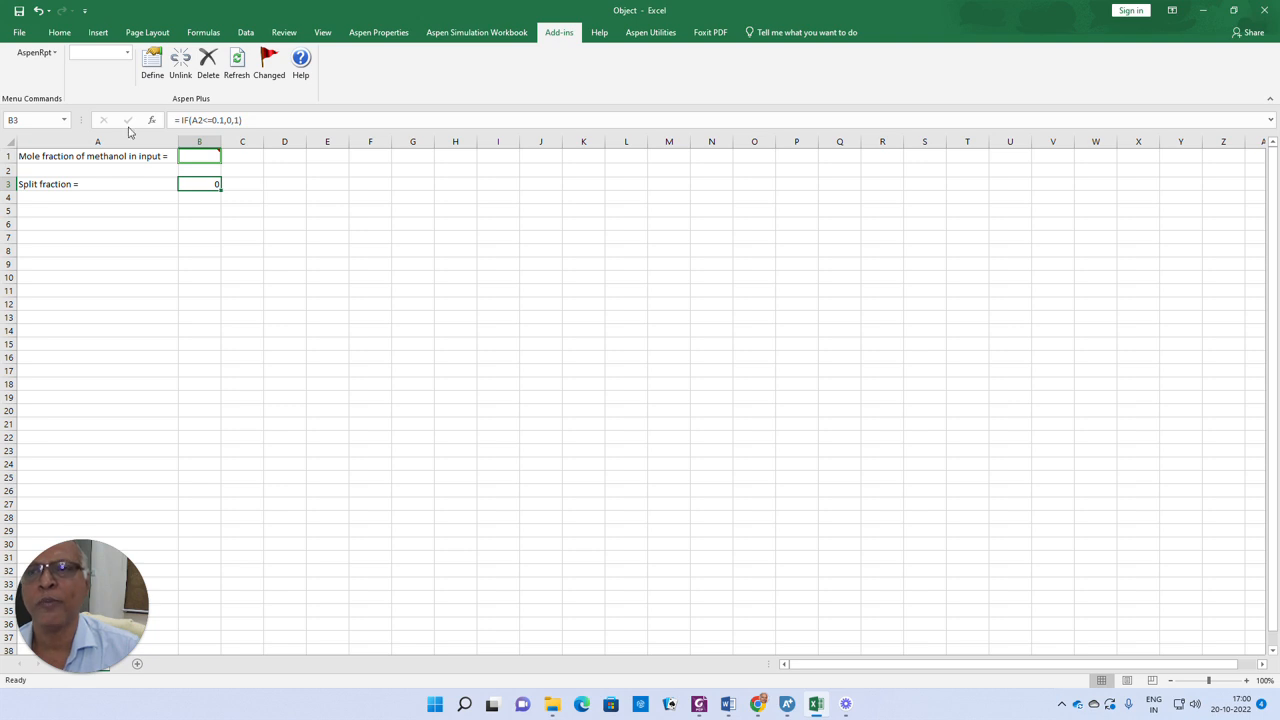
left_click(49, 209)
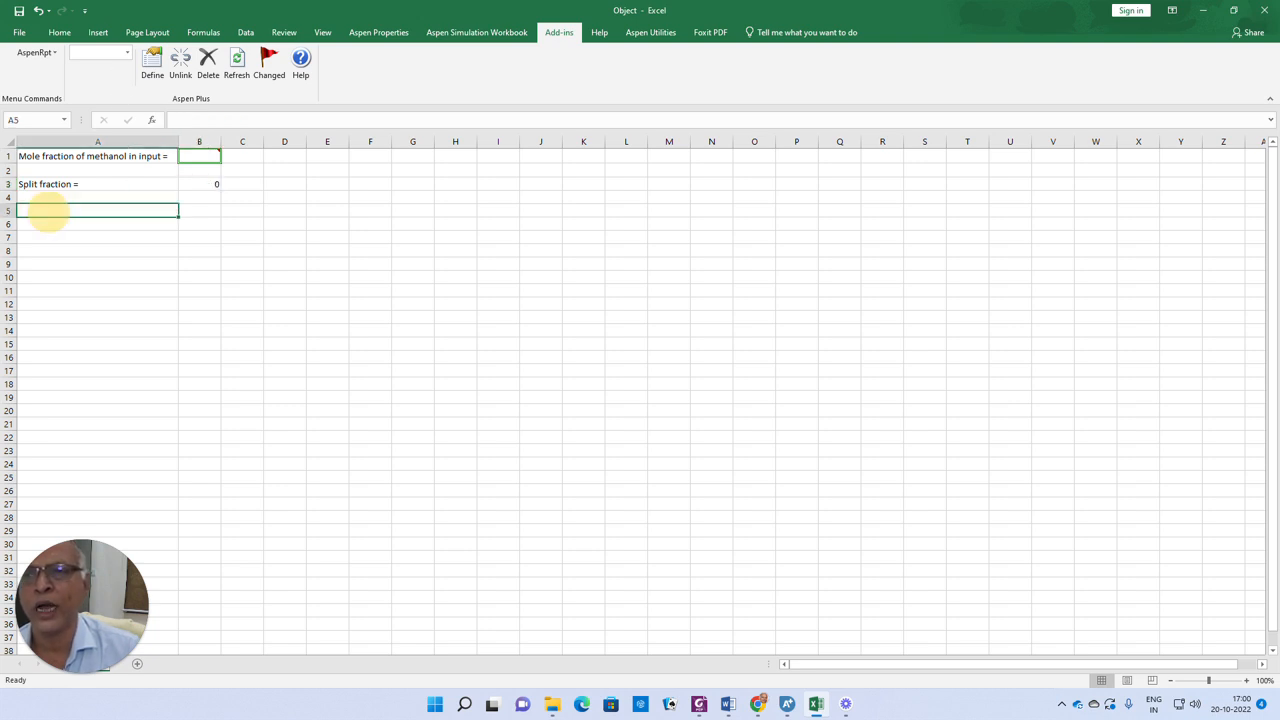
left_click(126, 53)
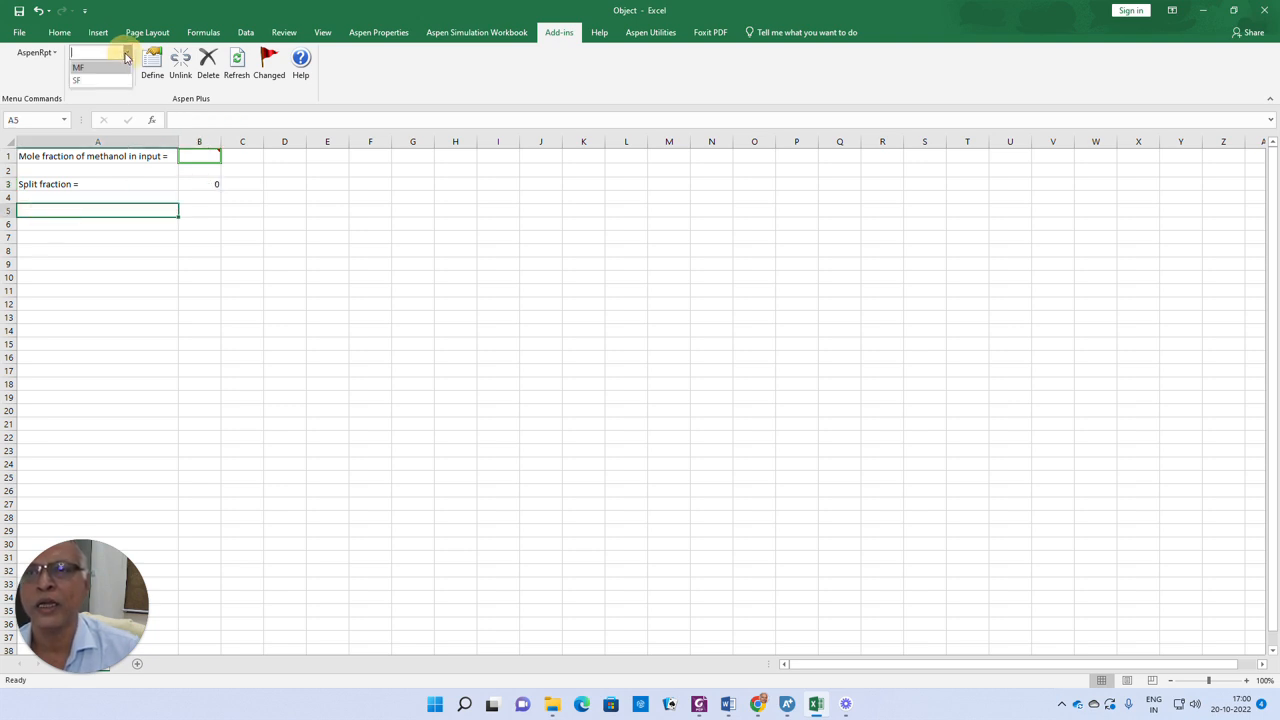
left_click(76, 80)
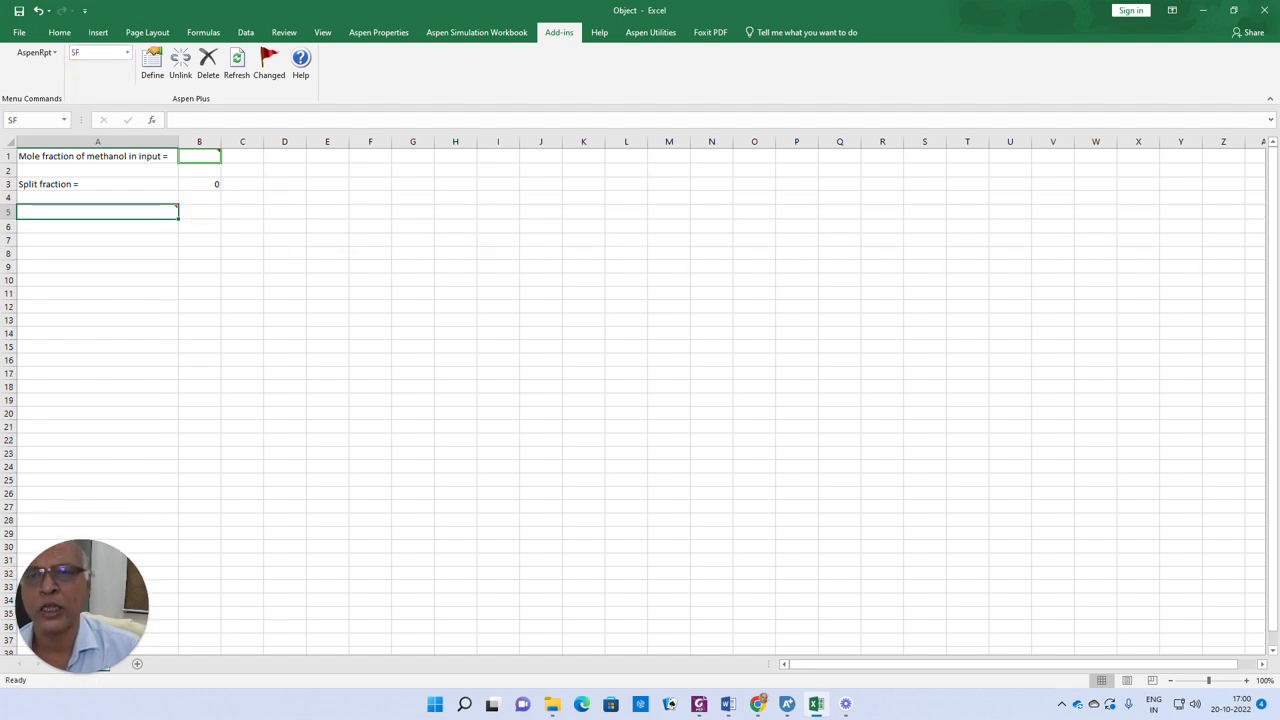
mouse_move(46, 211)
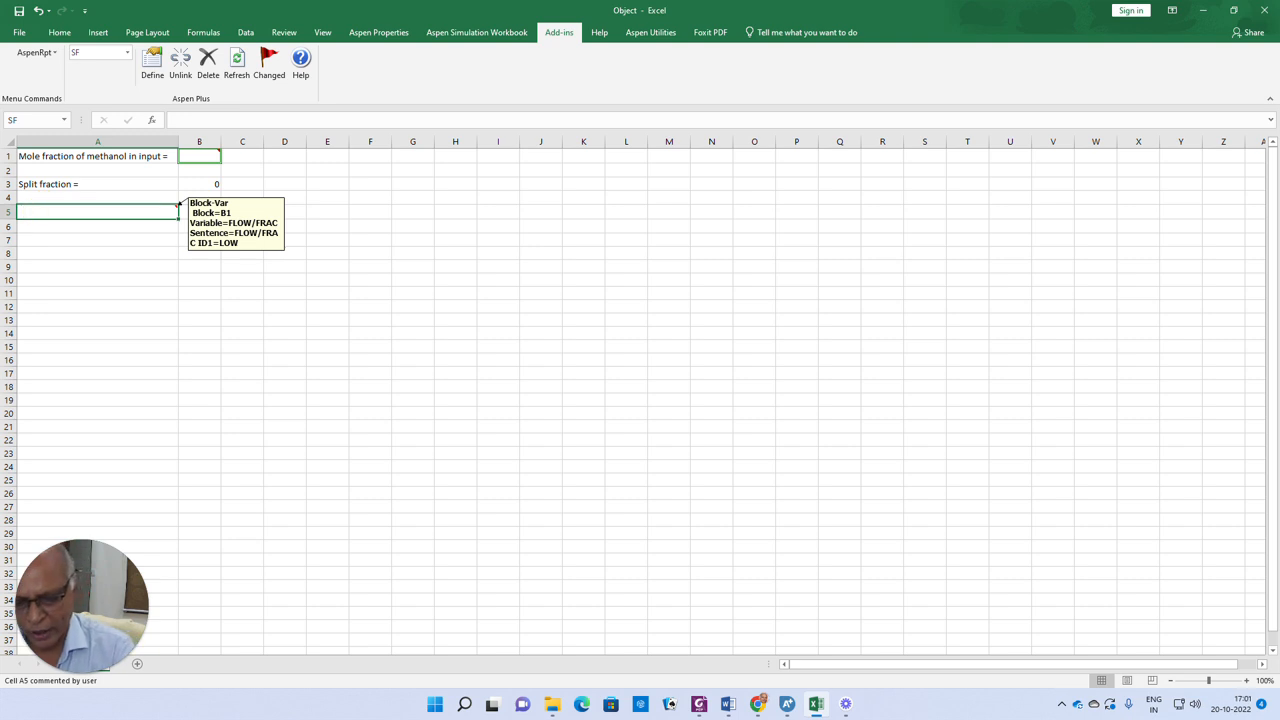
type("=")
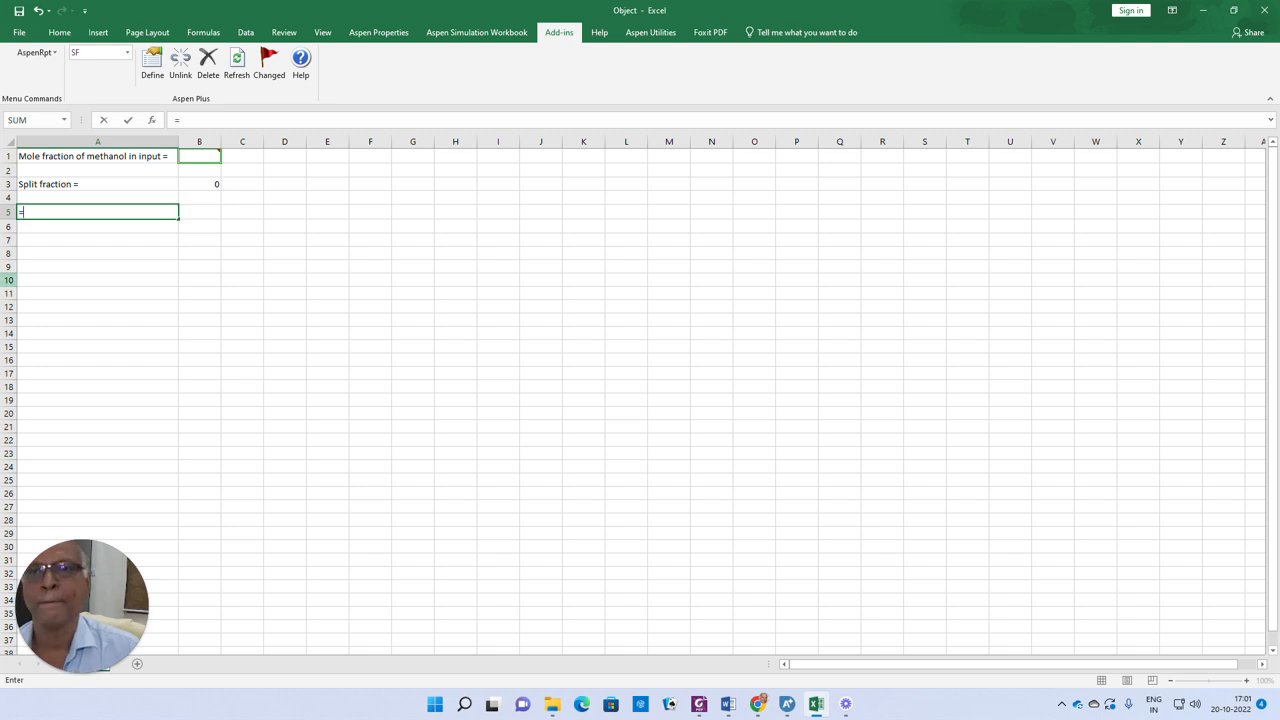
type("b3")
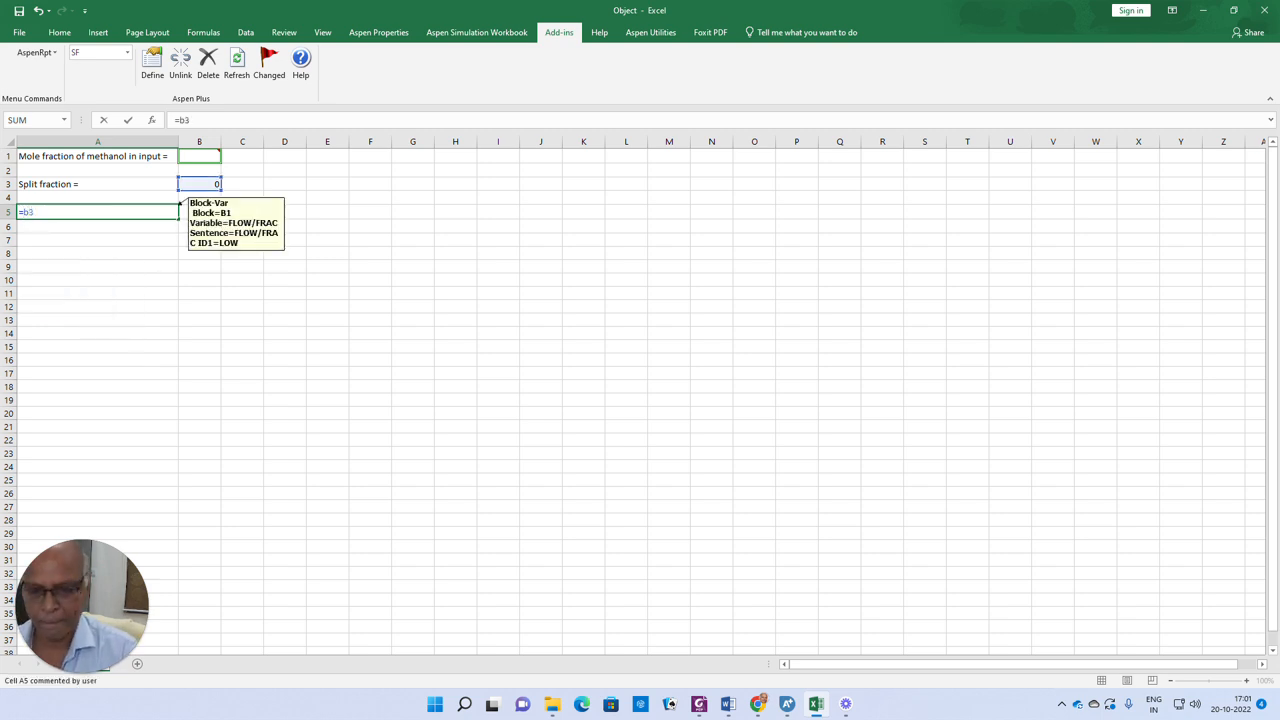
key("Return")
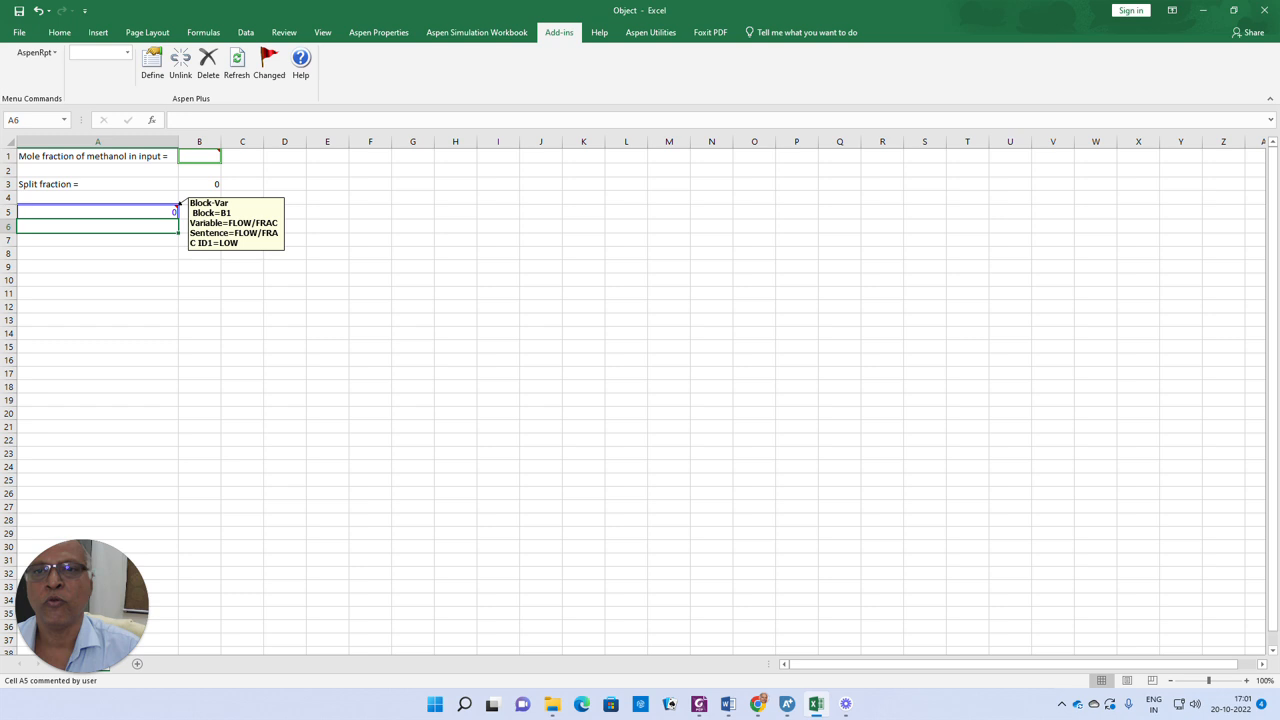
Return to Aspen Plus and run the simulation with the Excel-linked calculator
left_click(200, 184)
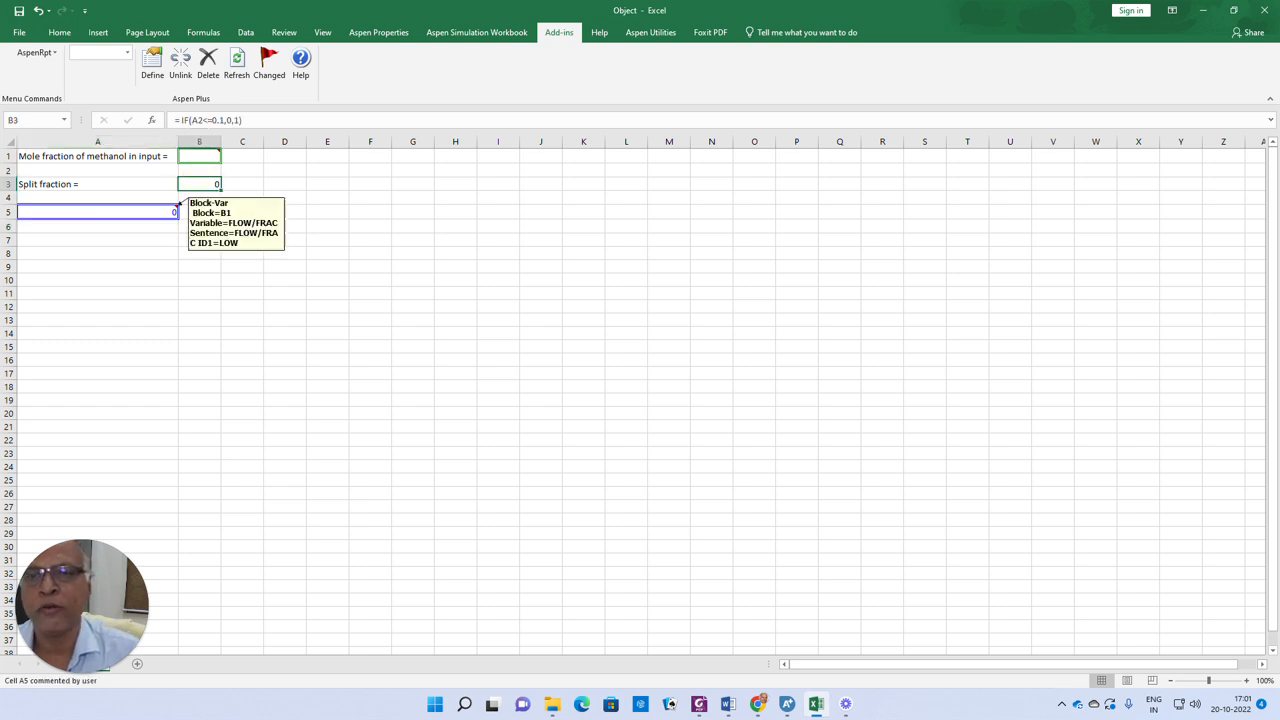
left_click(170, 211)
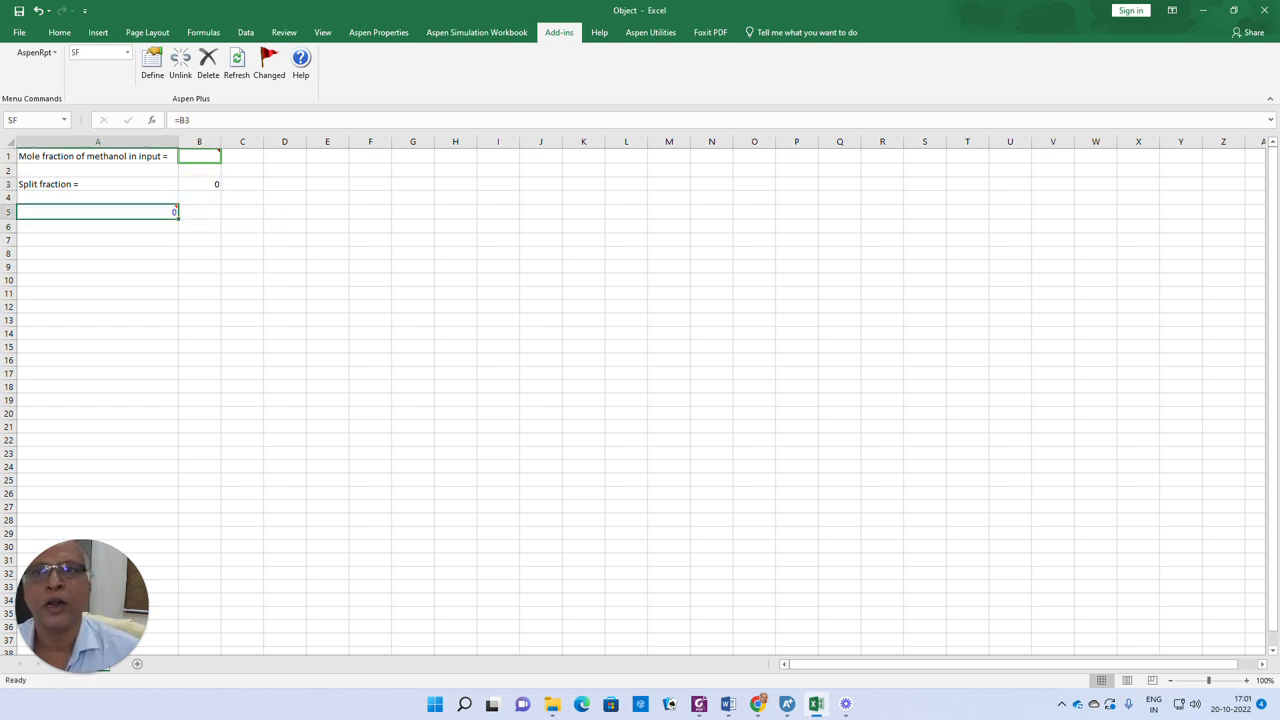
left_click(1205, 10)
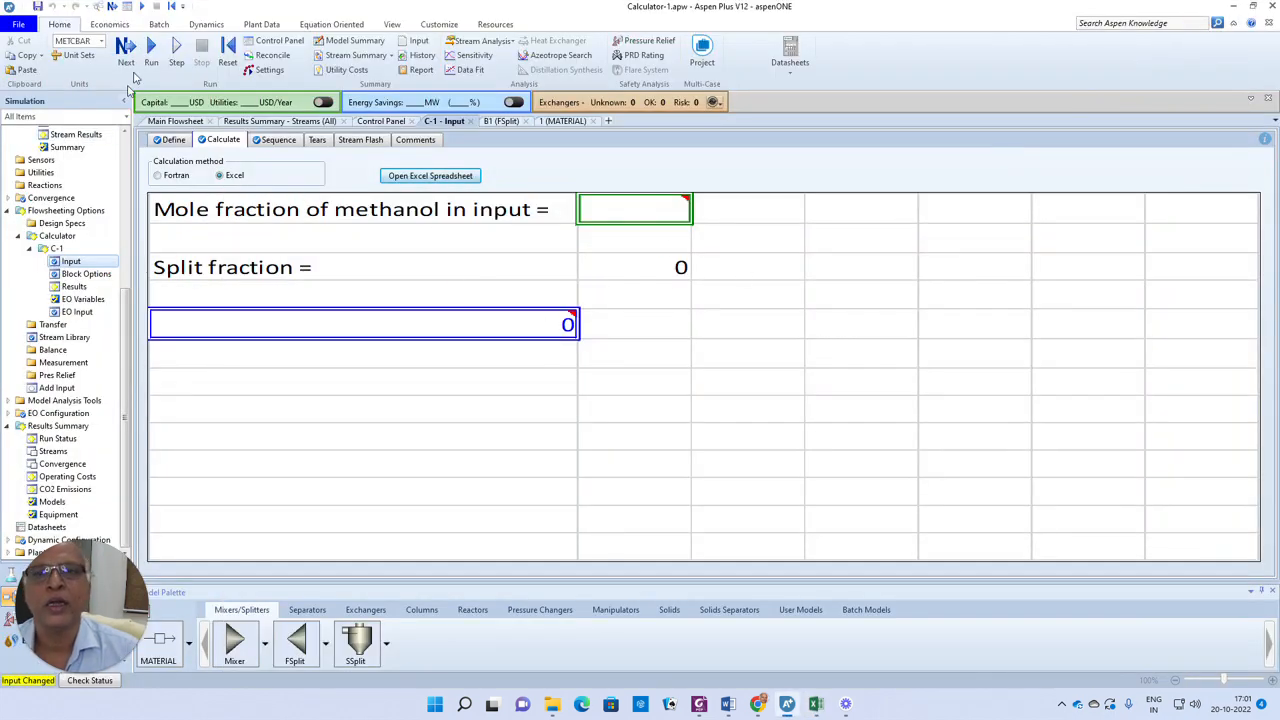
left_click(128, 50)
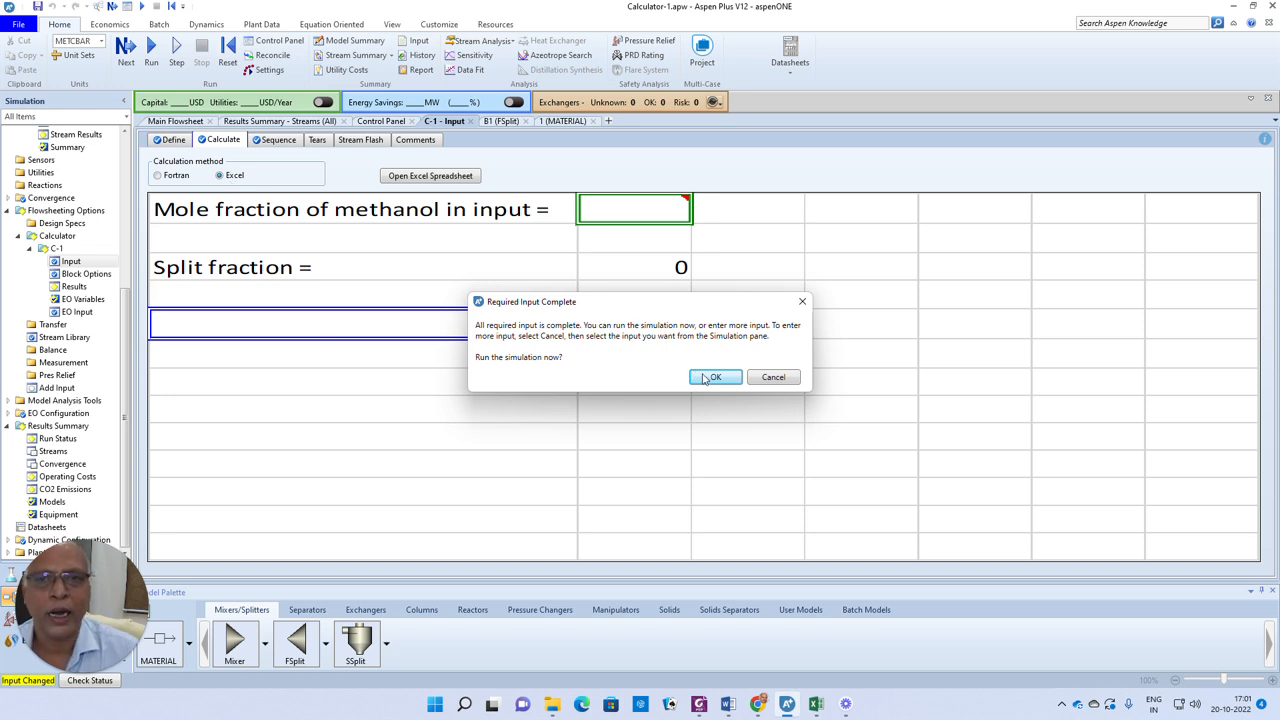
left_click(167, 140)
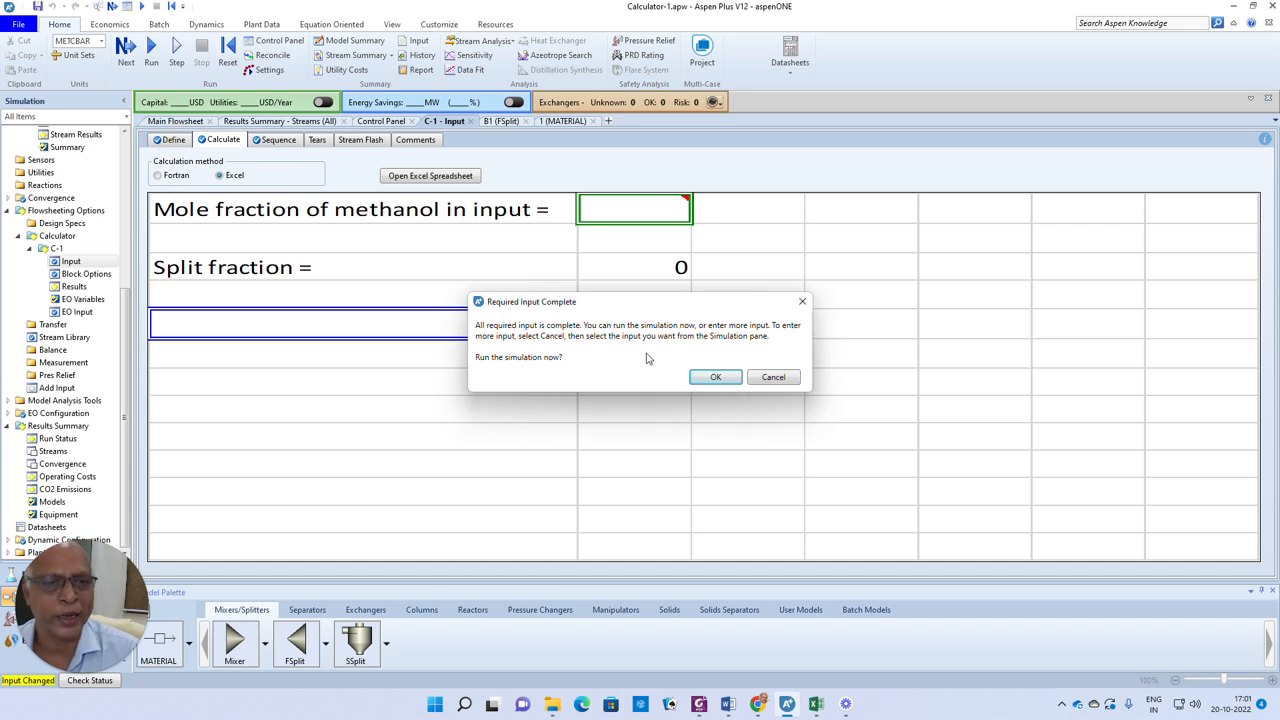
left_click(723, 376)
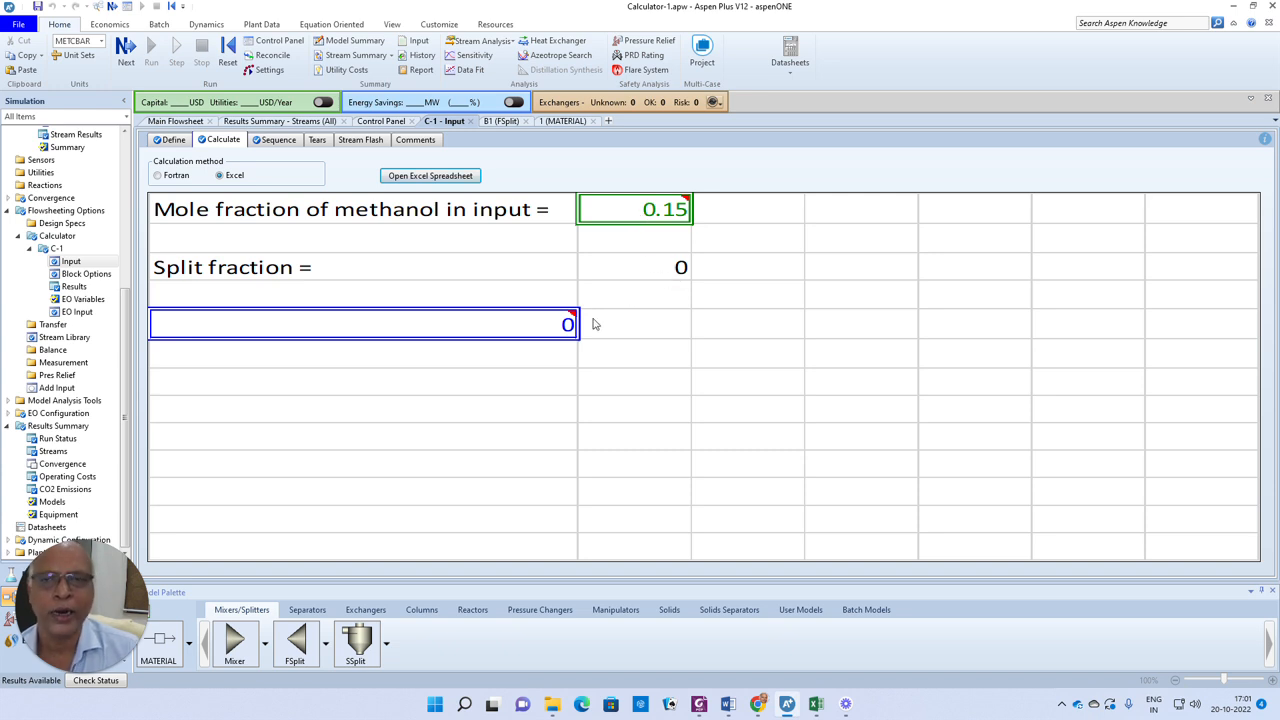
Set the feed stream's methanol mole fraction to 0.08 and water to 0.92
left_click(170, 122)
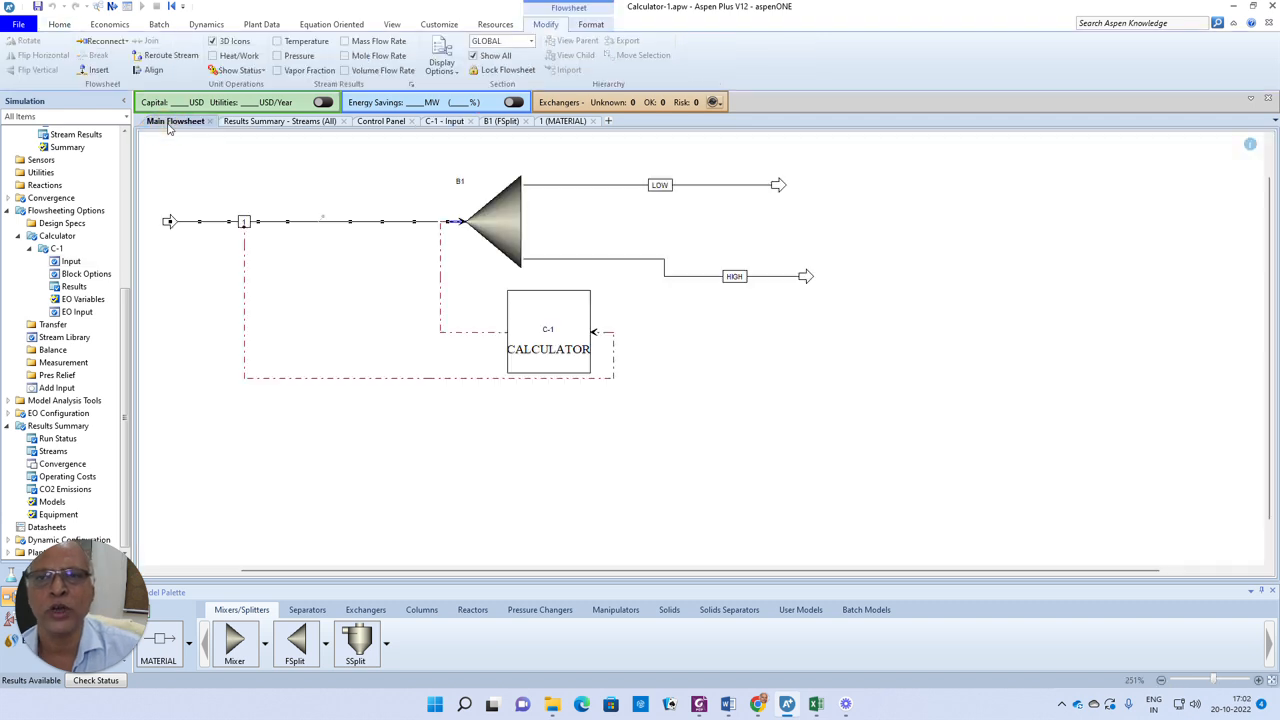
left_click(362, 287)
double_click(315, 222)
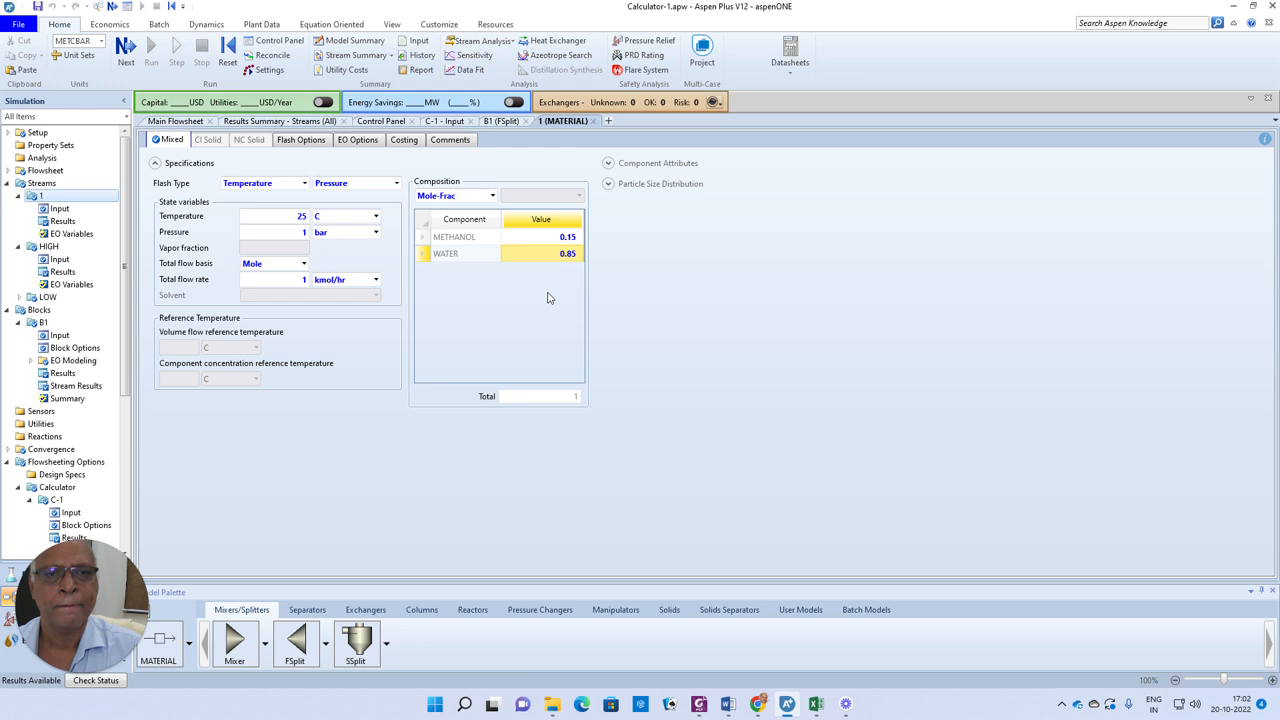
left_click(567, 238)
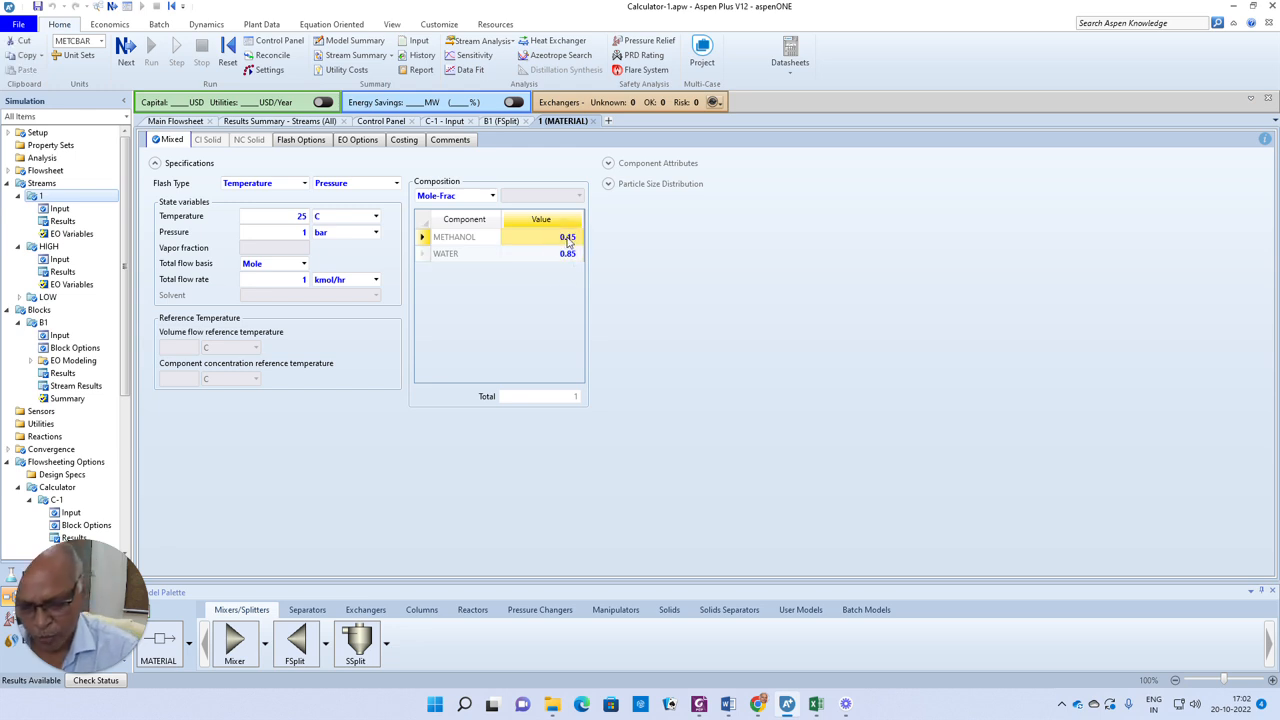
type("0.08")
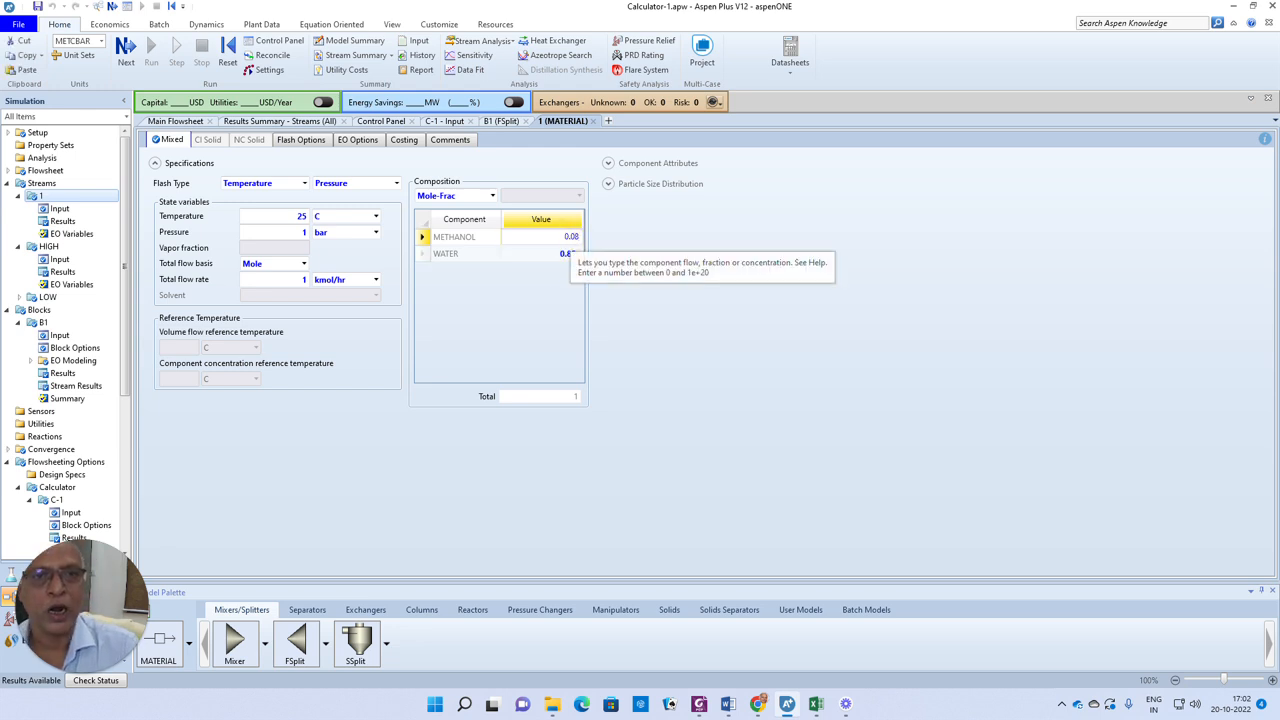
left_click(567, 254)
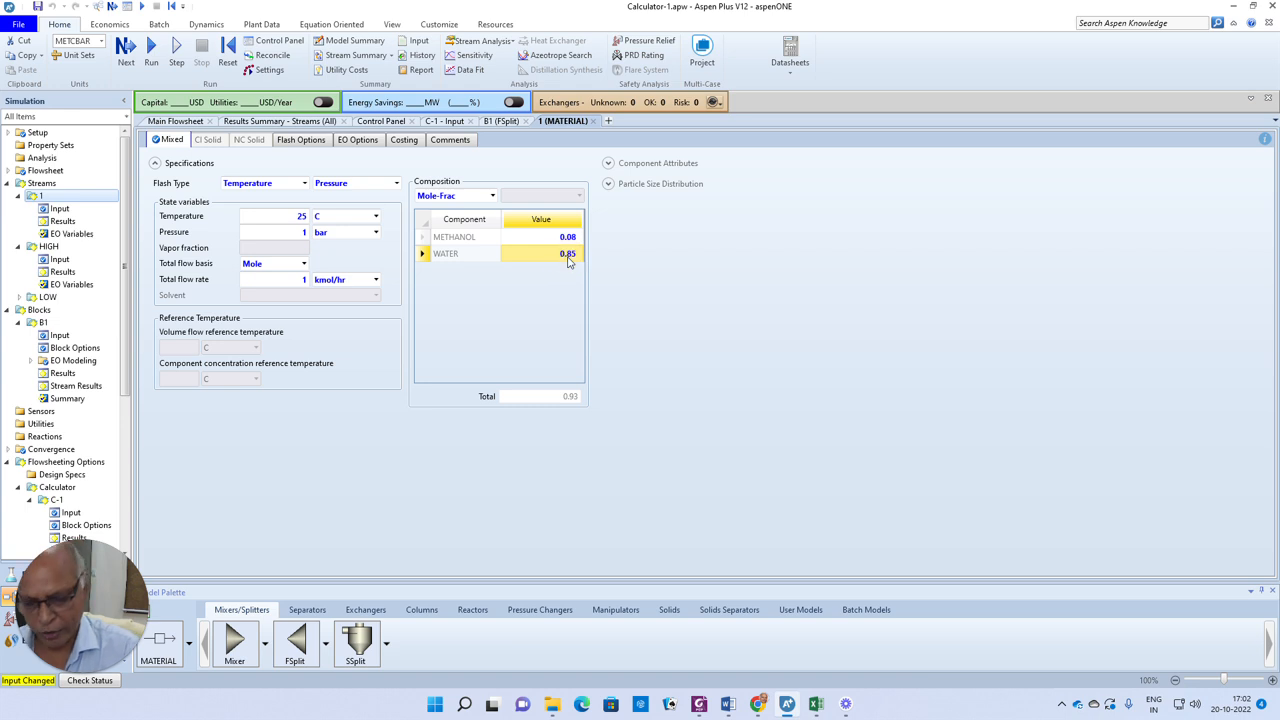
type("0.92")
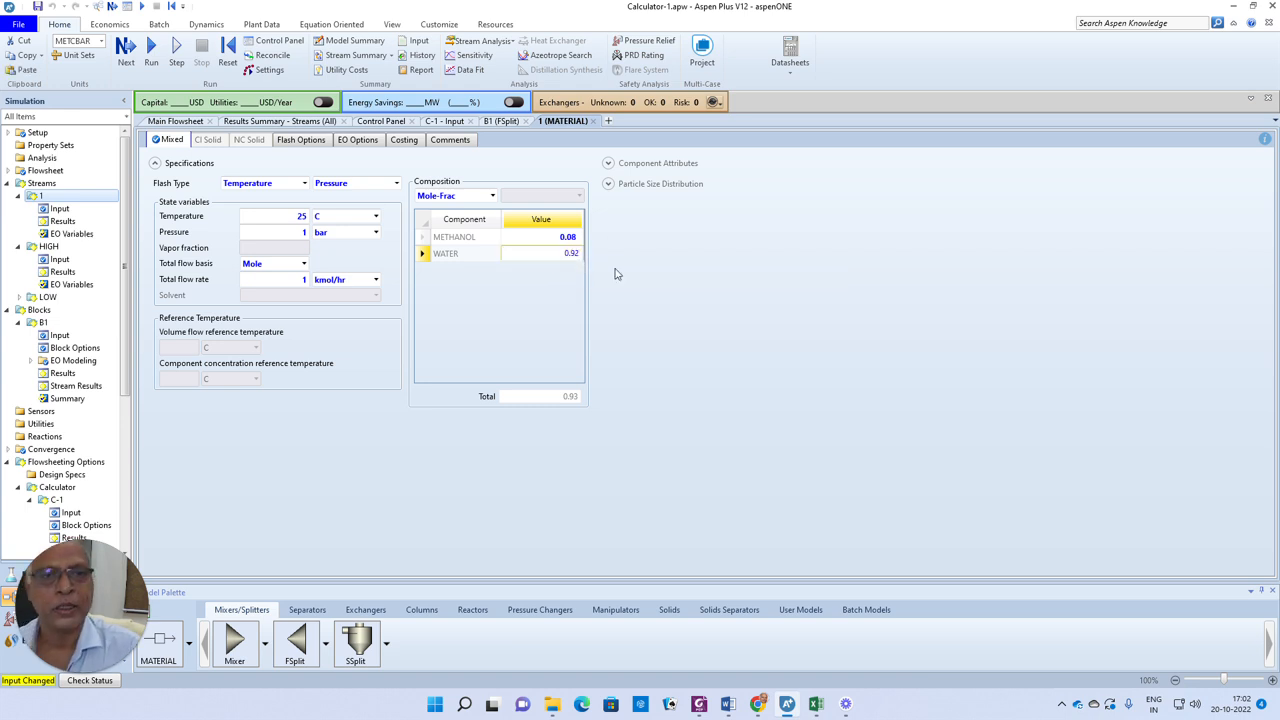
left_click(621, 337)
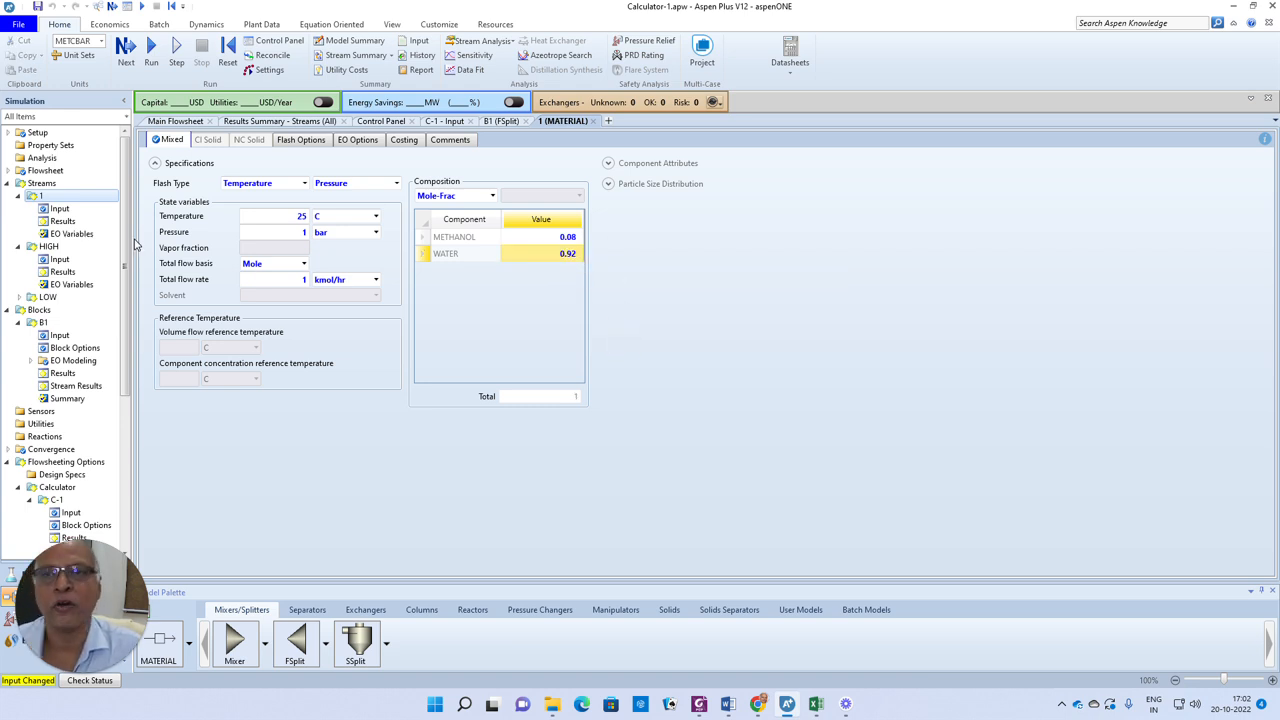
Run the simulation and open the Calculate sheet of calculator block C-1
left_click(126, 48)
left_click(696, 383)
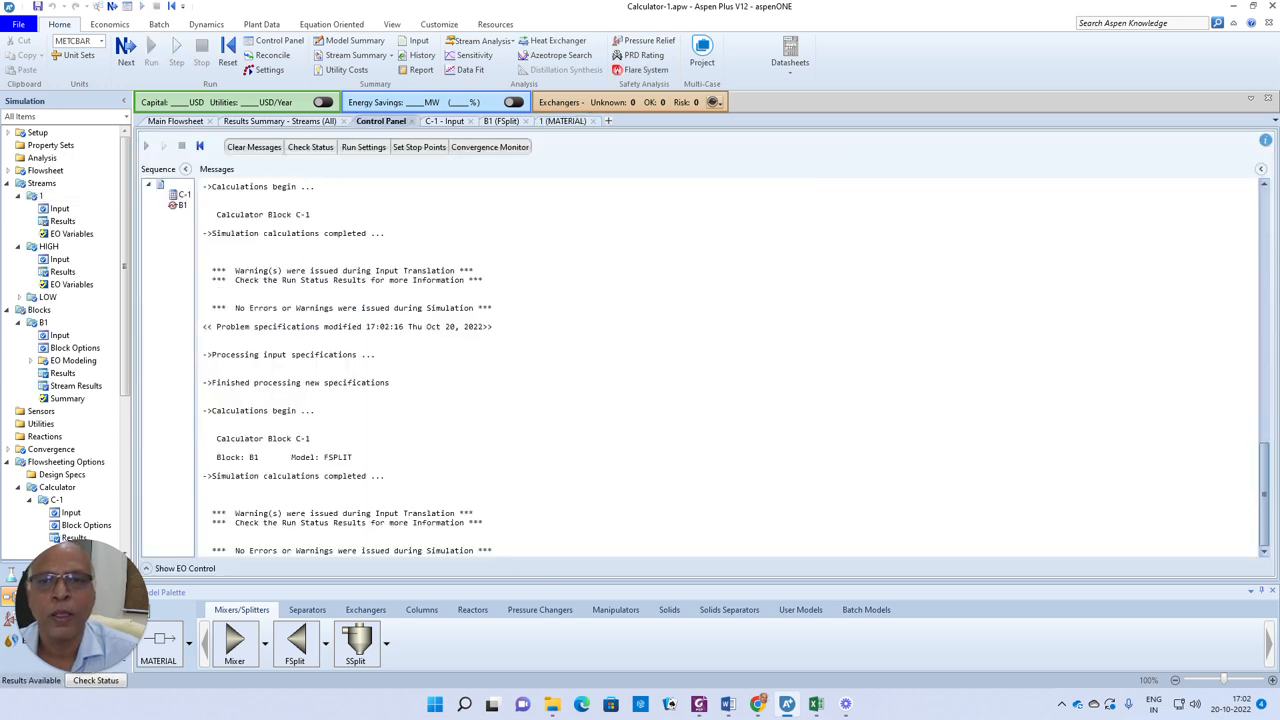
double_click(56, 499)
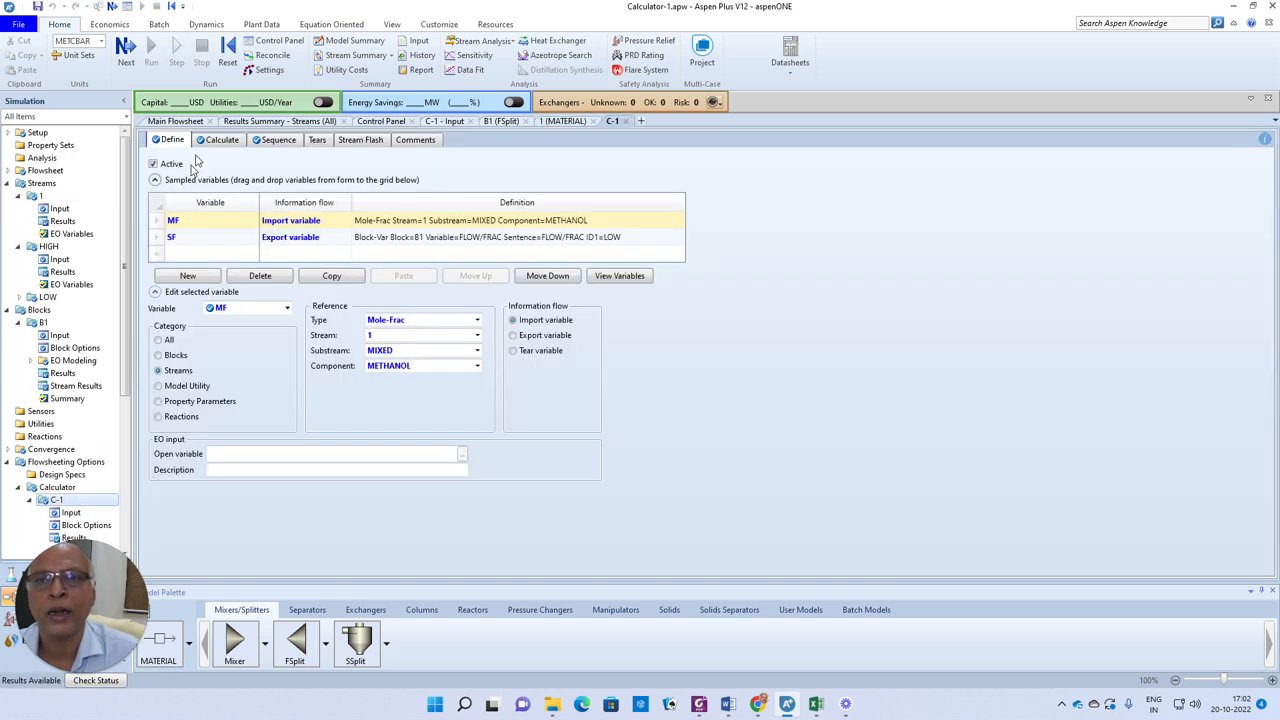
left_click(220, 139)
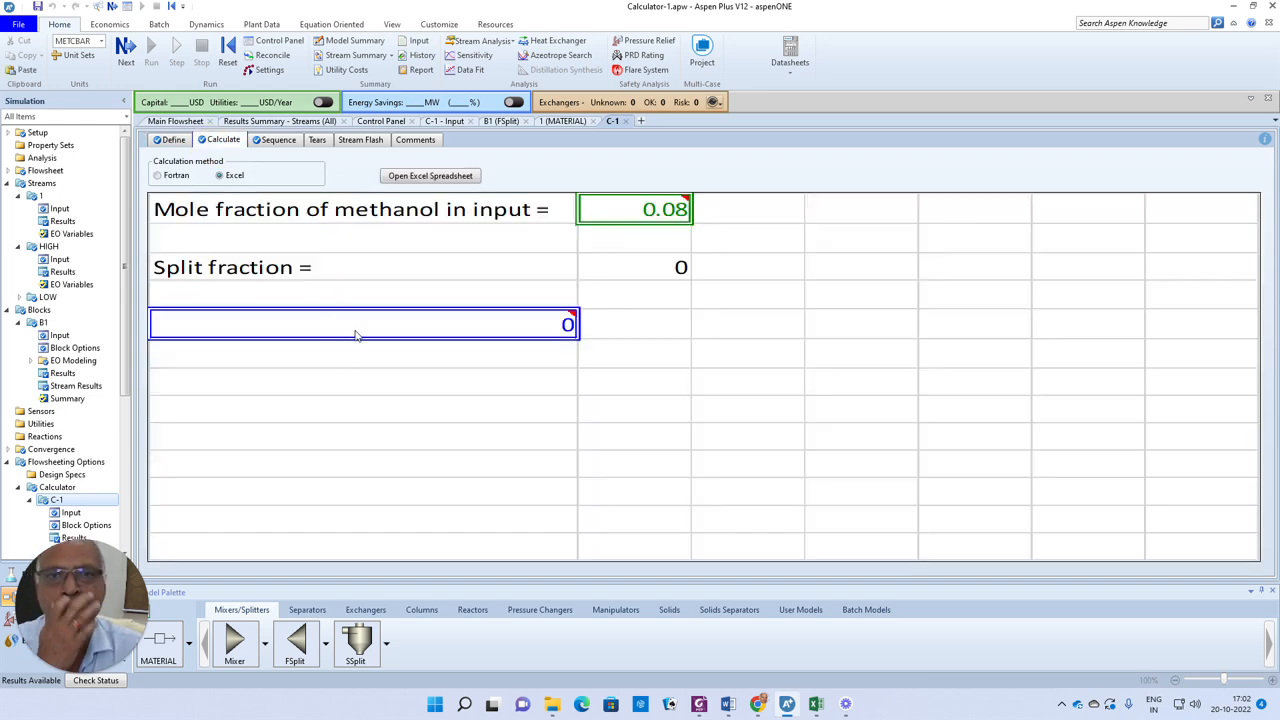
In the calculator's Excel spreadsheet, correct cell B3's formula to =IF(B2<=0.1,0,1)
left_click(430, 176)
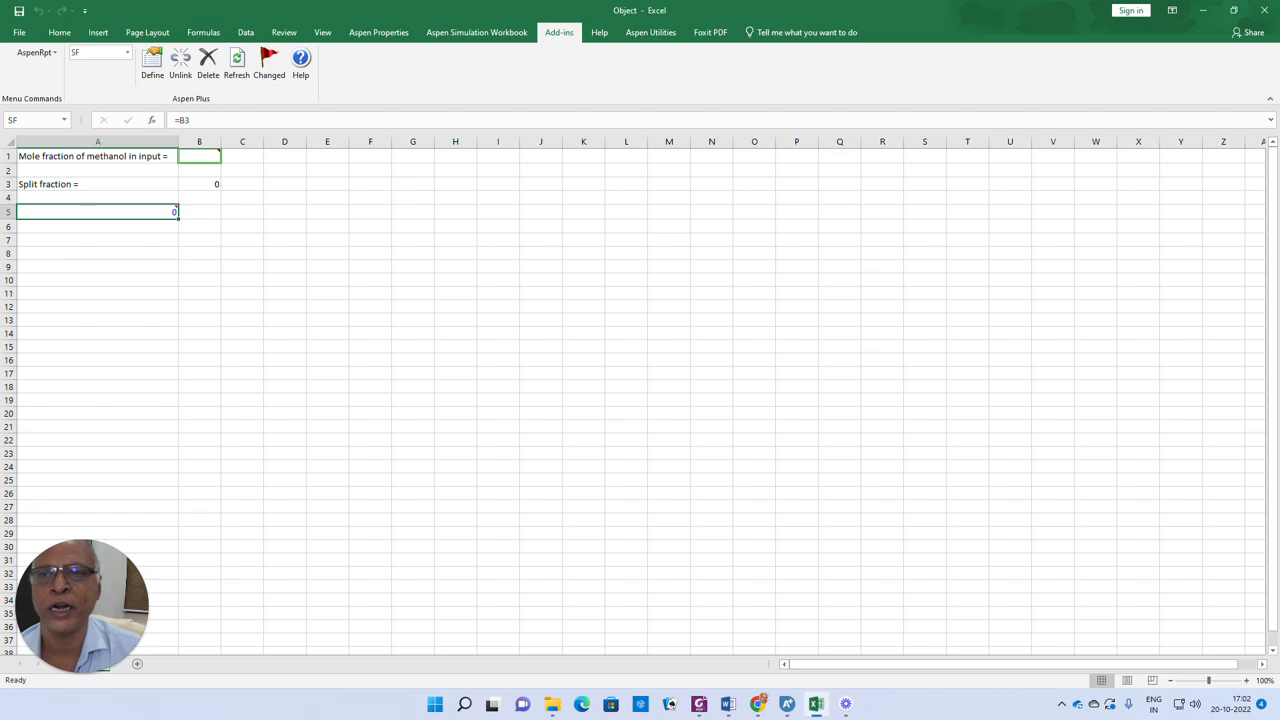
left_click(204, 185)
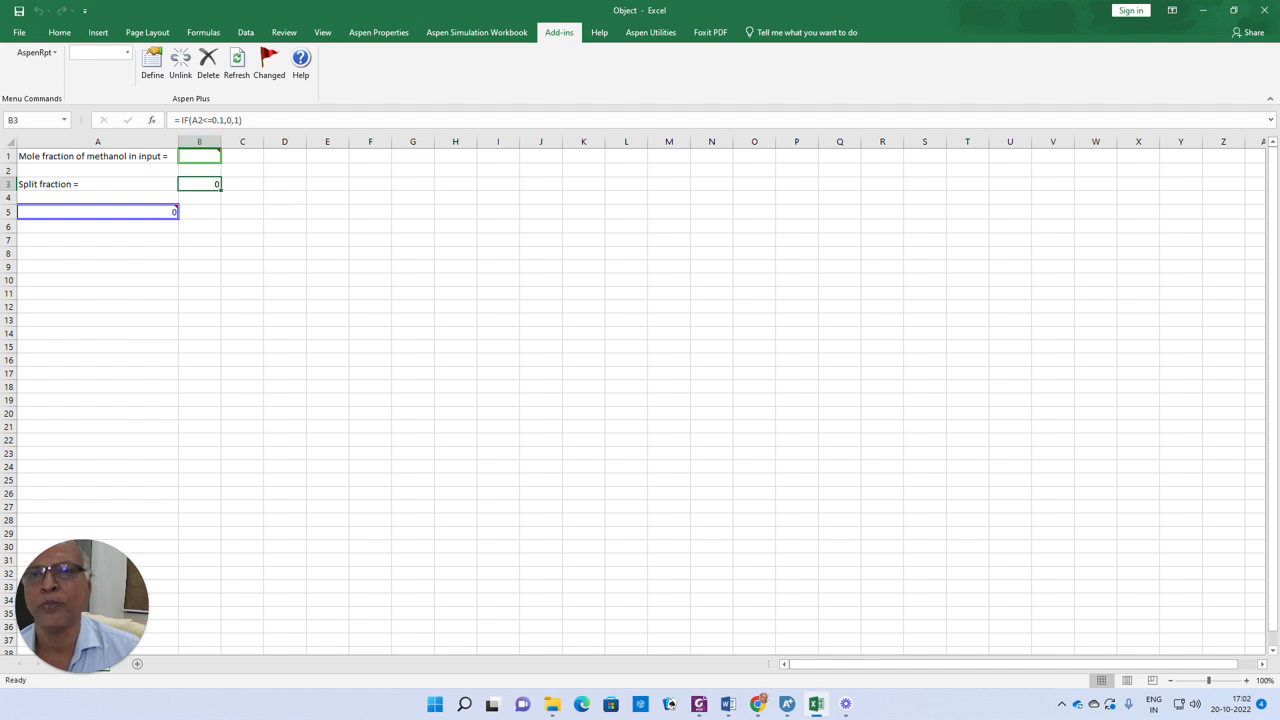
left_click(180, 120)
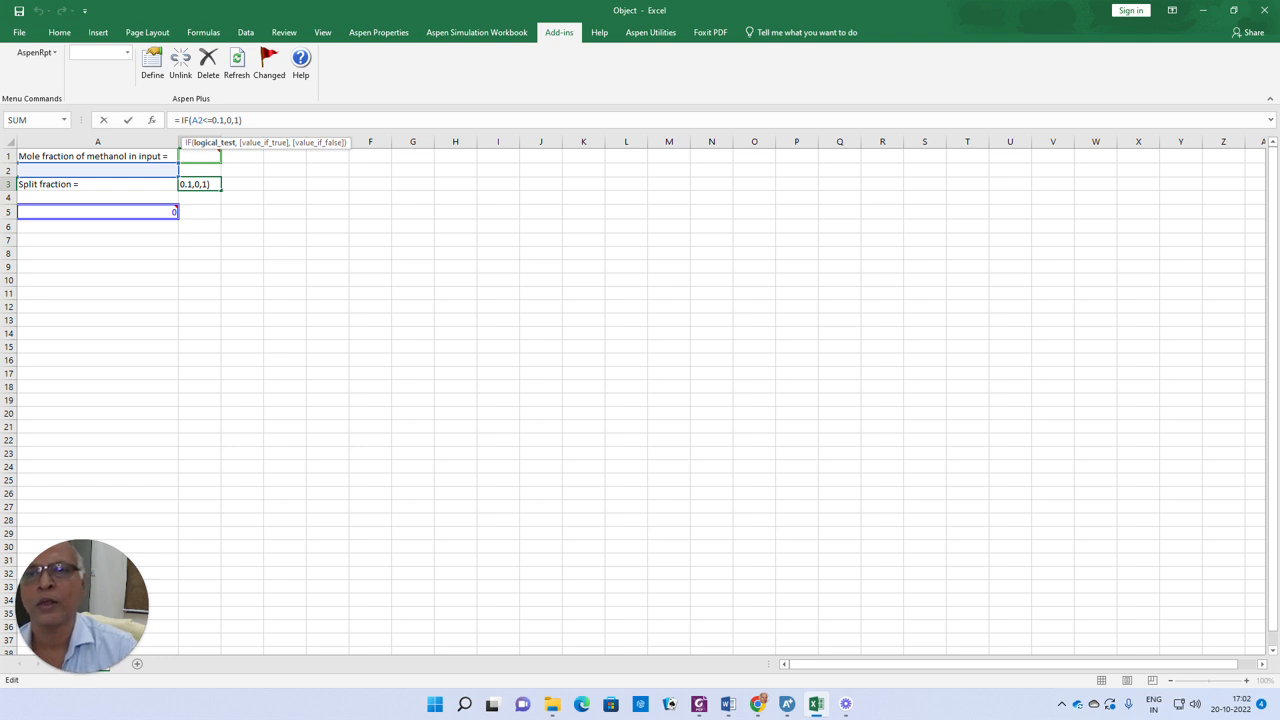
key("BackSpace")
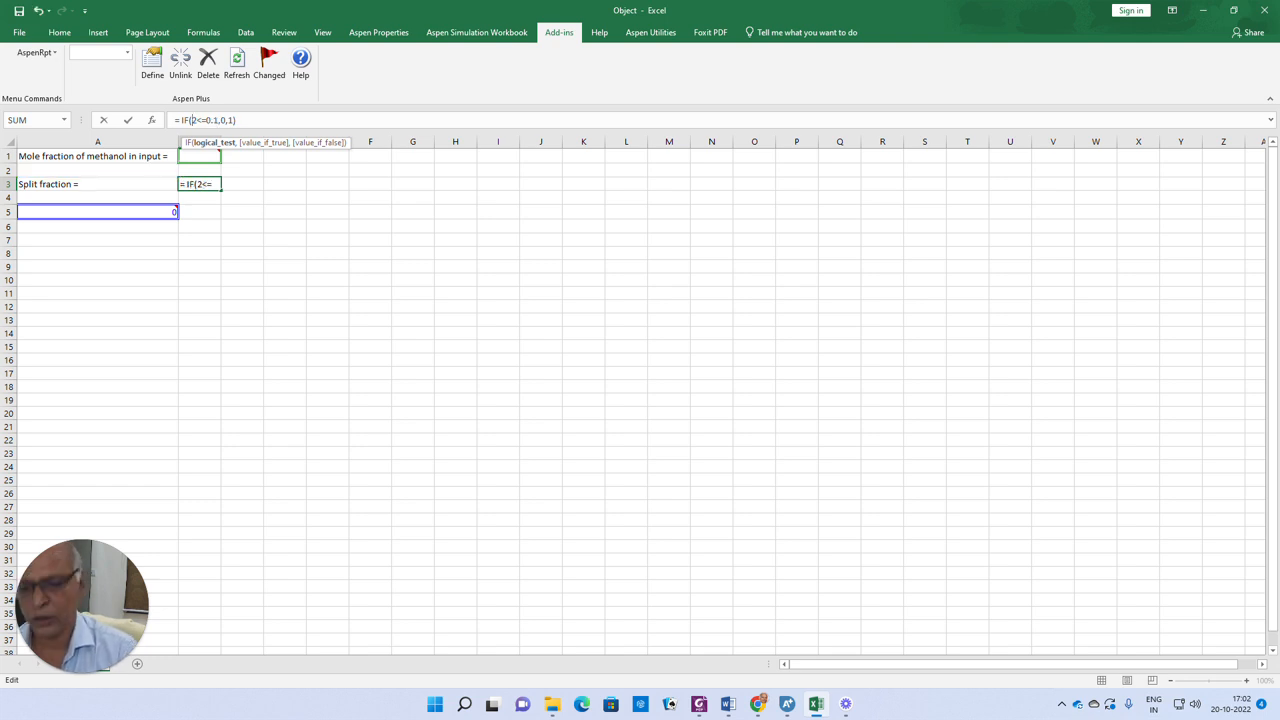
type("b")
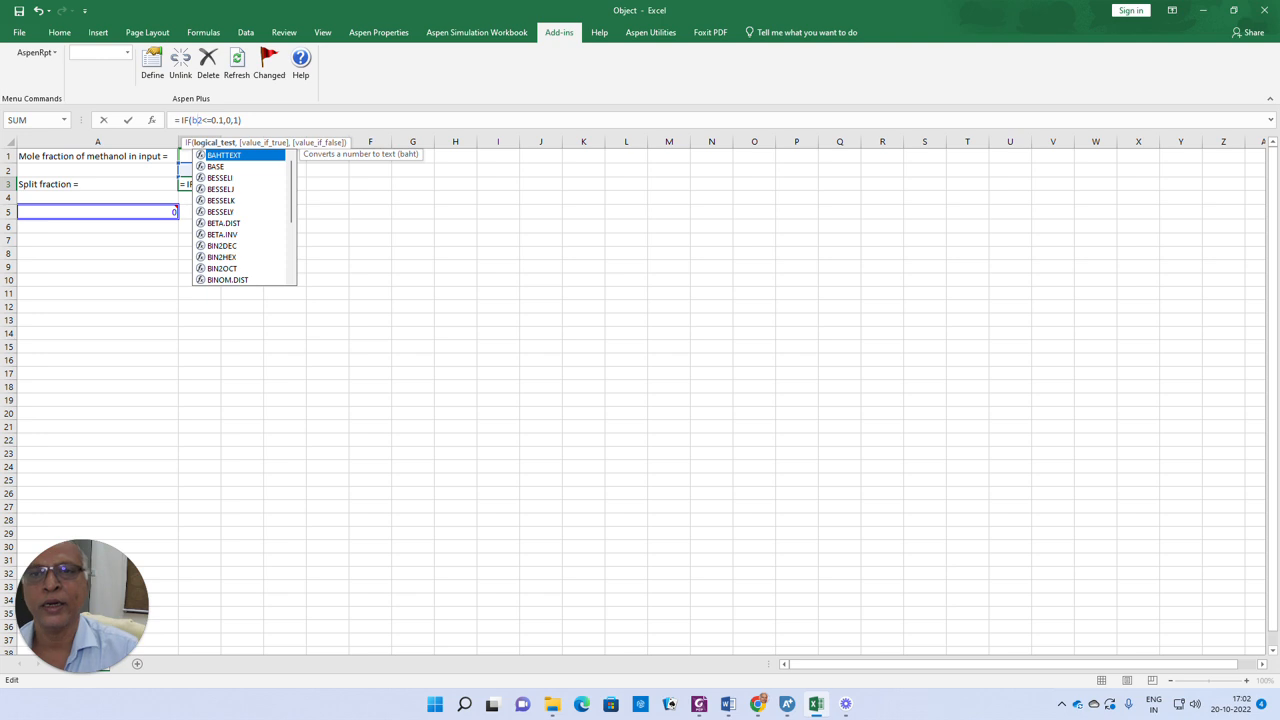
key("Return")
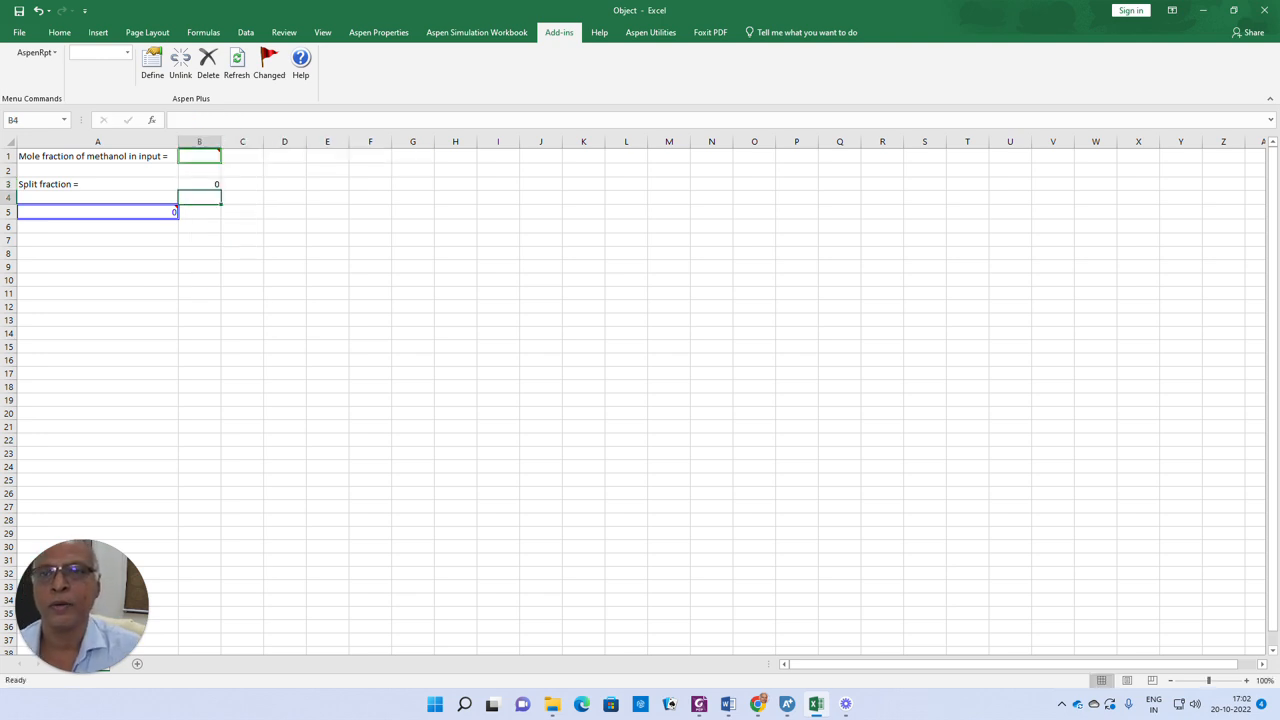
Return to Aspen Plus and run the simulation again
left_click(368, 291)
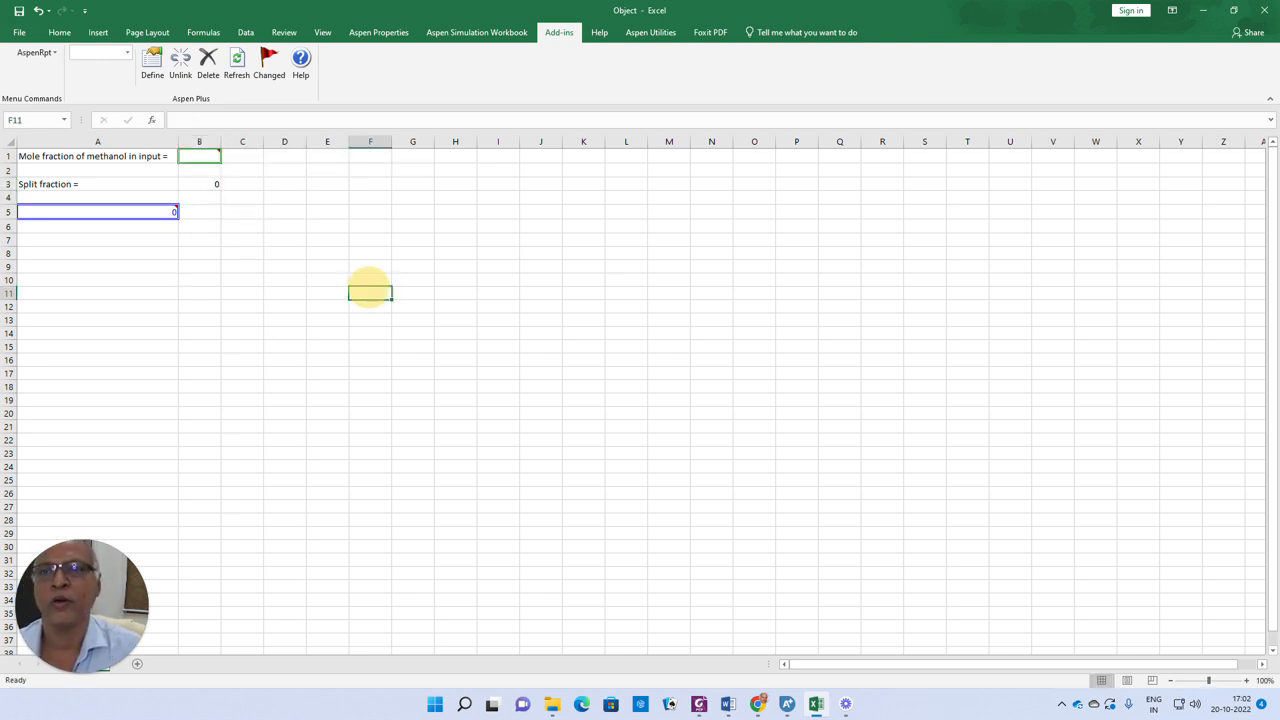
left_click(1201, 11)
left_click(127, 50)
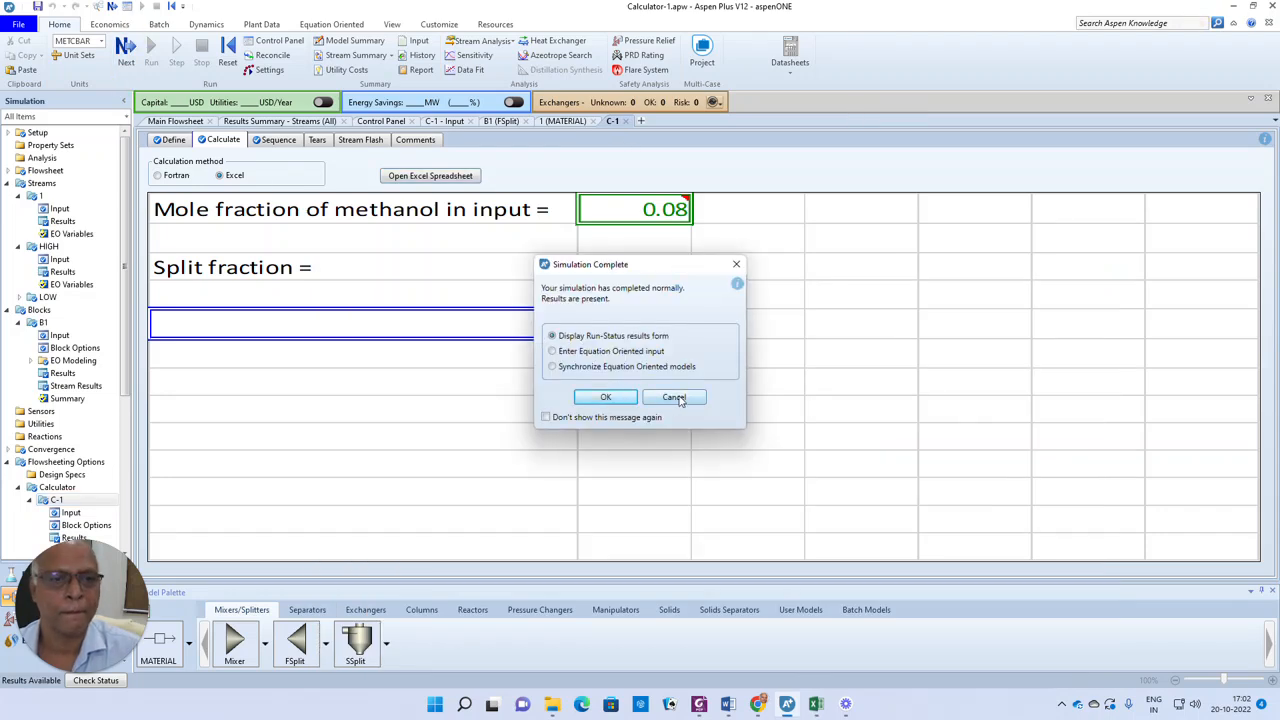
left_click(674, 397)
Reinitialize the simulation and rerun it
left_click(228, 50)
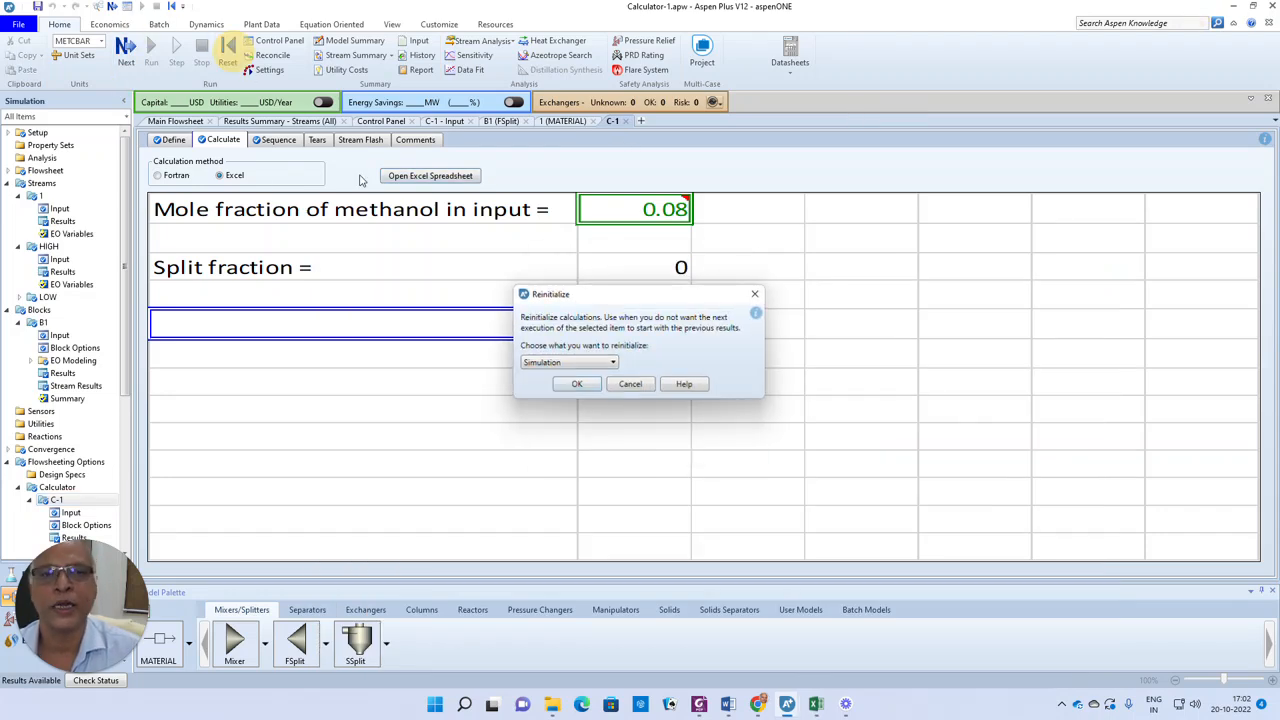
left_click(578, 385)
left_click(704, 368)
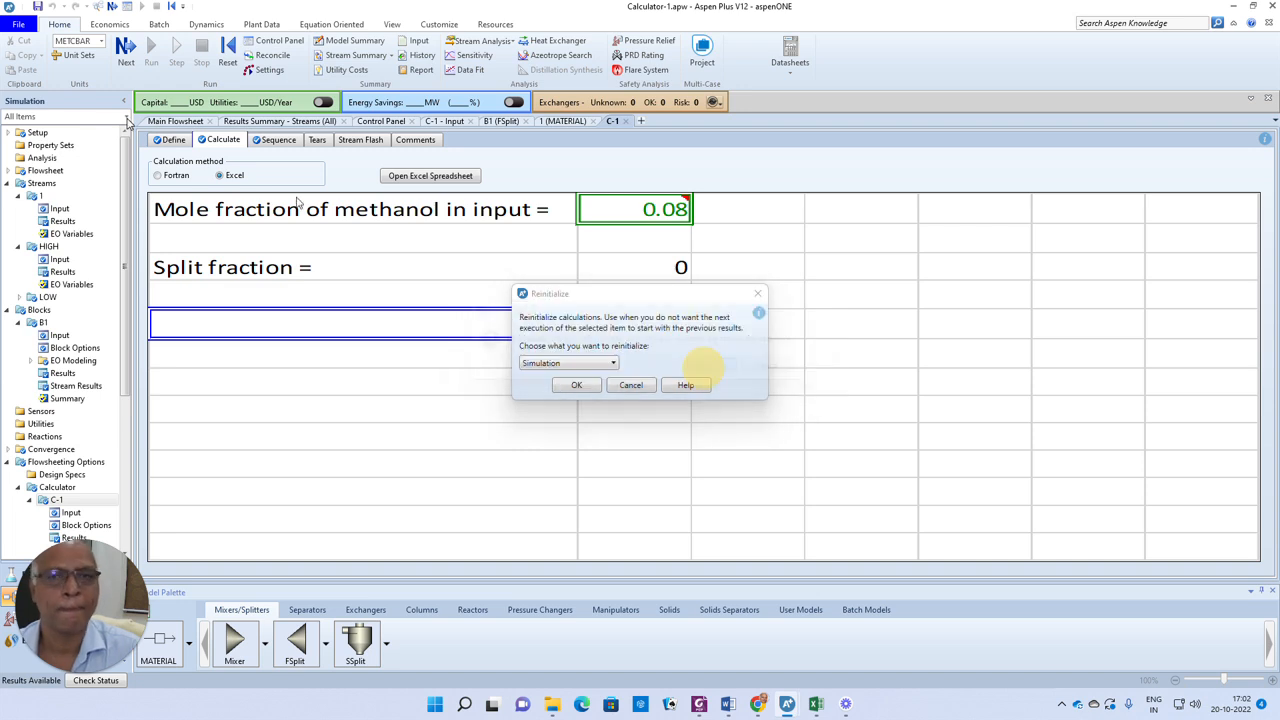
left_click(126, 50)
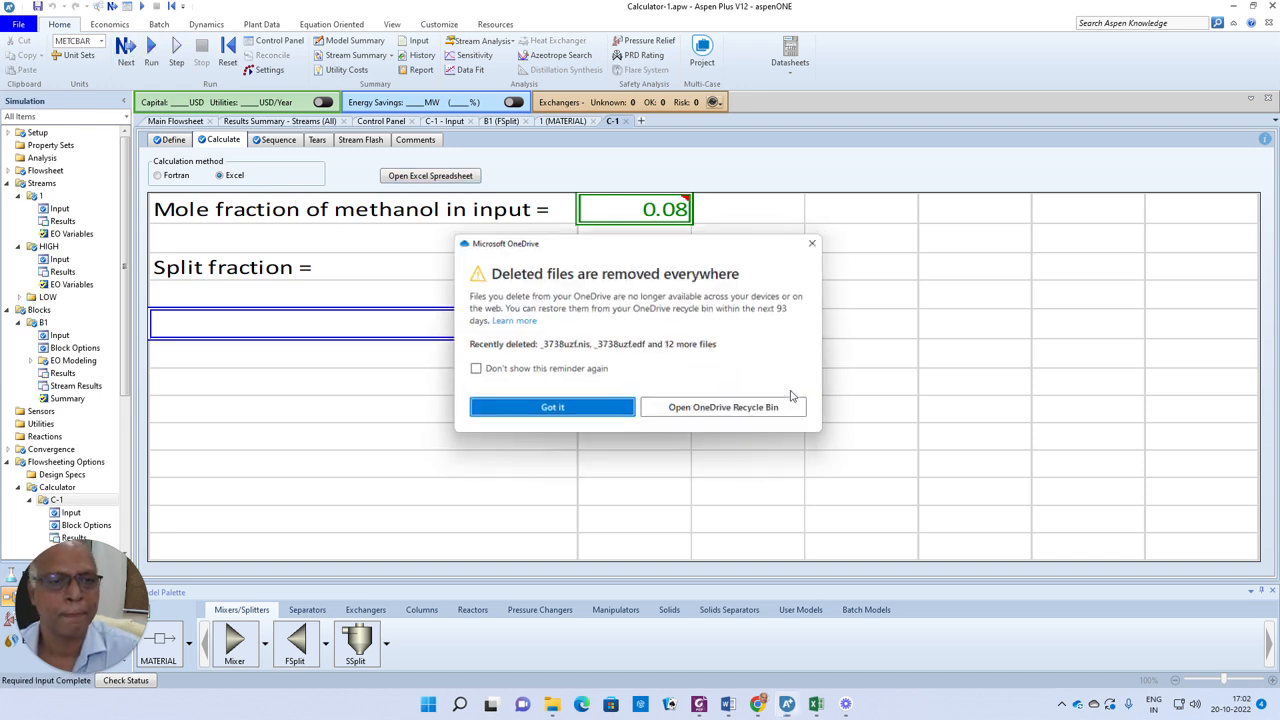
left_click(556, 405)
left_click(704, 372)
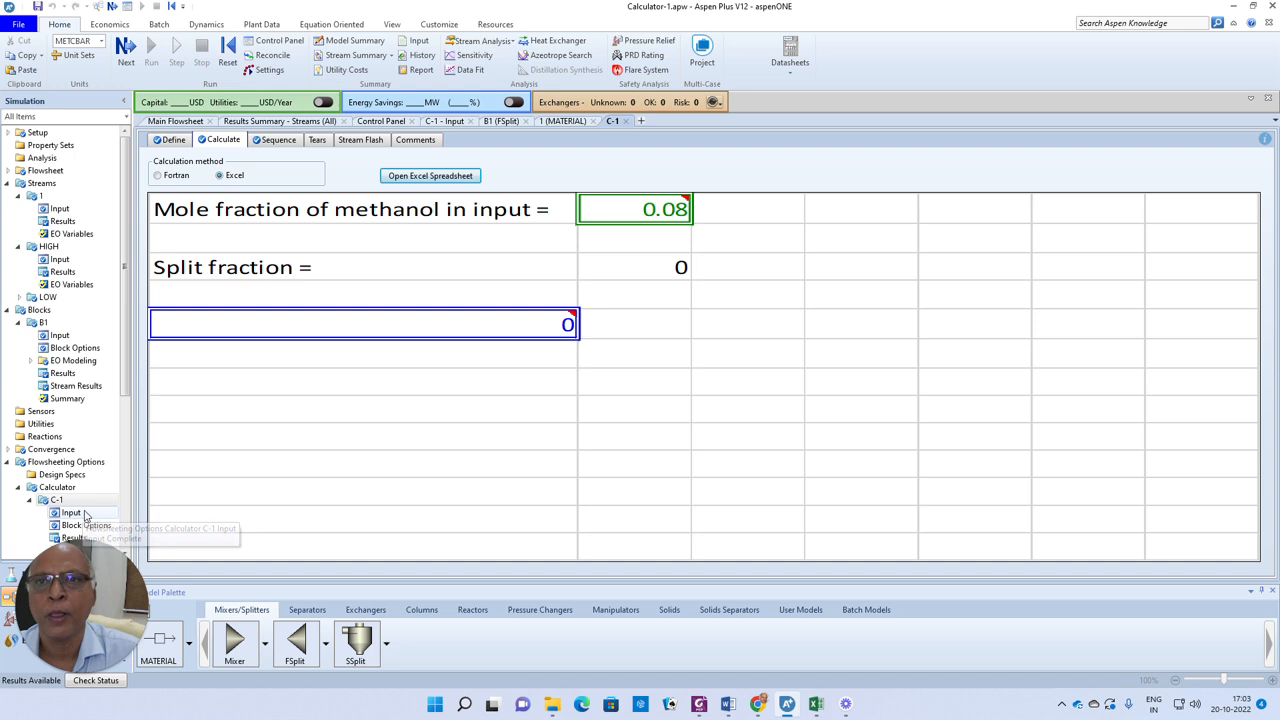
Inspect the stream results summary, then return to the calculator input
left_click(225, 144)
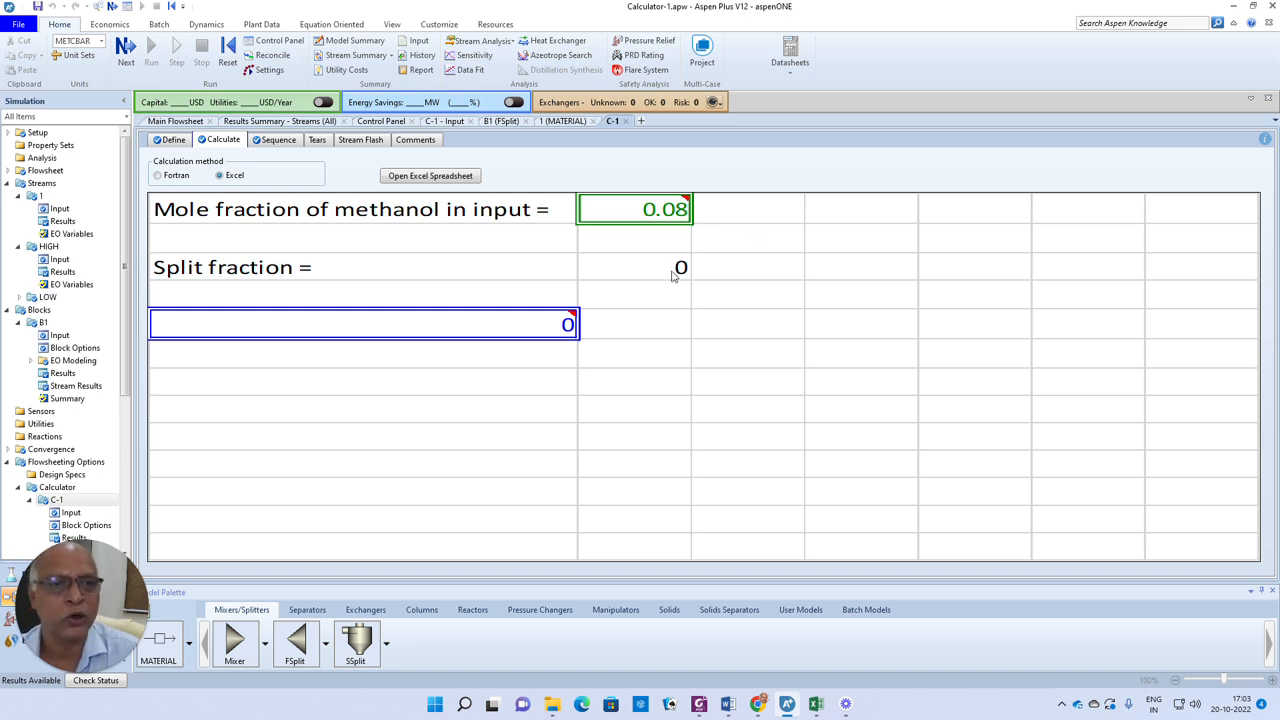
left_click(380, 58)
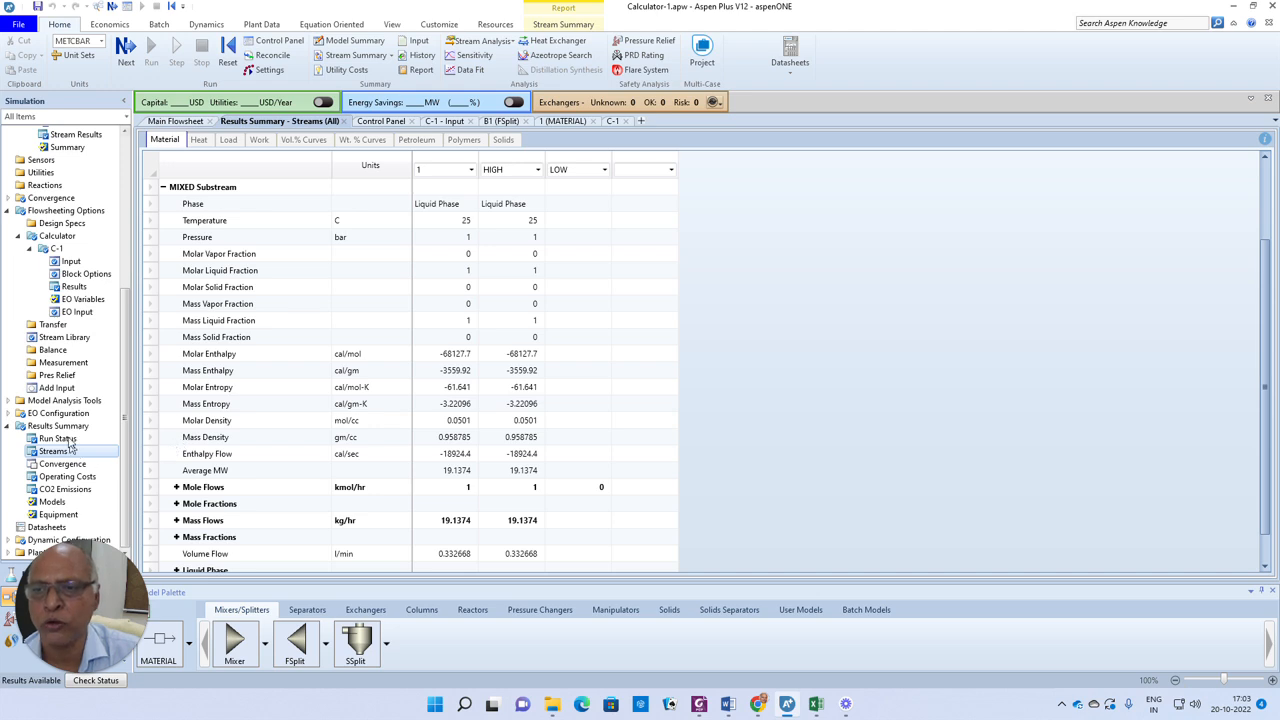
left_click(70, 263)
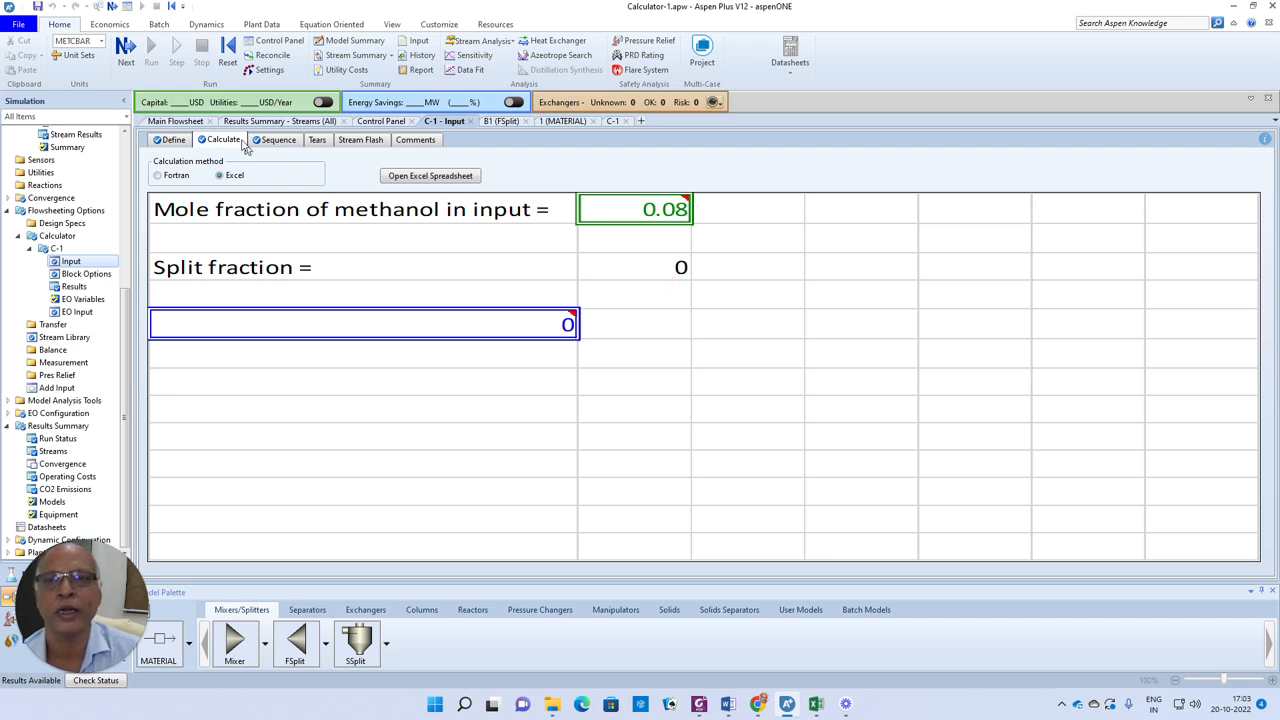
In the calculator's Excel spreadsheet, change cell B3's formula to =IF(B2<0.1,0,1)
left_click(420, 178)
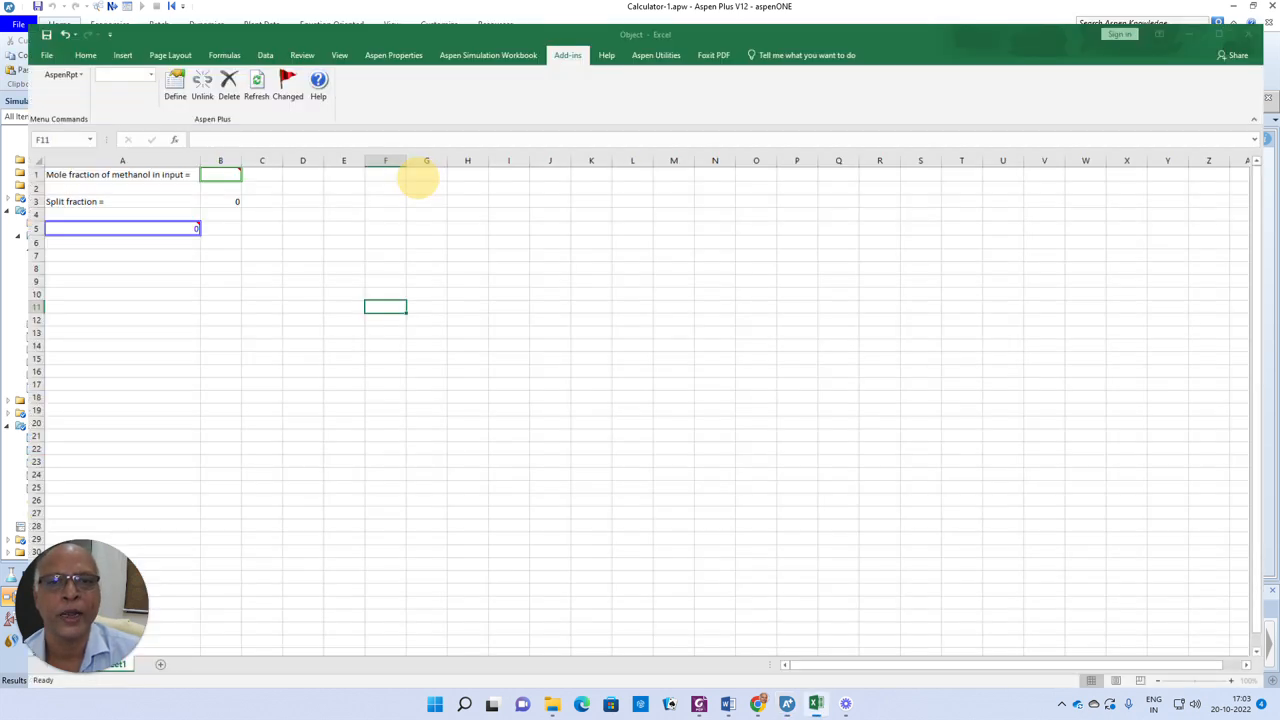
left_click(209, 187)
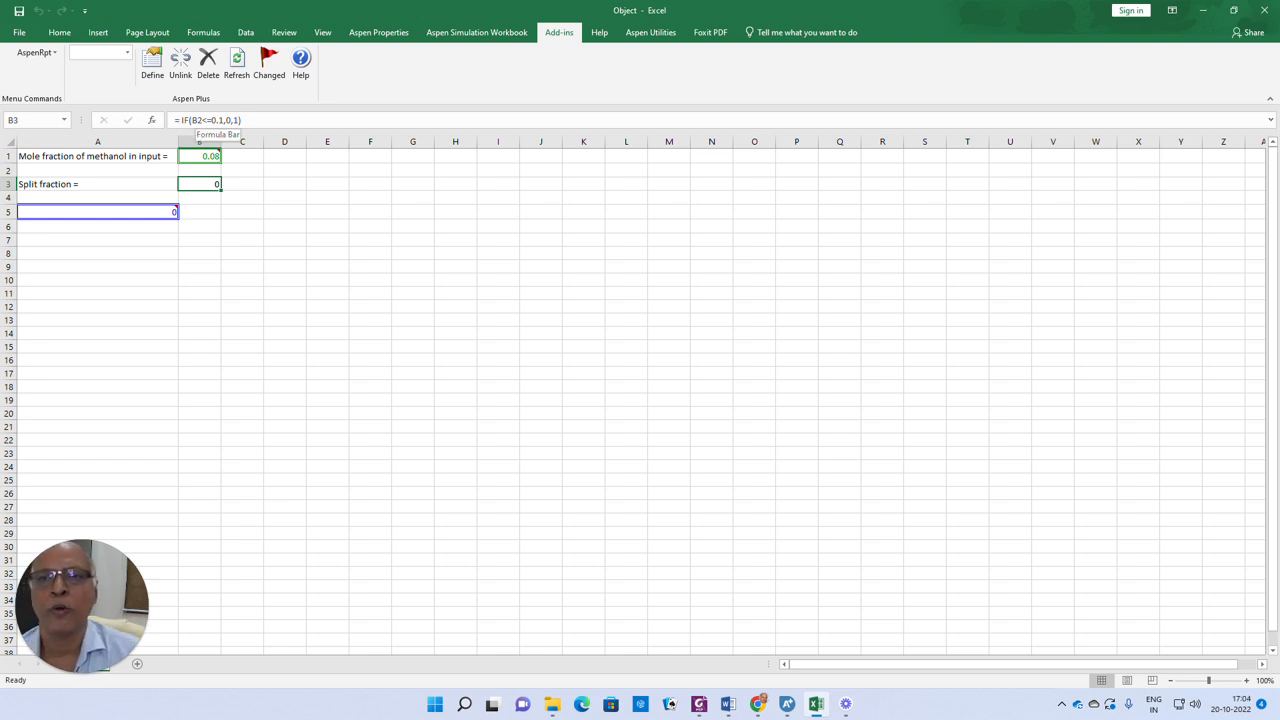
left_click(201, 120)
key("Delete")
key("Delete")
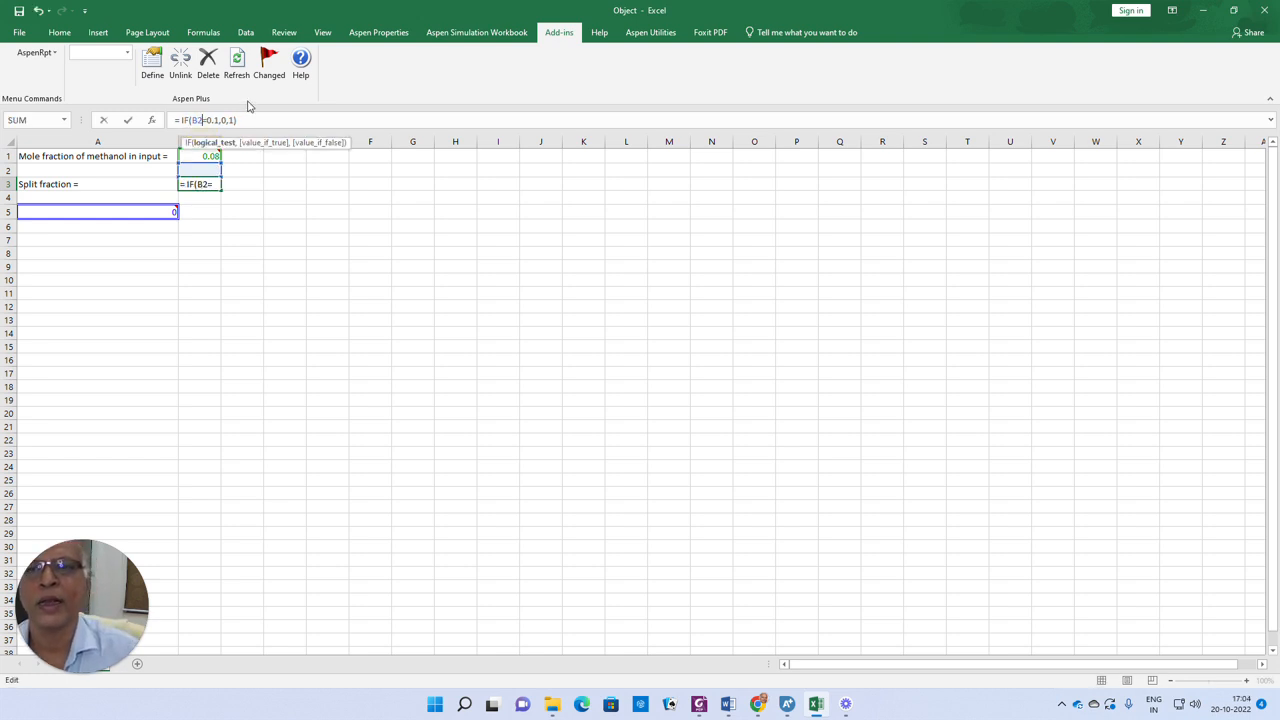
type(">")
key("BackSpace")
type(">")
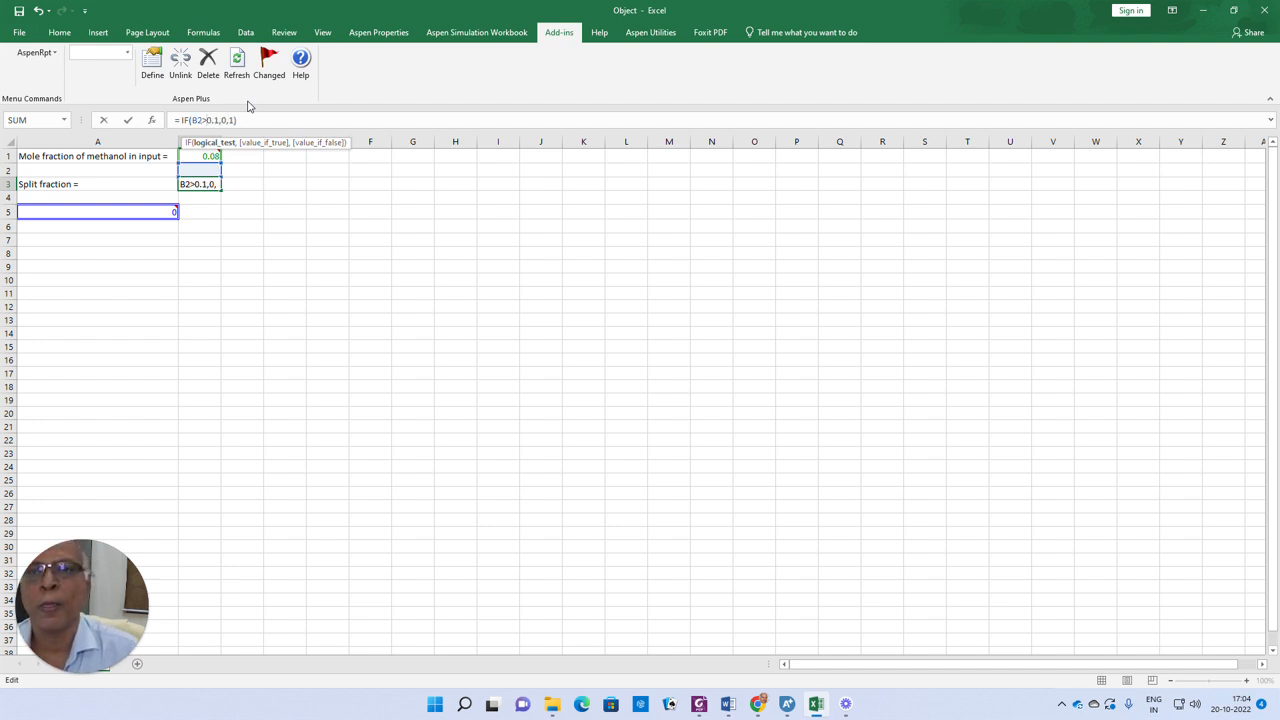
key("BackSpace")
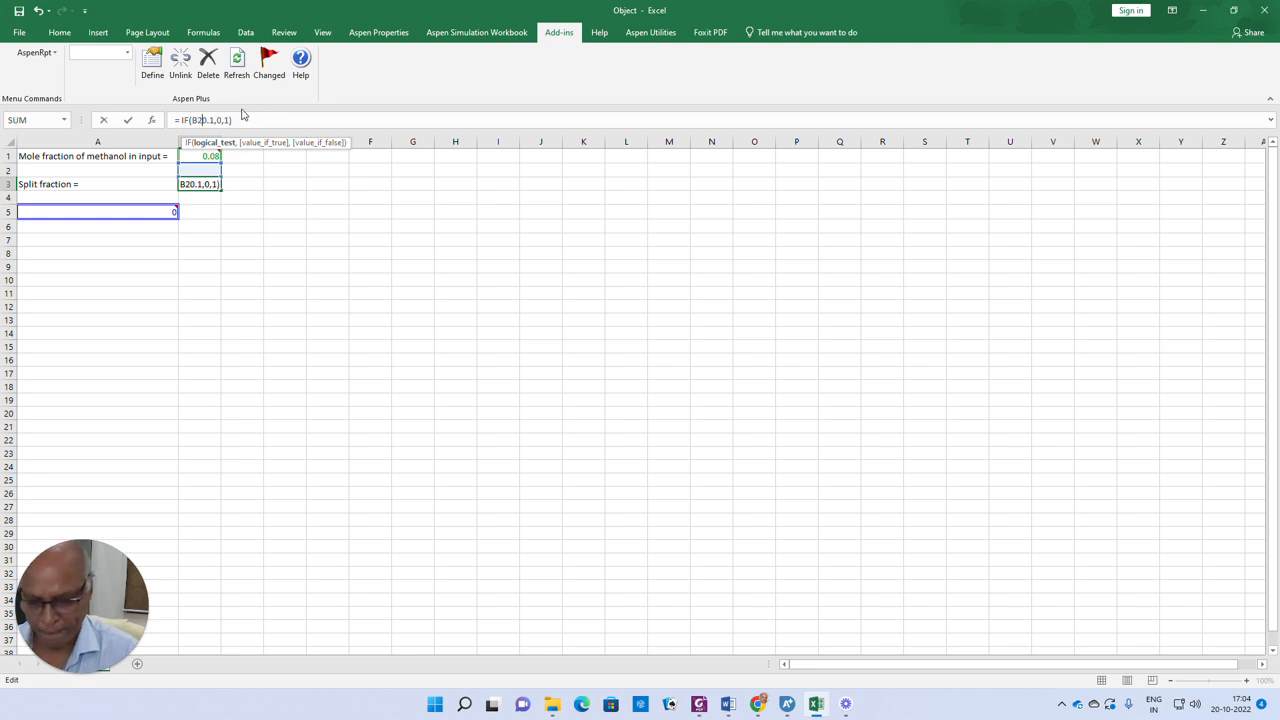
type("<")
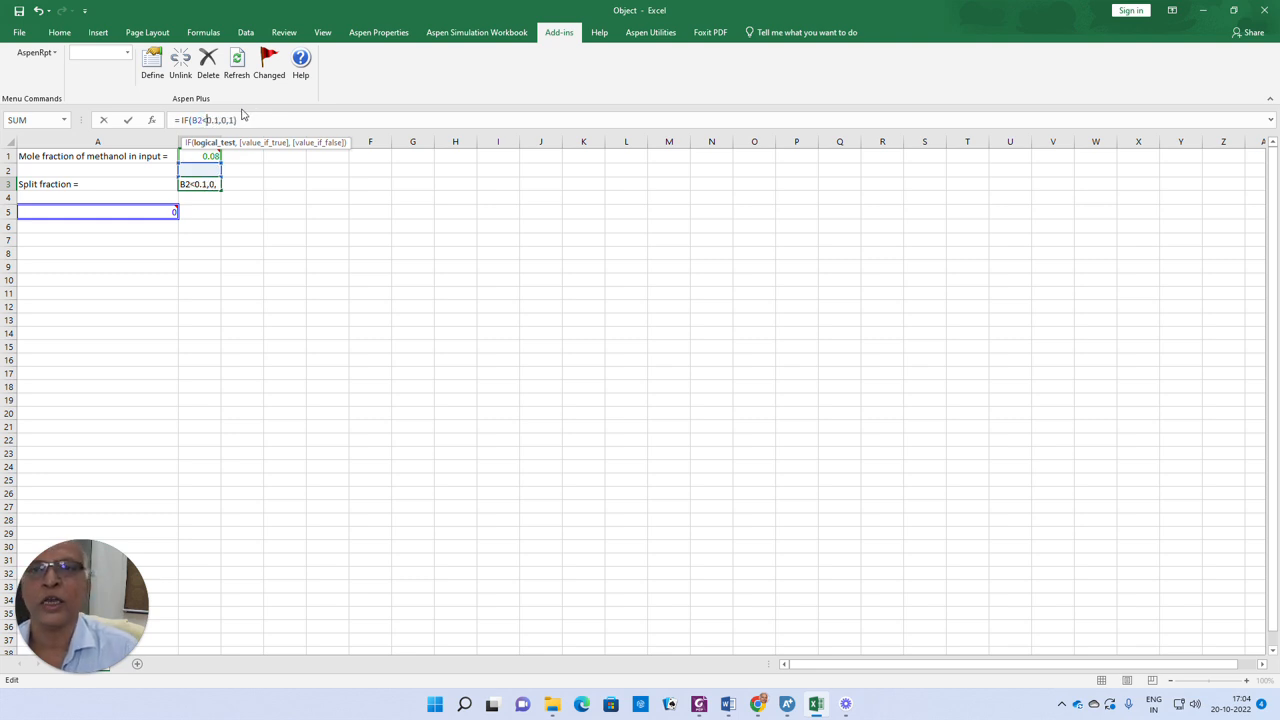
left_click(285, 240)
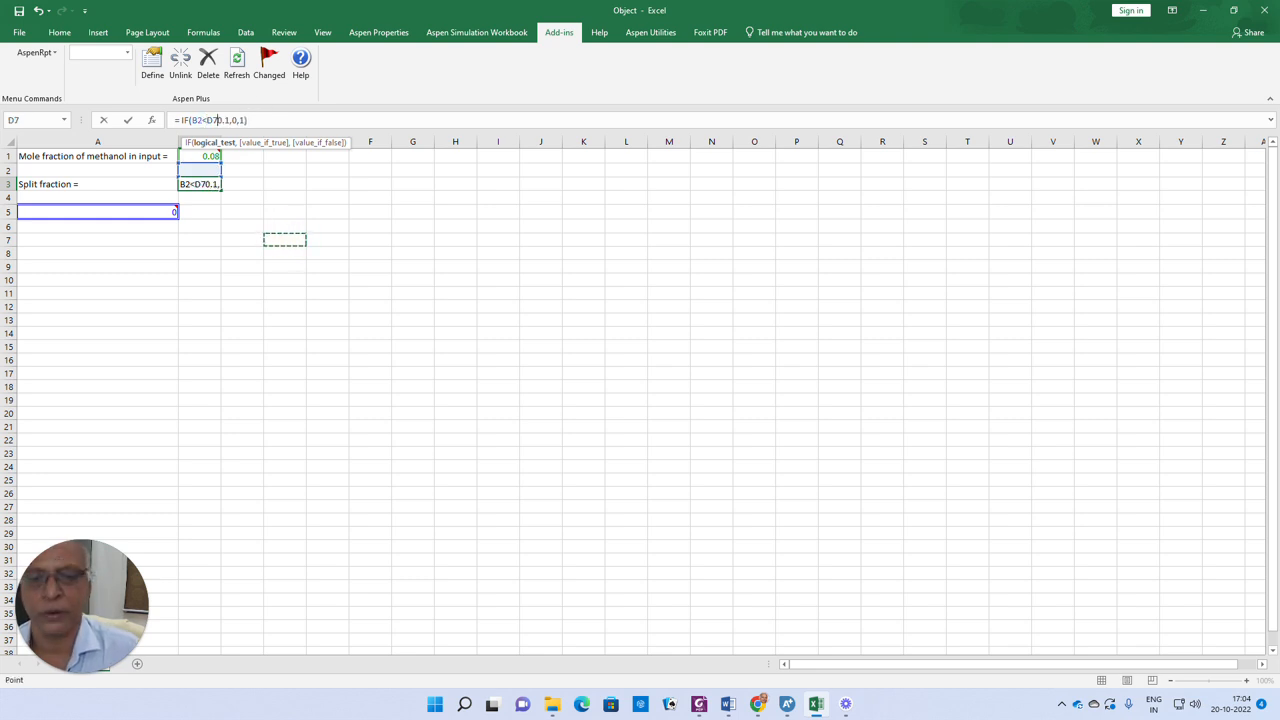
key("BackSpace")
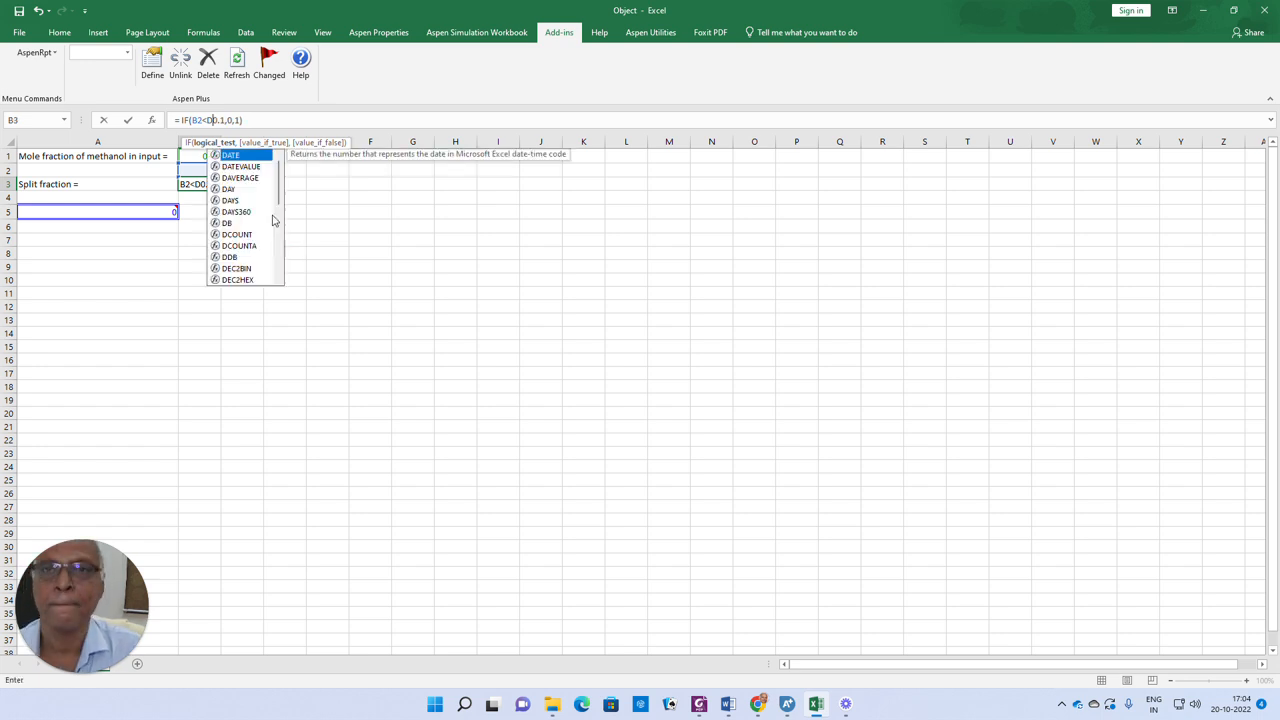
key("BackSpace")
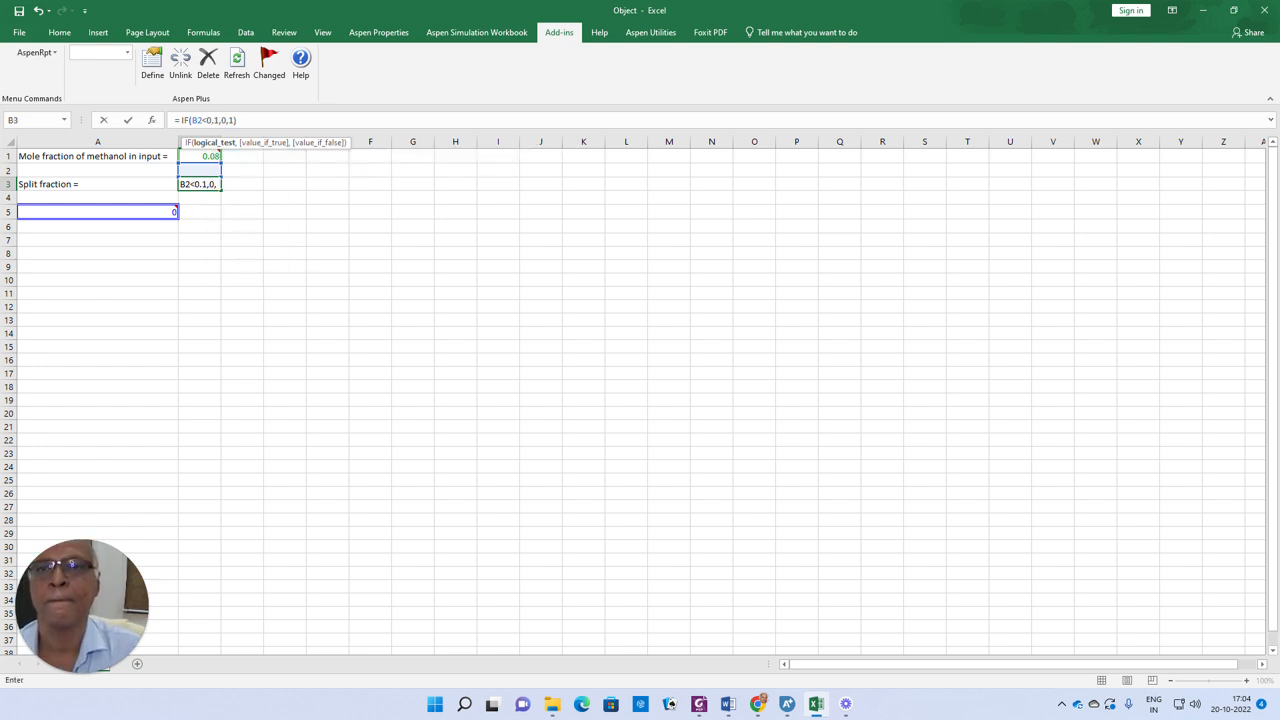
left_click(322, 120)
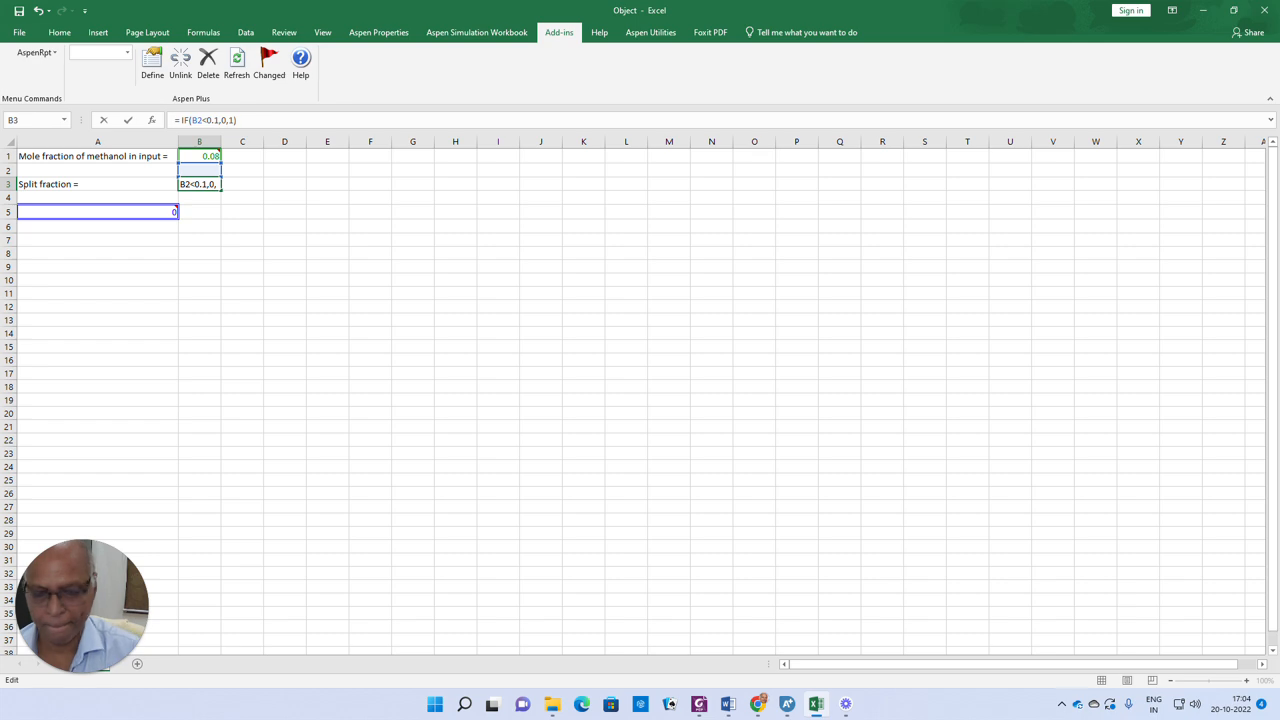
key("Return")
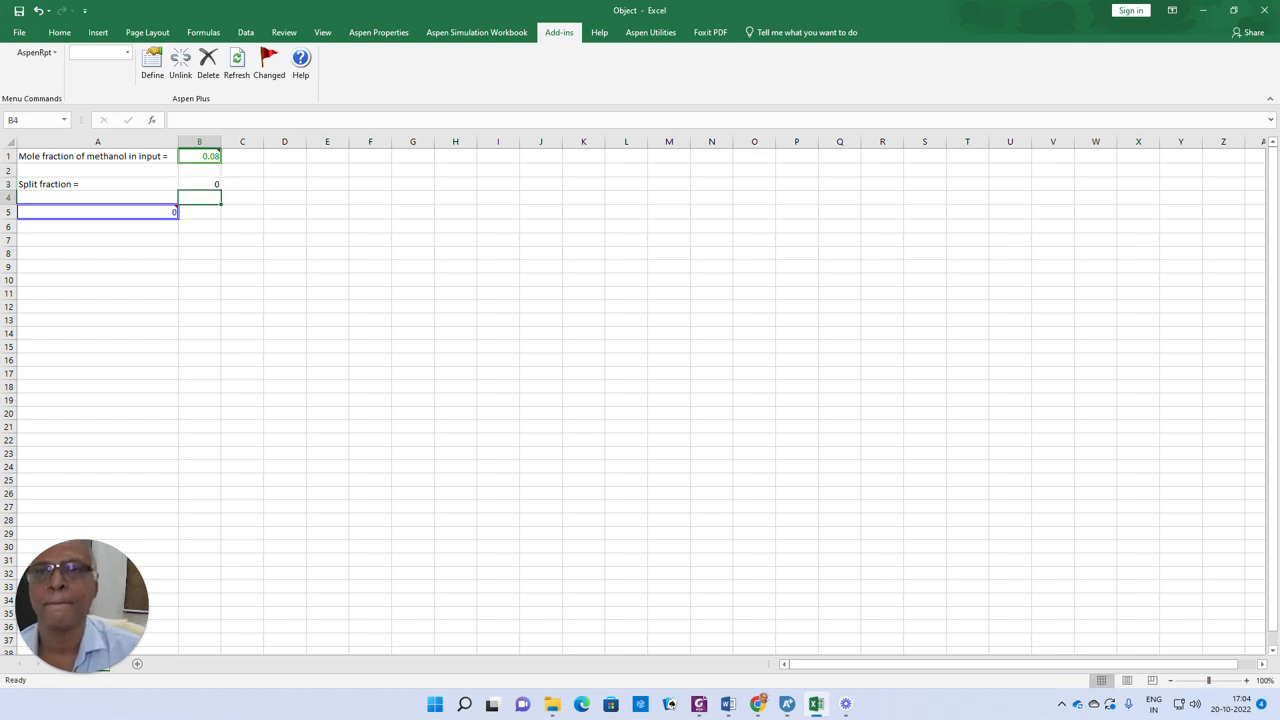
left_click(1200, 14)
left_click(228, 50)
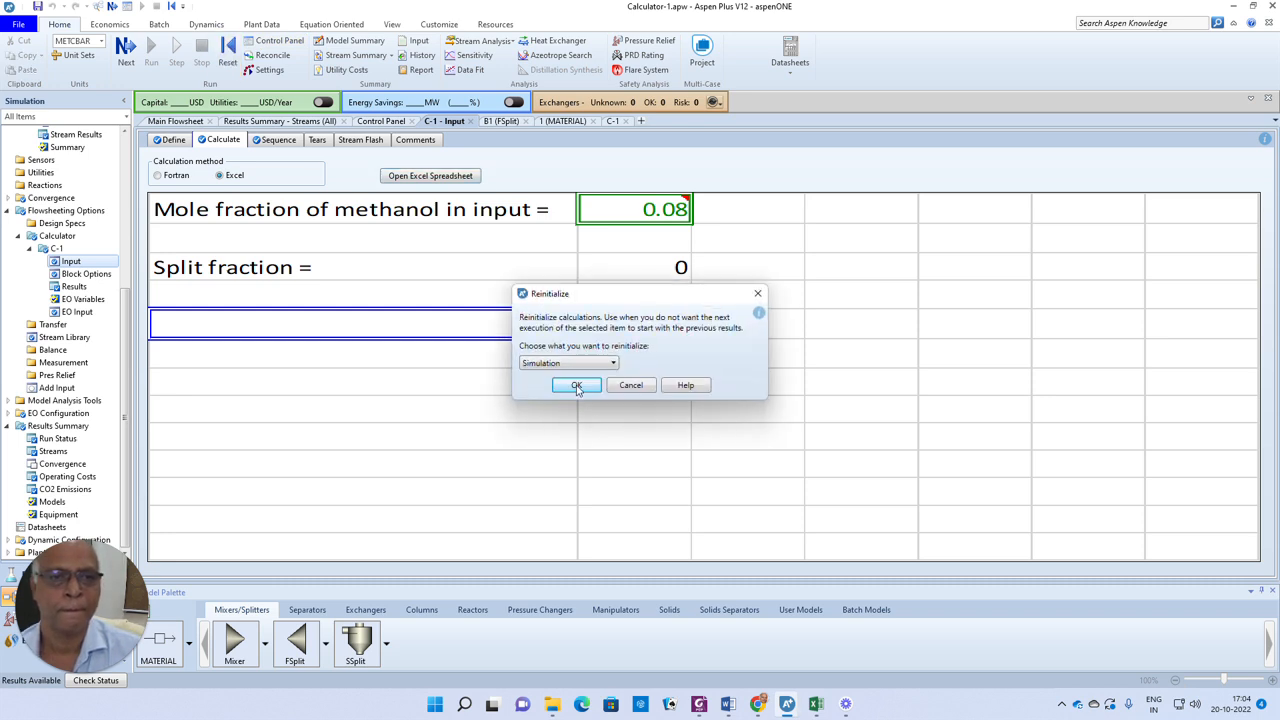
left_click(645, 388)
Reopen the calculator's Excel spreadsheet and change cell B3's formula to =IF(B2<0.1,1,0)
left_click(430, 177)
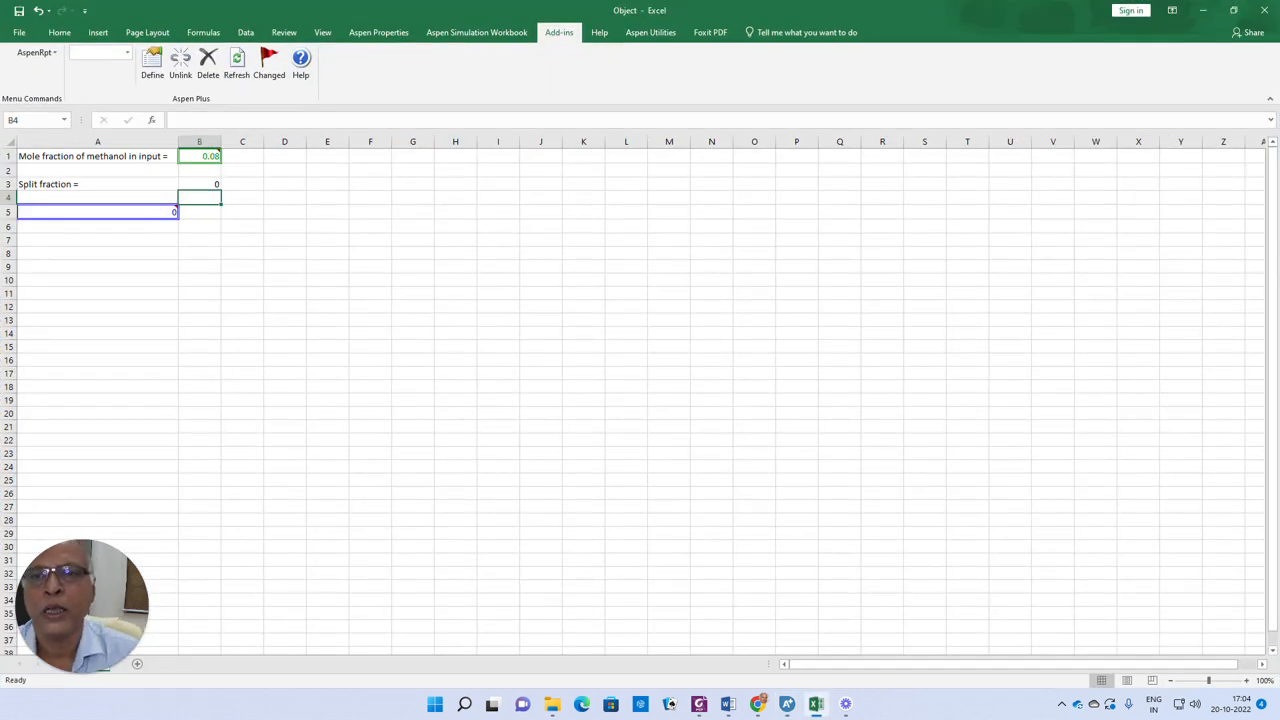
left_click(205, 184)
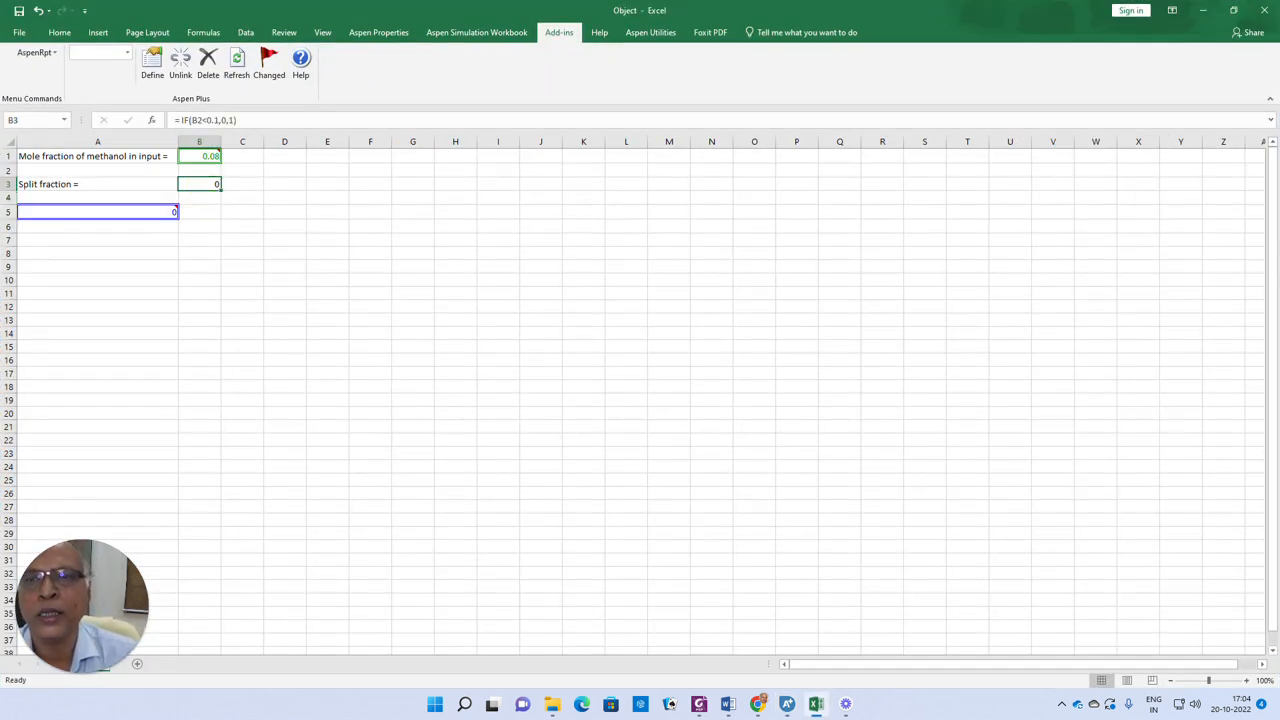
left_click(222, 120)
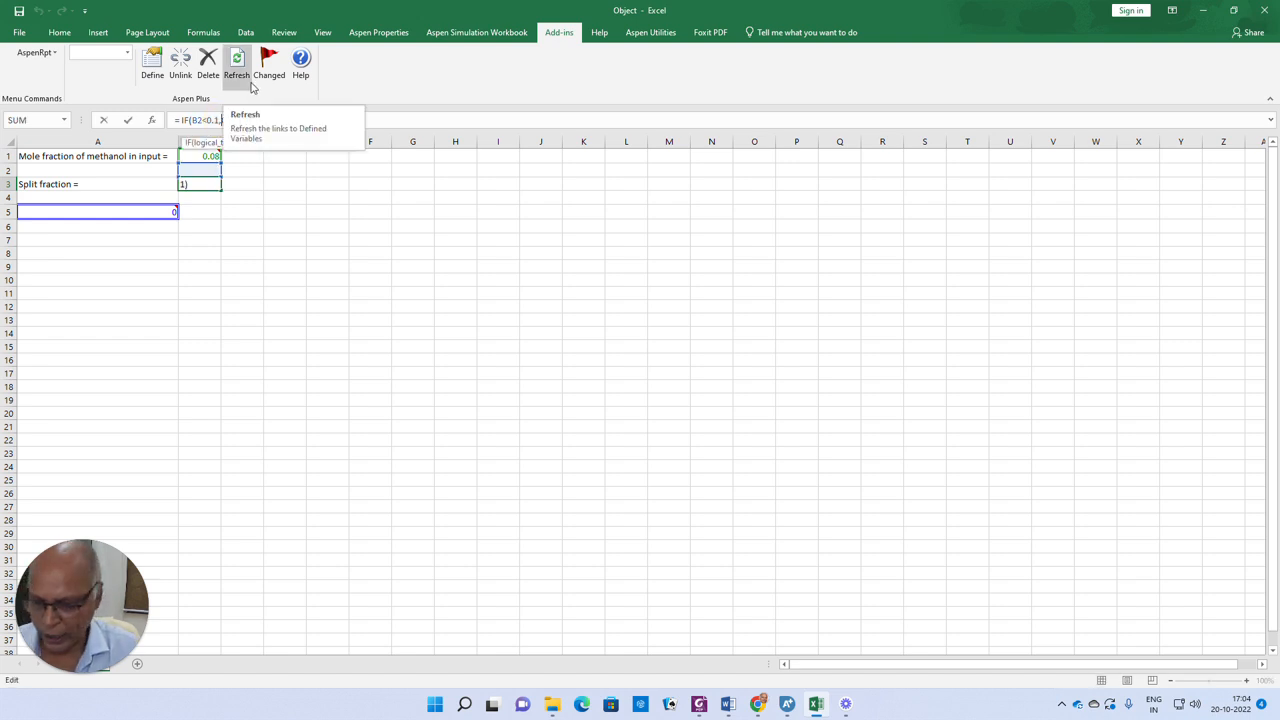
key("Delete")
type("1,1")
key("Right")
key("Delete")
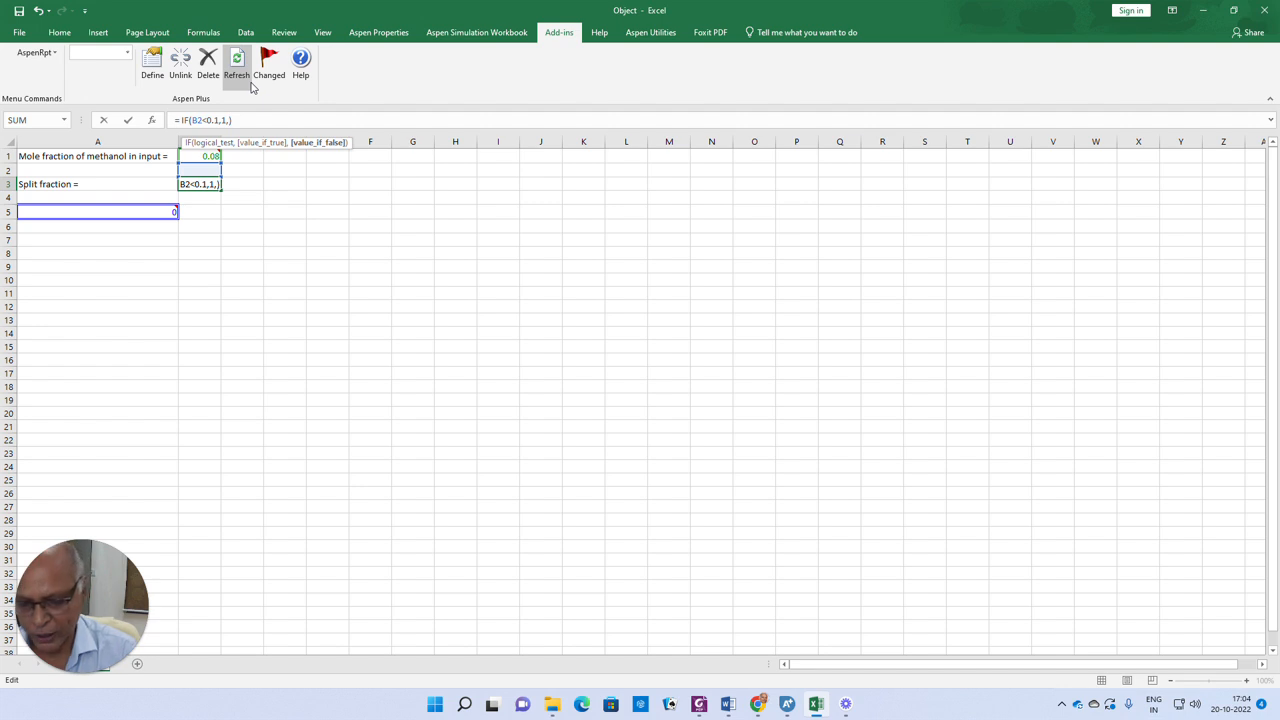
type("0")
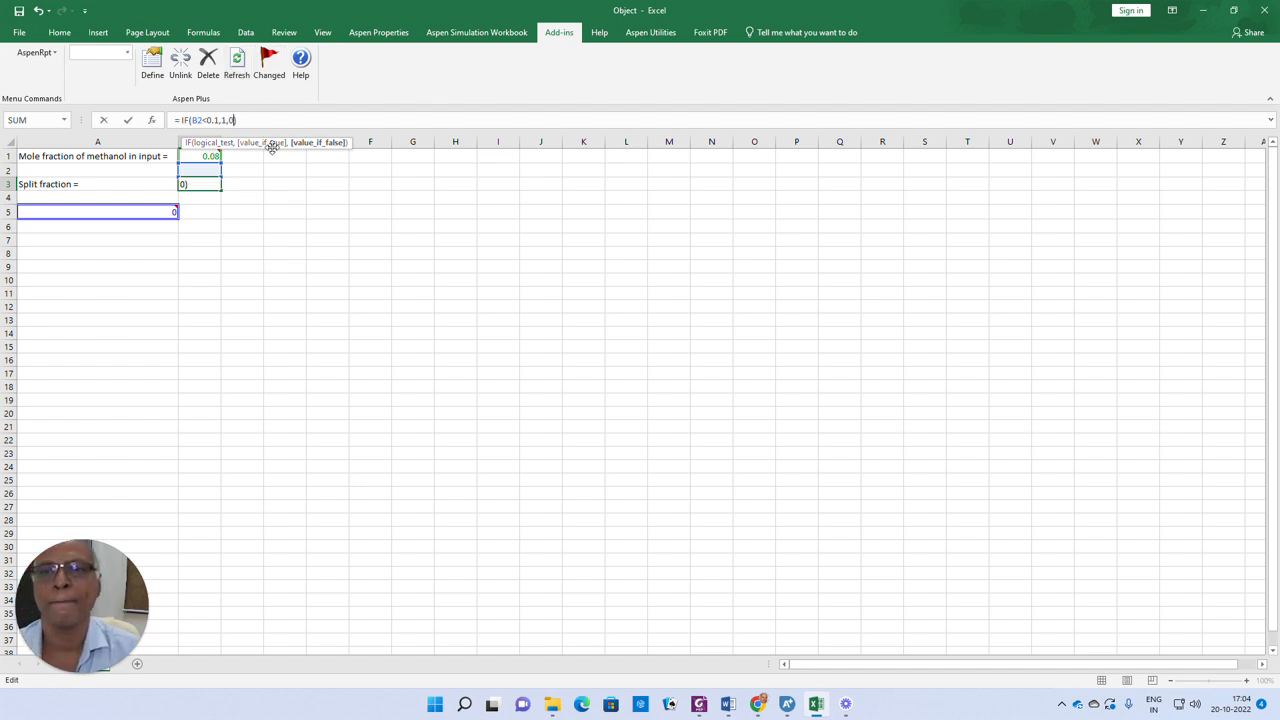
key("Return")
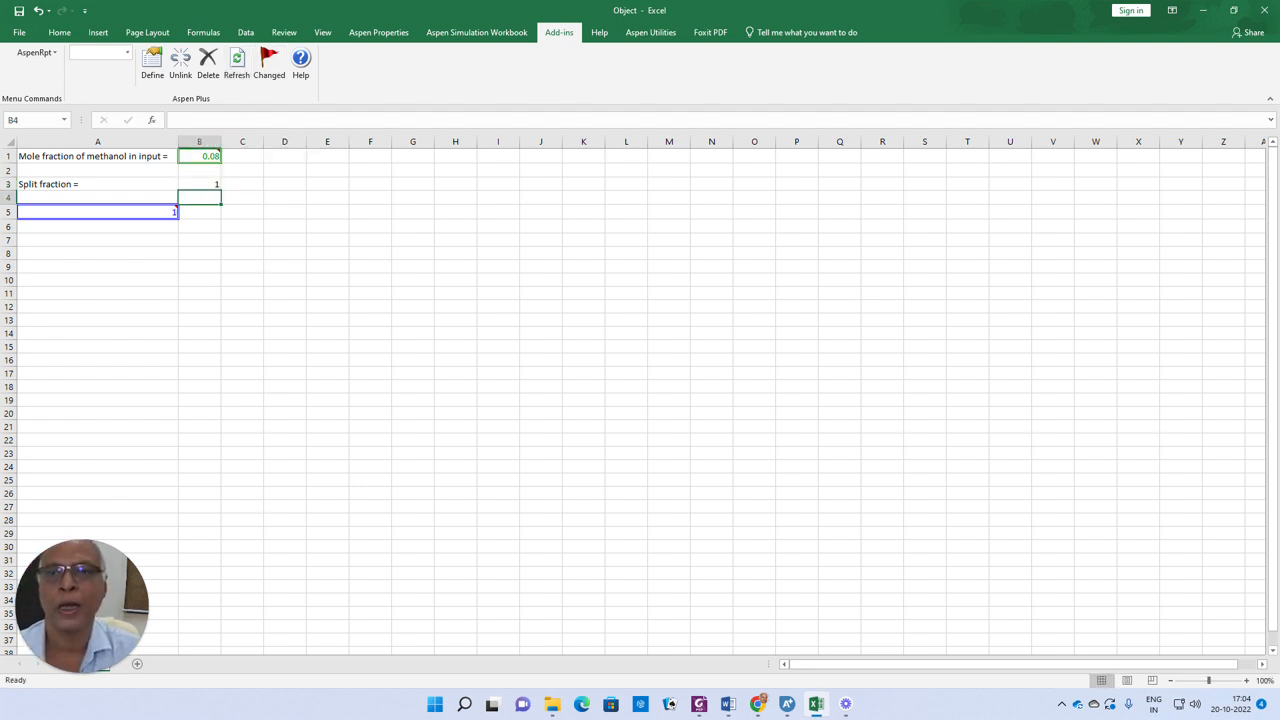
Return to Aspen Plus, reinitialize the simulation and run it again
left_click(1203, 10)
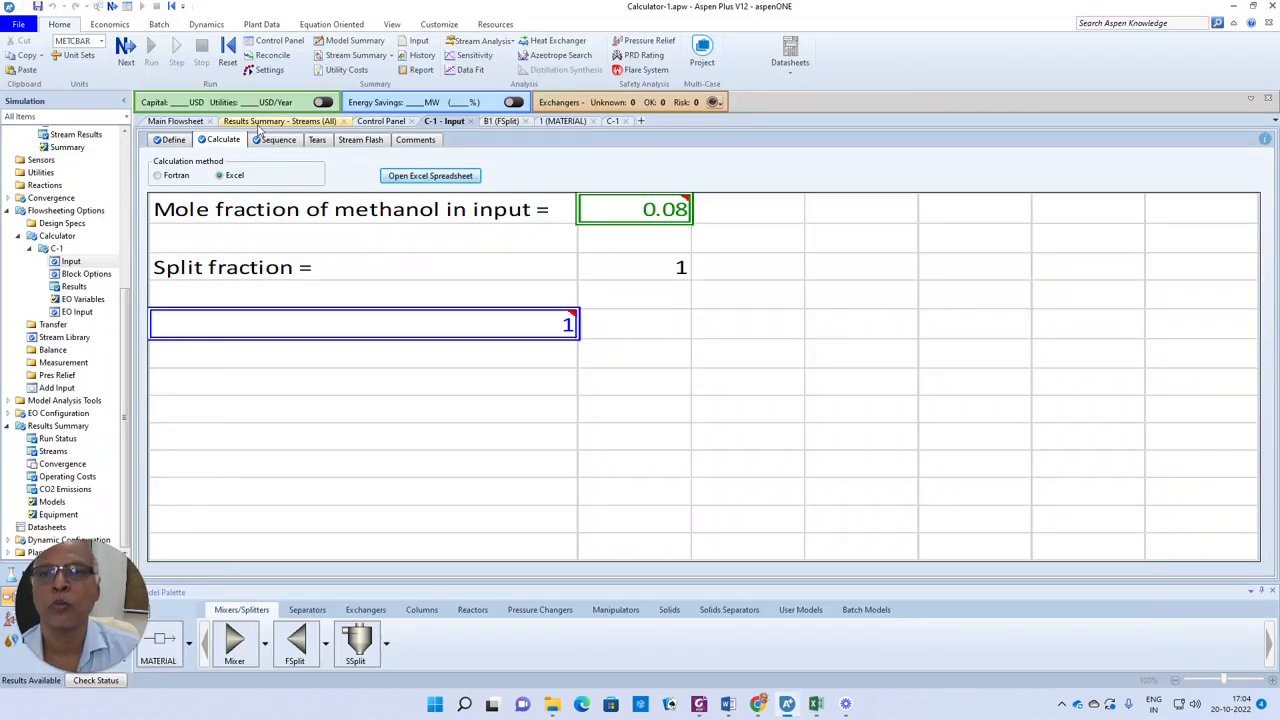
left_click(227, 52)
left_click(578, 385)
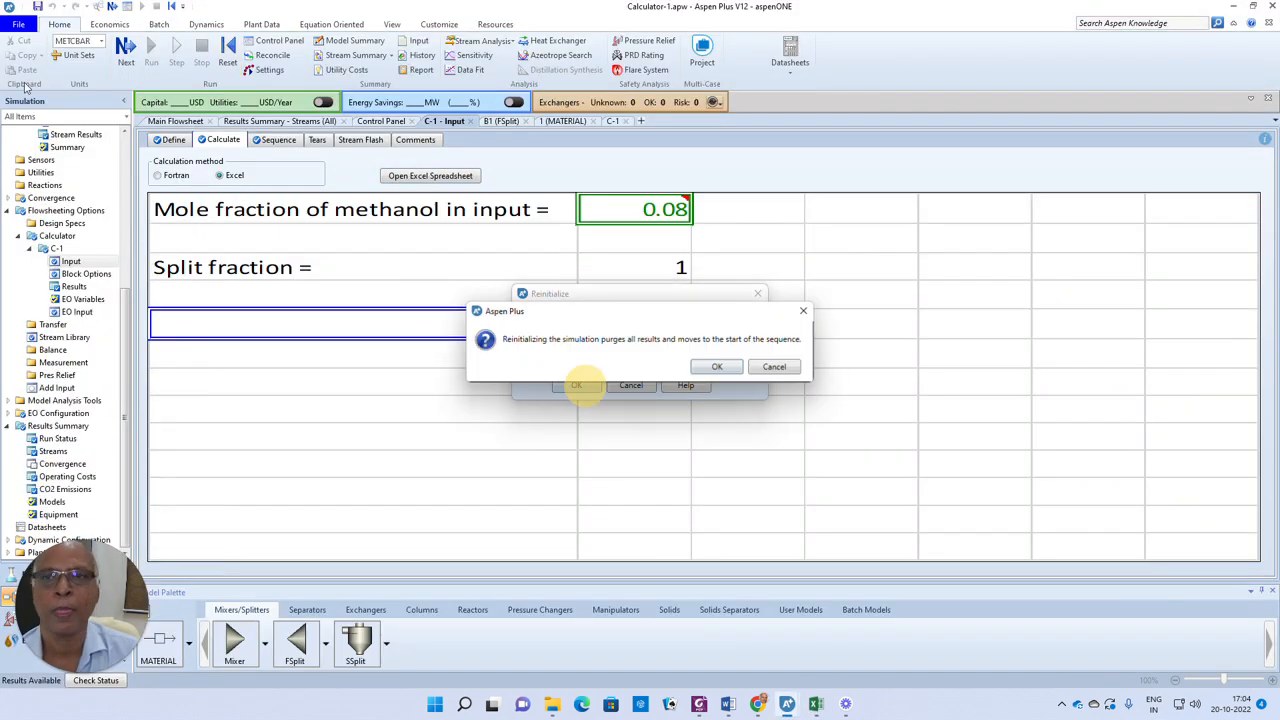
left_click(728, 370)
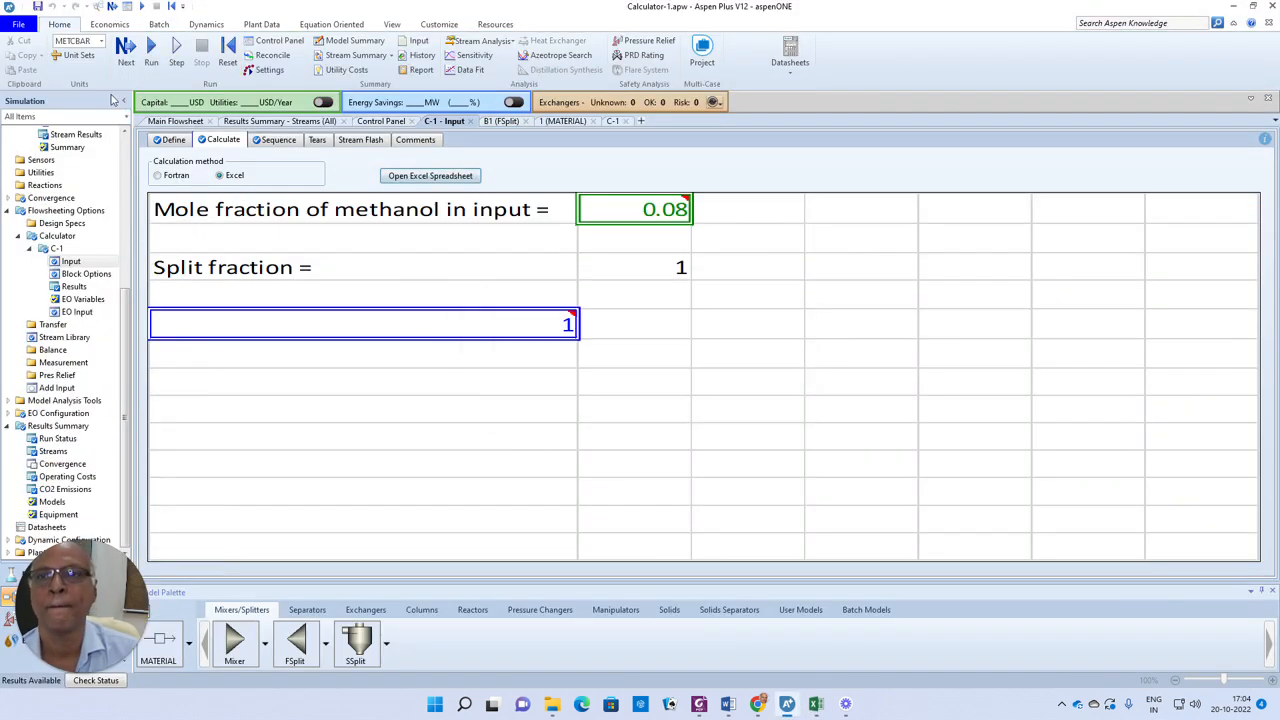
left_click(126, 50)
left_click(718, 377)
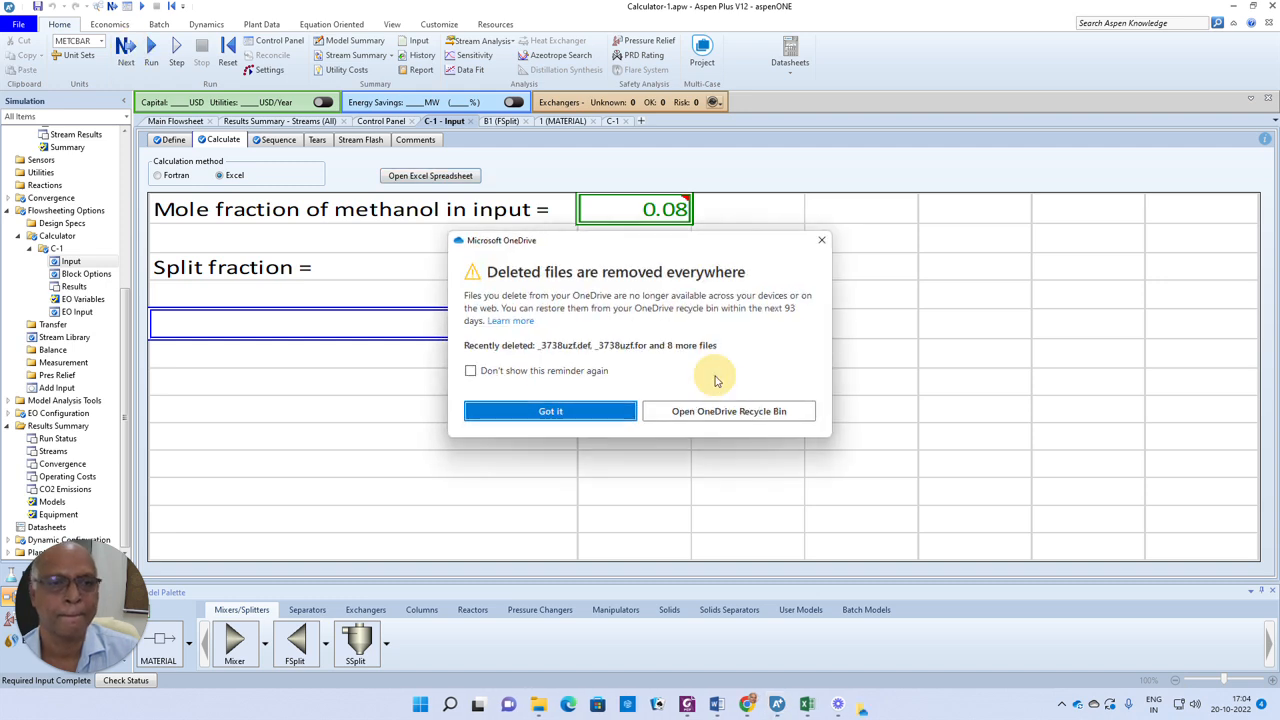
left_click(550, 411)
left_click(720, 376)
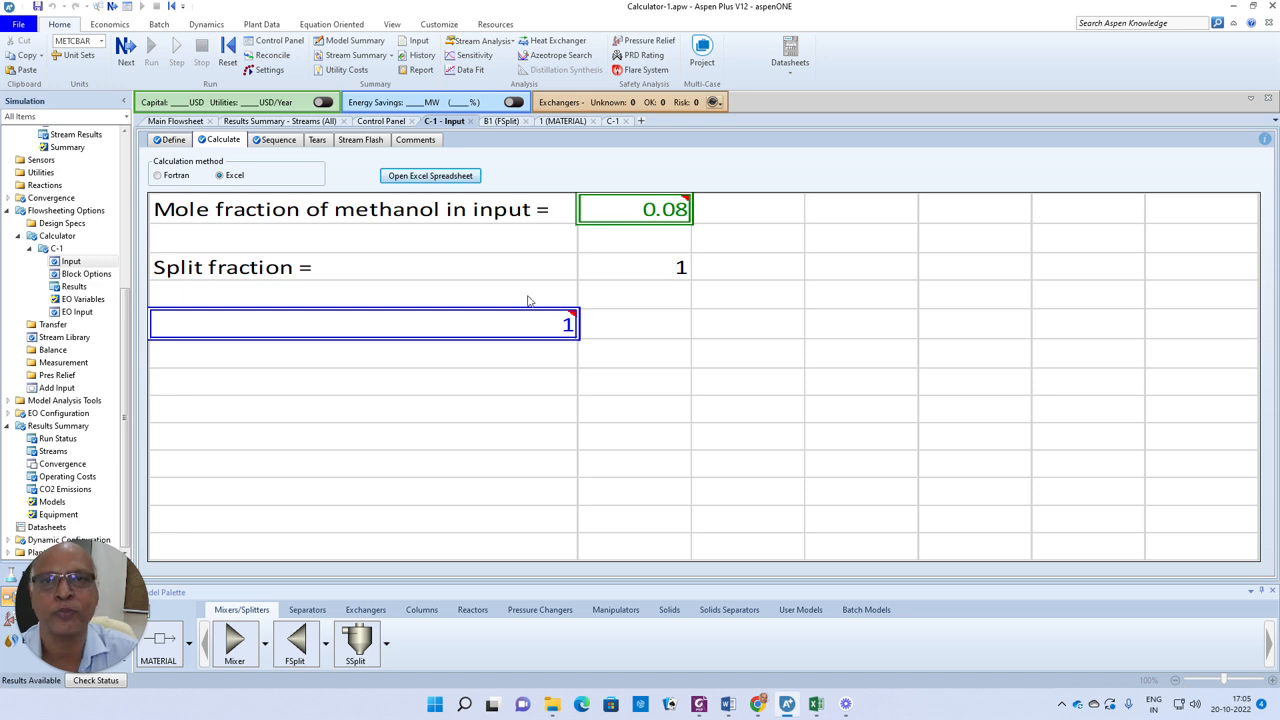
Inspect the stream results summary
left_click(365, 57)
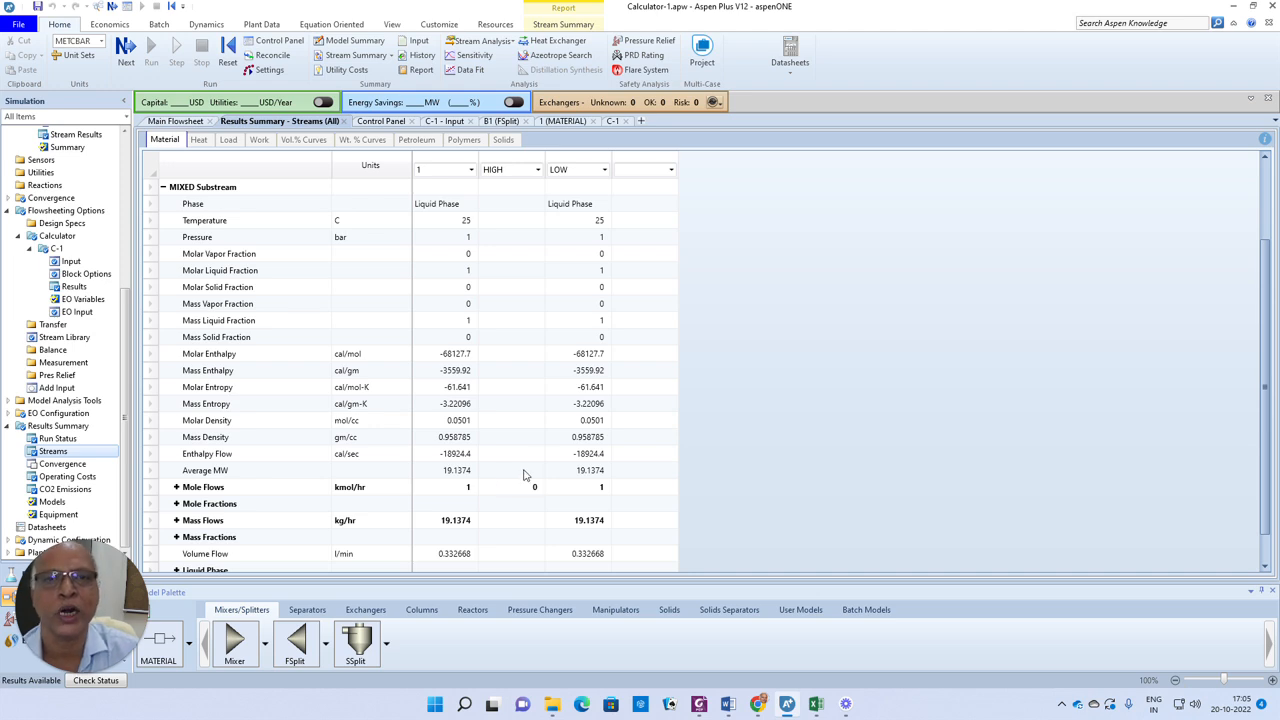
left_click(172, 121)
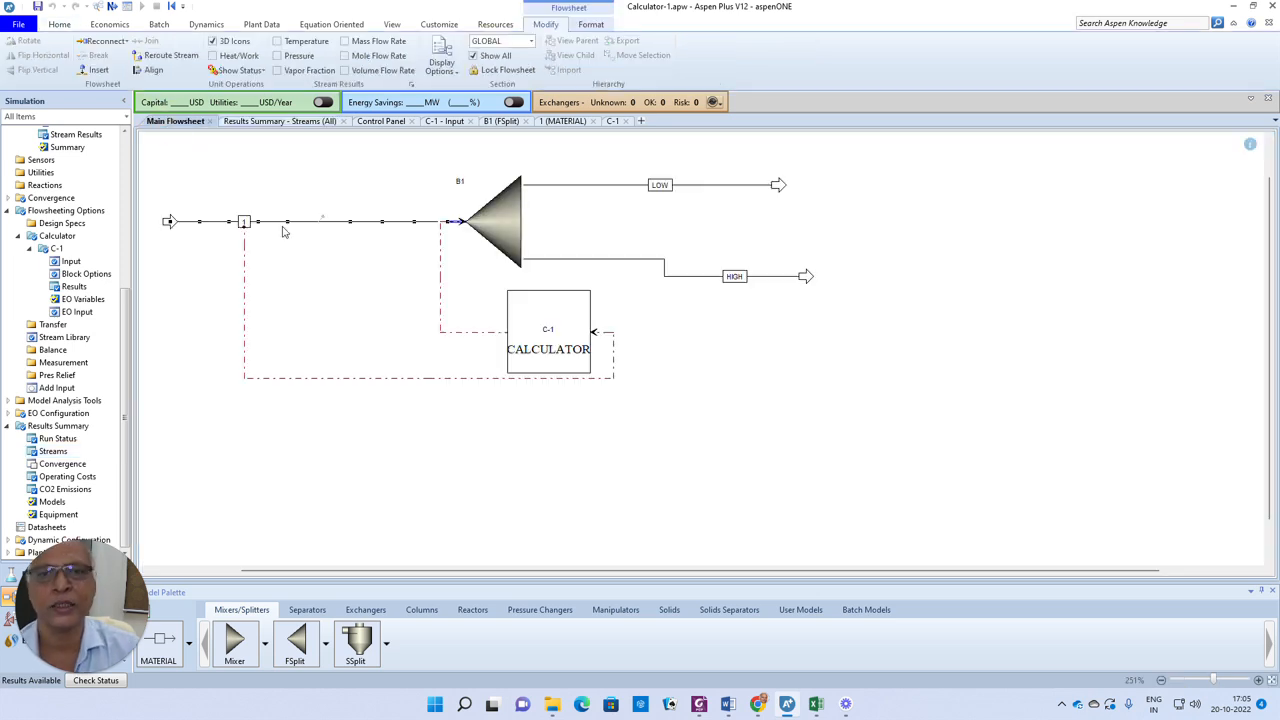
Open the feed stream's input and set its methanol mole fraction to 0.12 and water to 0.88
left_click(337, 172)
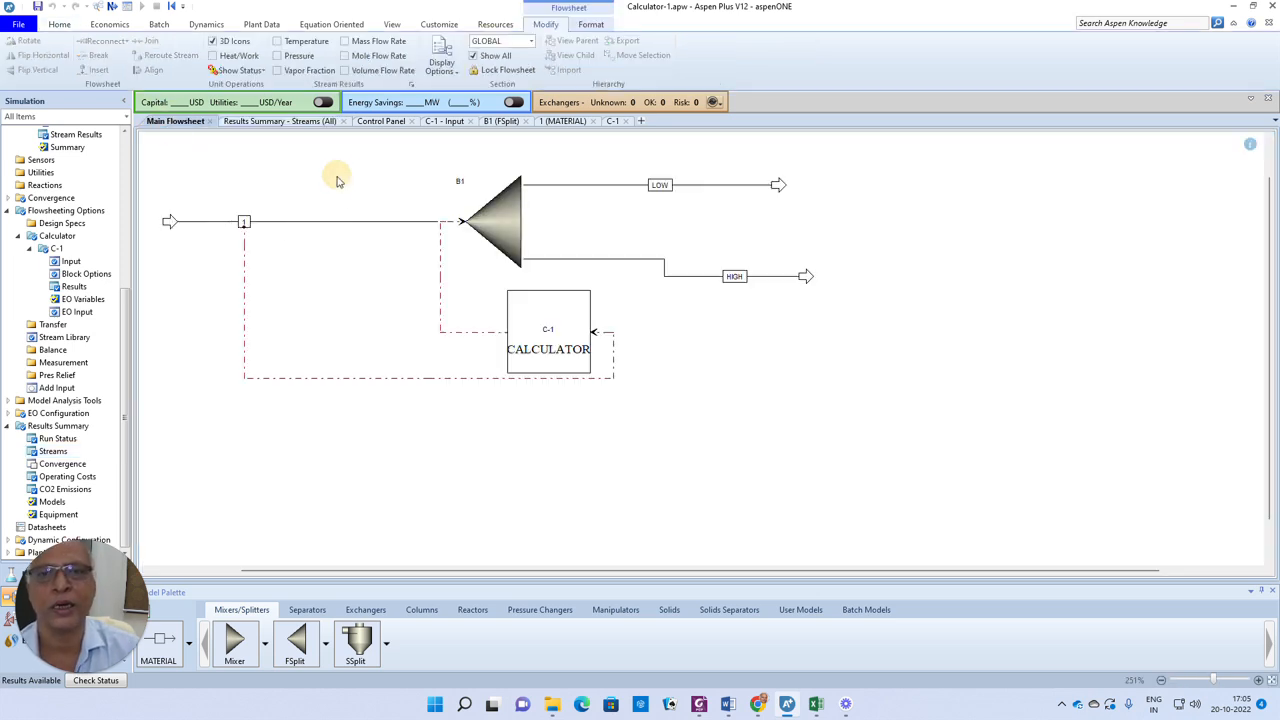
double_click(340, 228)
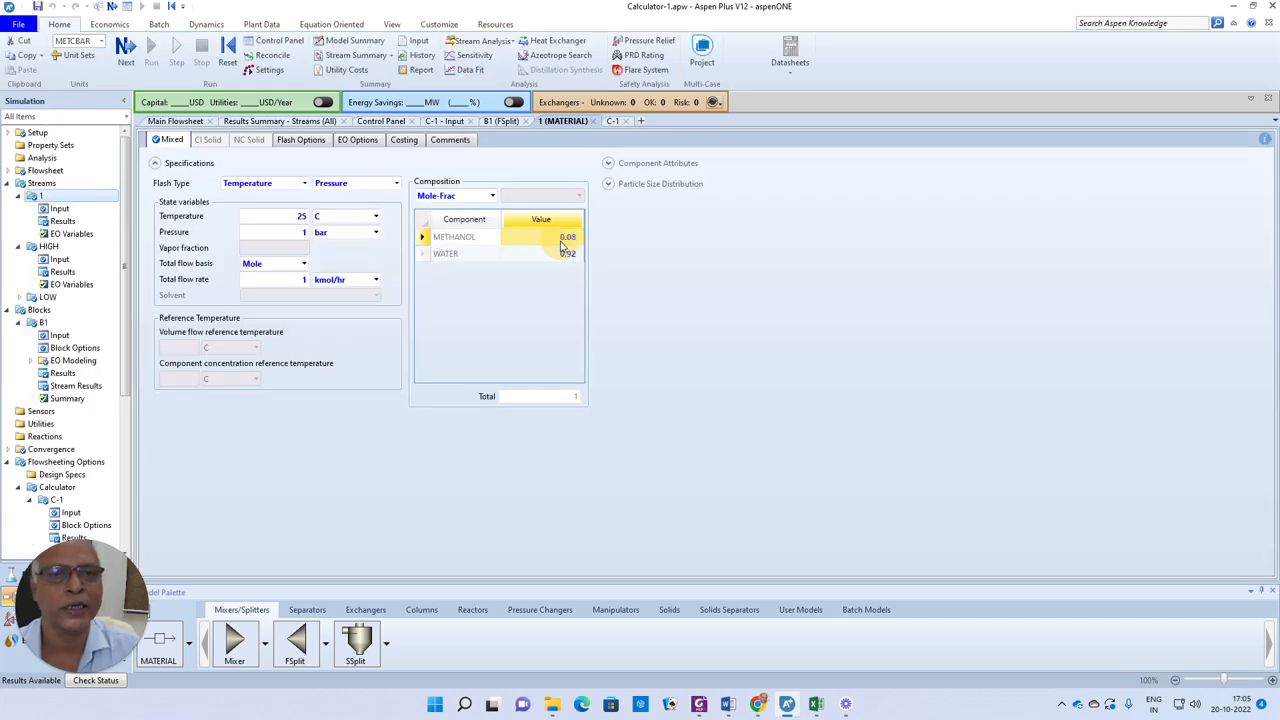
type("0")
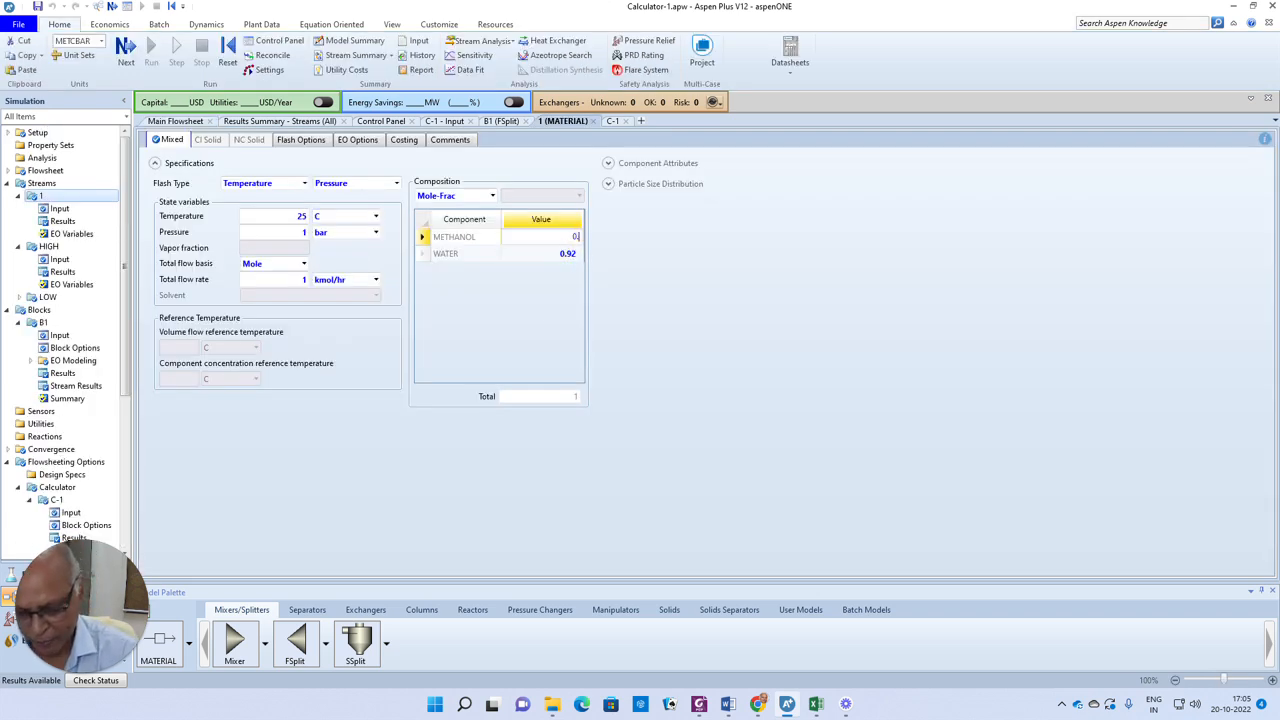
type(".12")
left_click(560, 256)
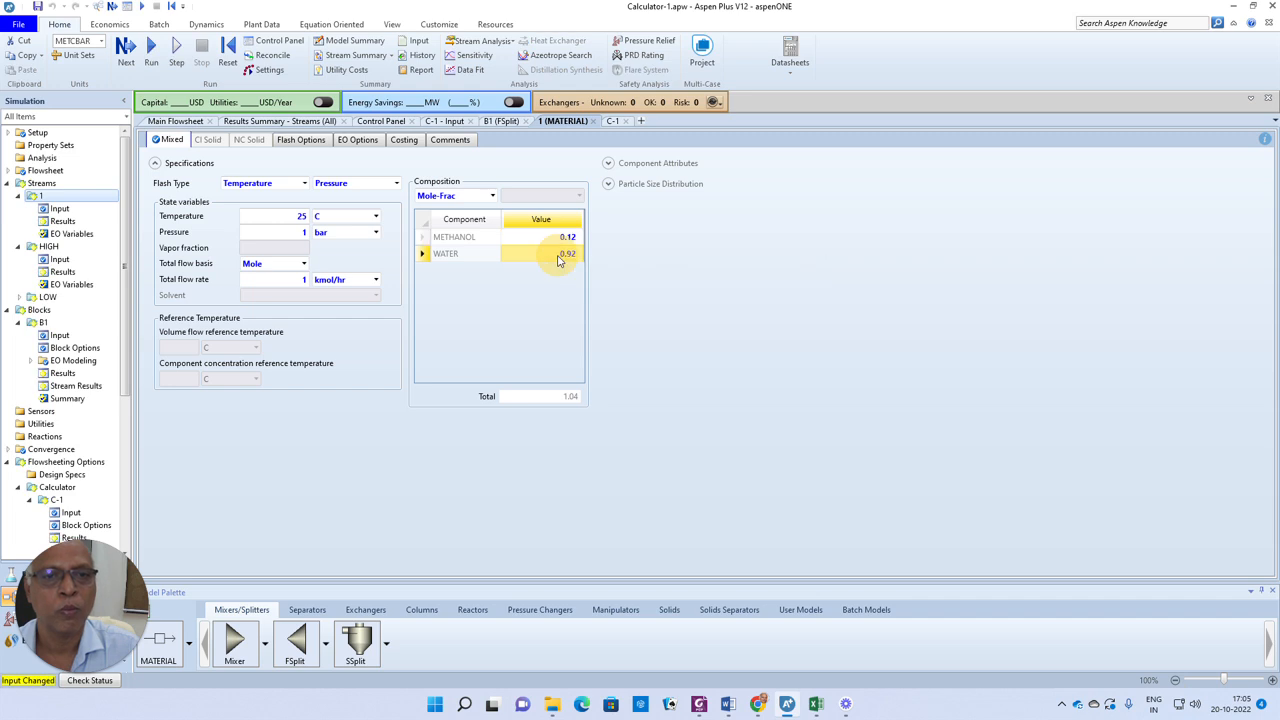
type("0.88")
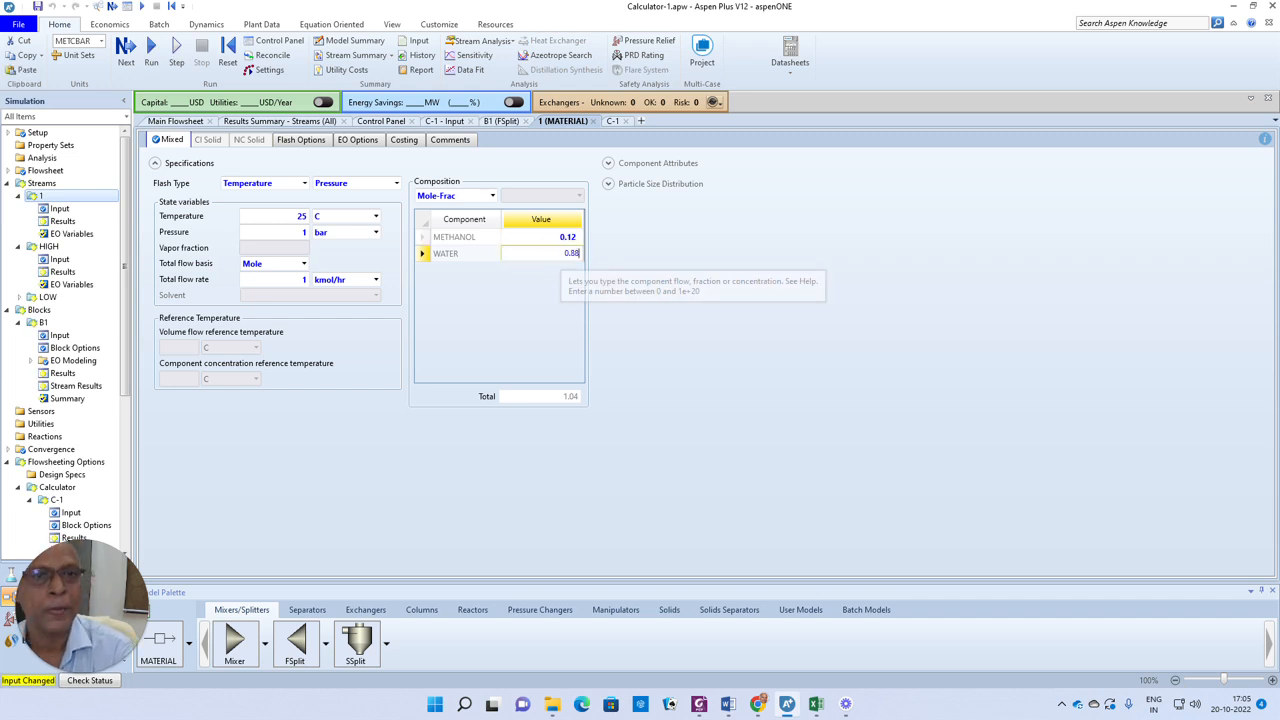
left_click(614, 283)
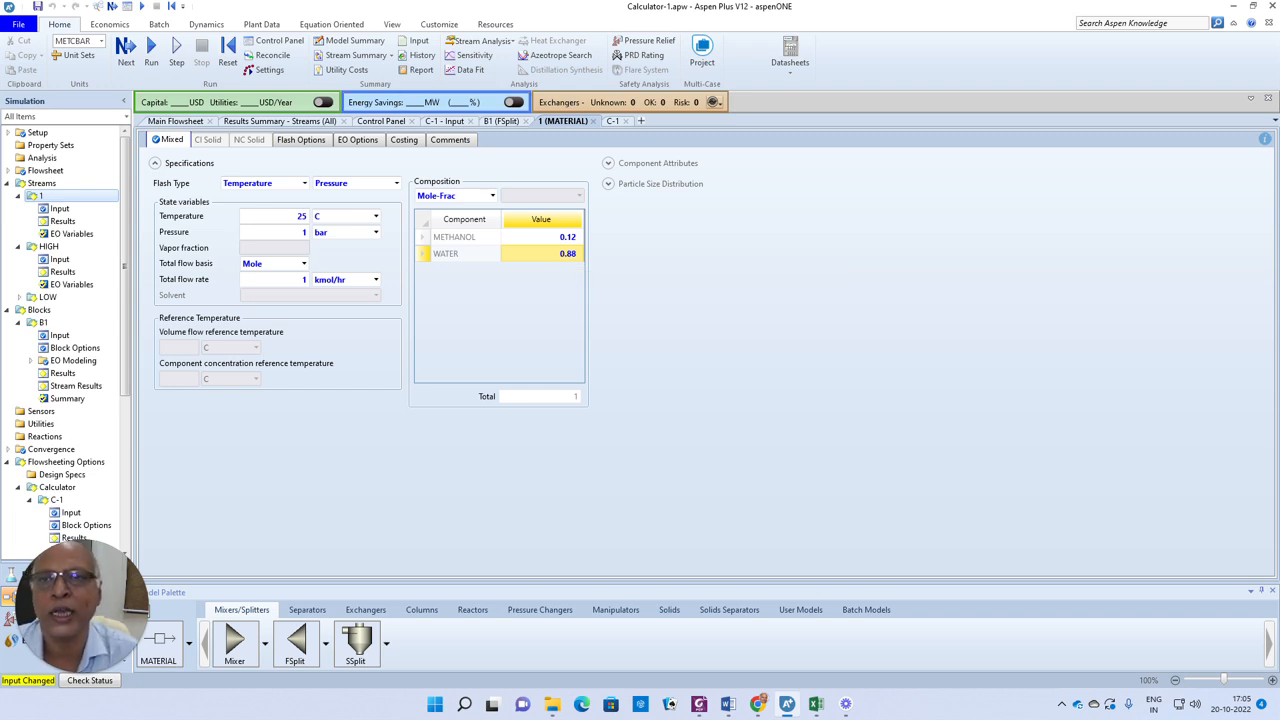
Run the simulation with the updated feed composition
left_click(125, 55)
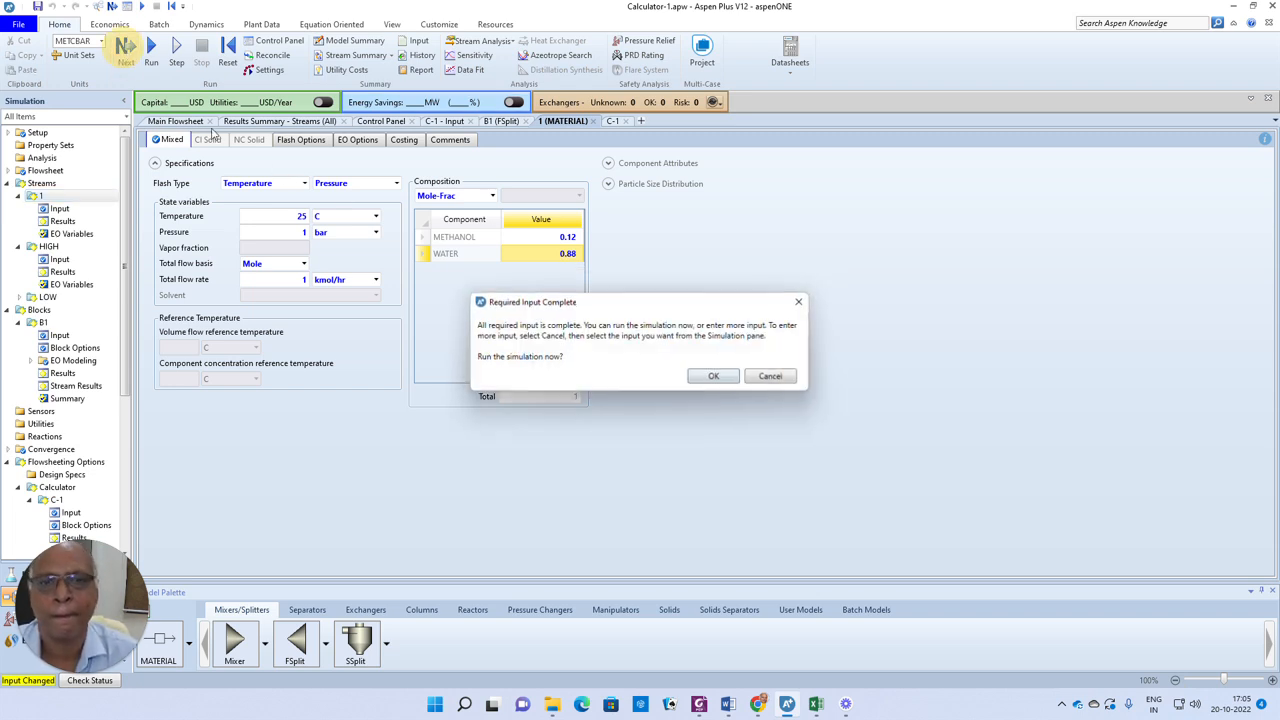
left_click(708, 377)
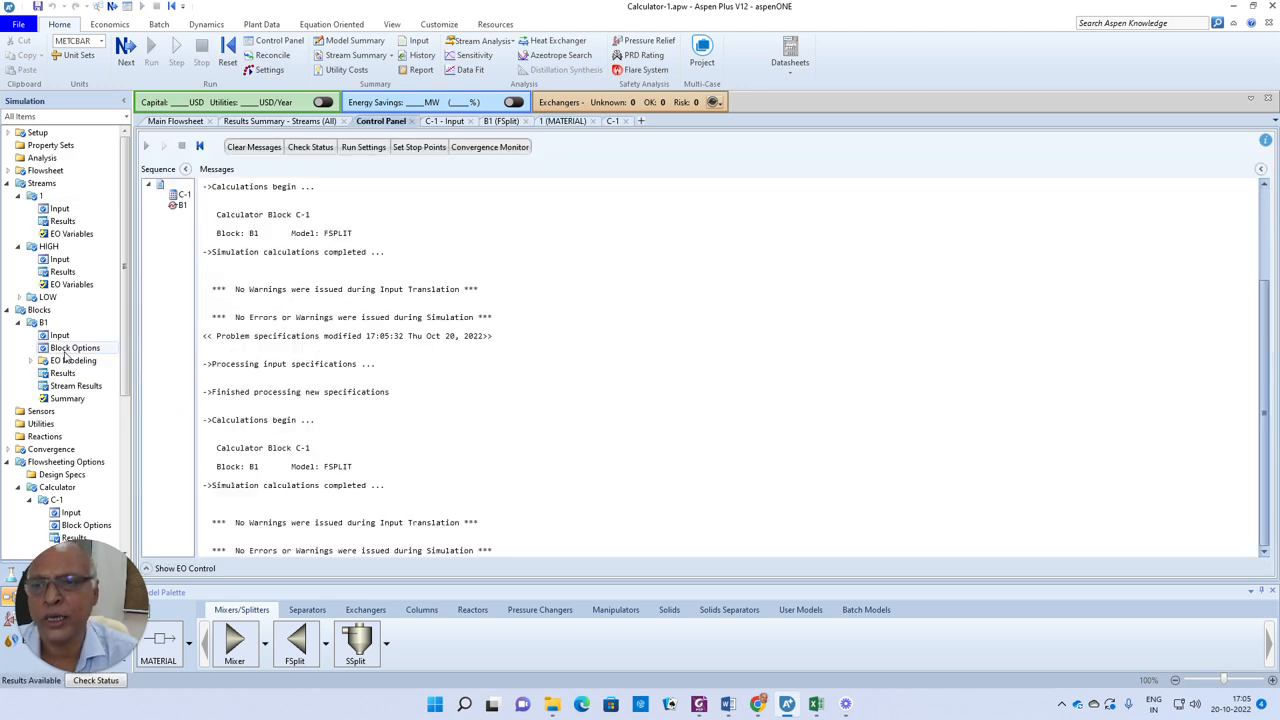
Open the calculator's Excel spreadsheet and correct the split fraction formula to =IF(B1<0.1,1,0)
left_click(71, 513)
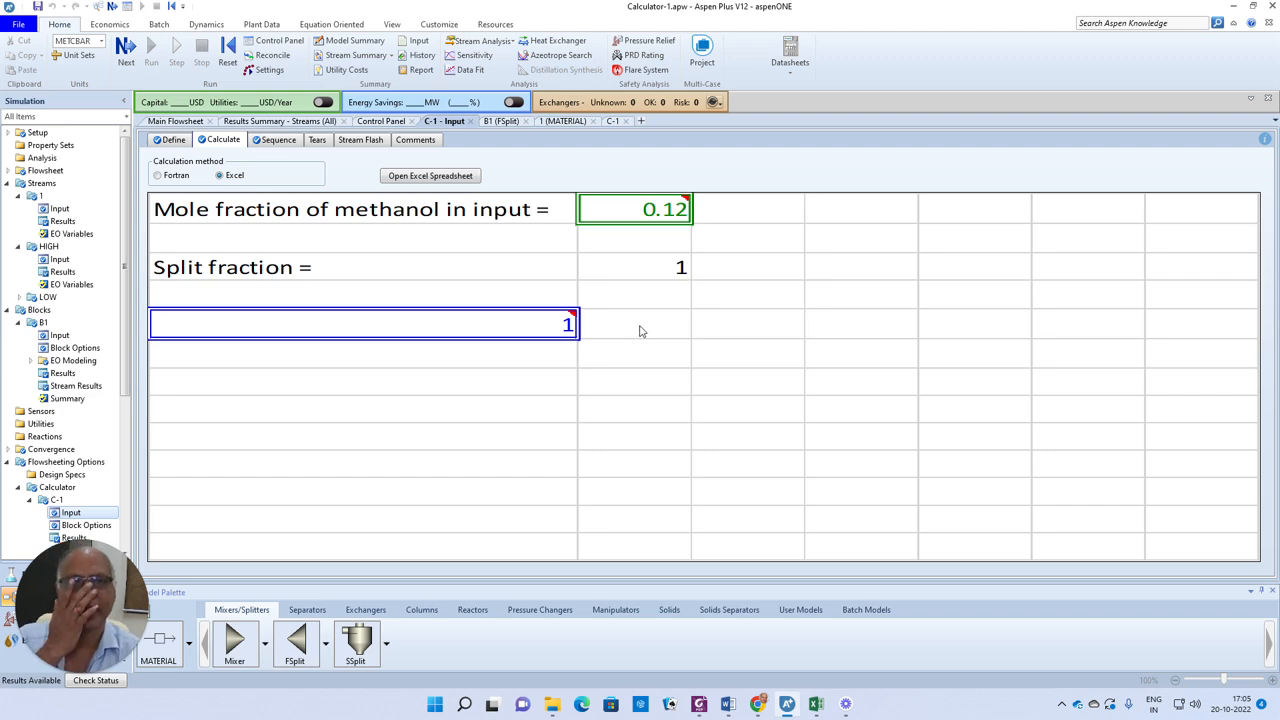
left_click(450, 177)
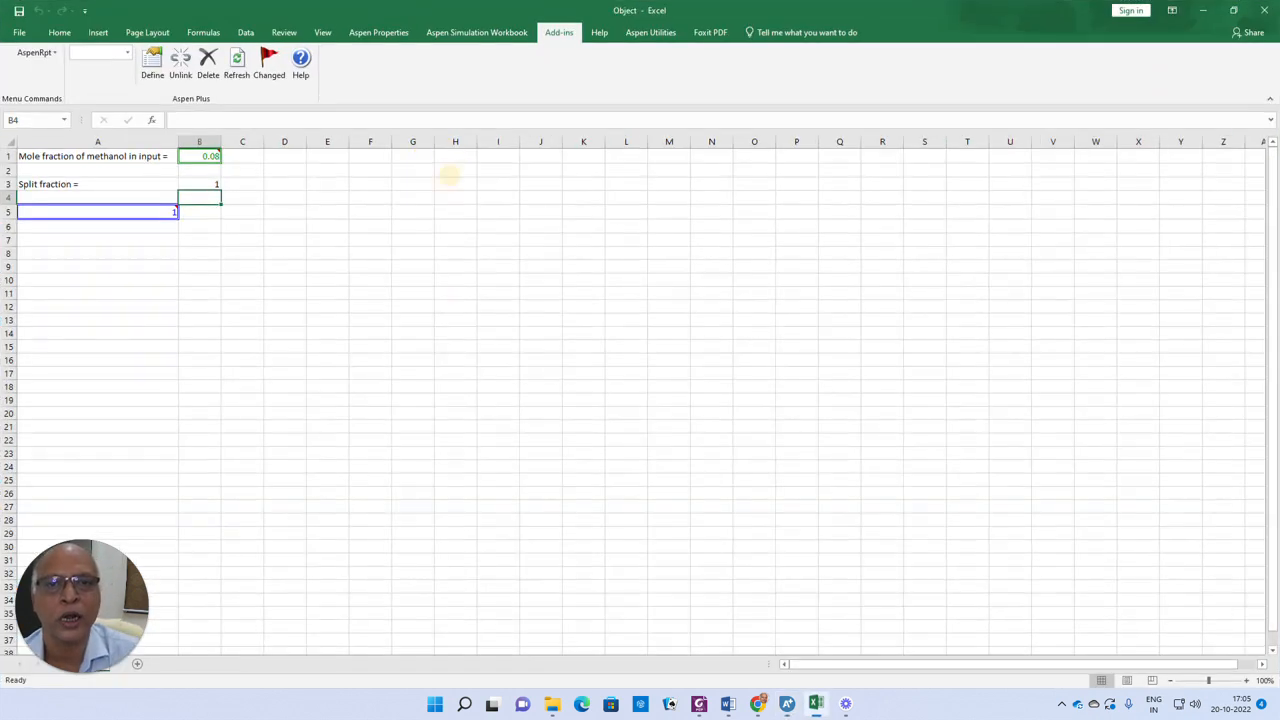
left_click(205, 184)
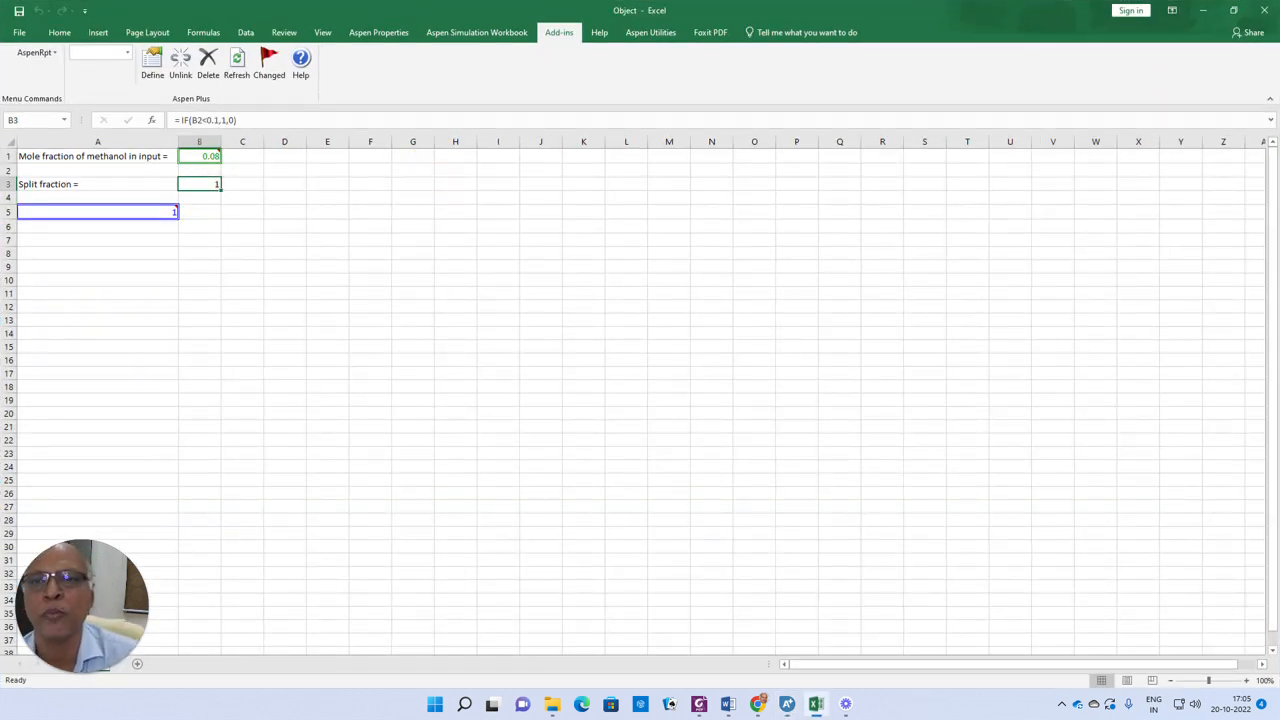
left_click(205, 120)
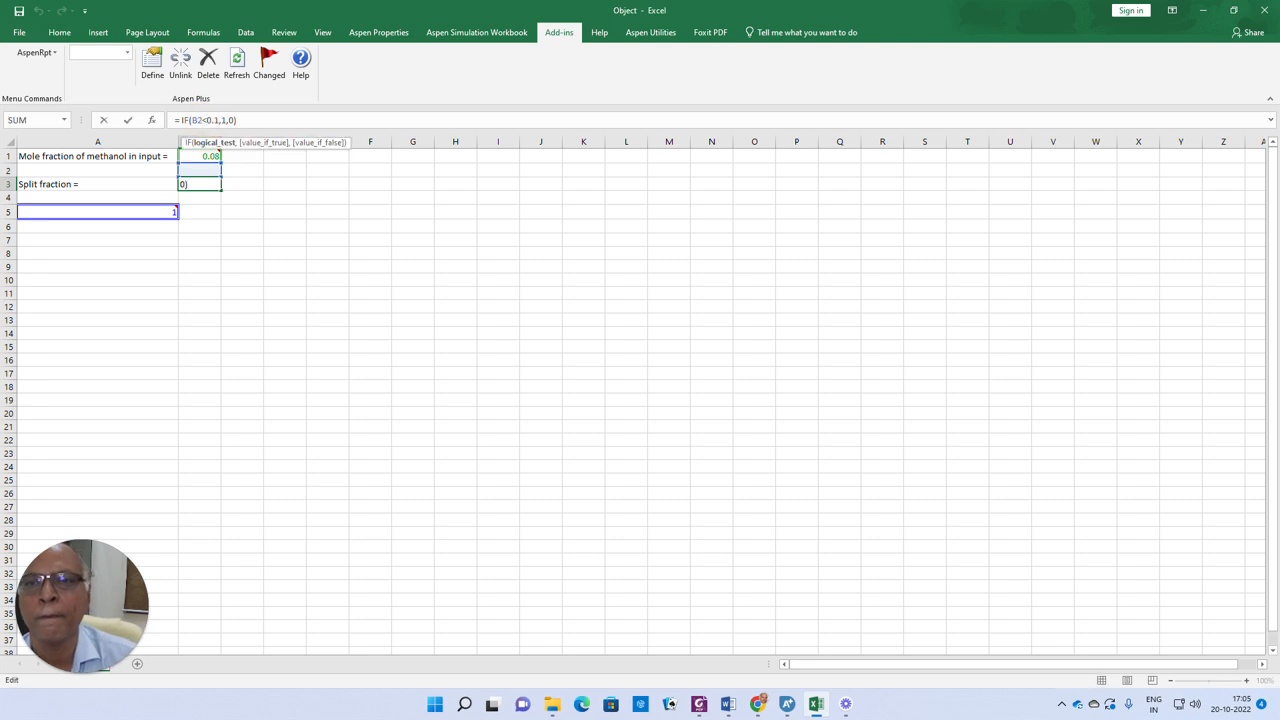
mouse_move(205, 157)
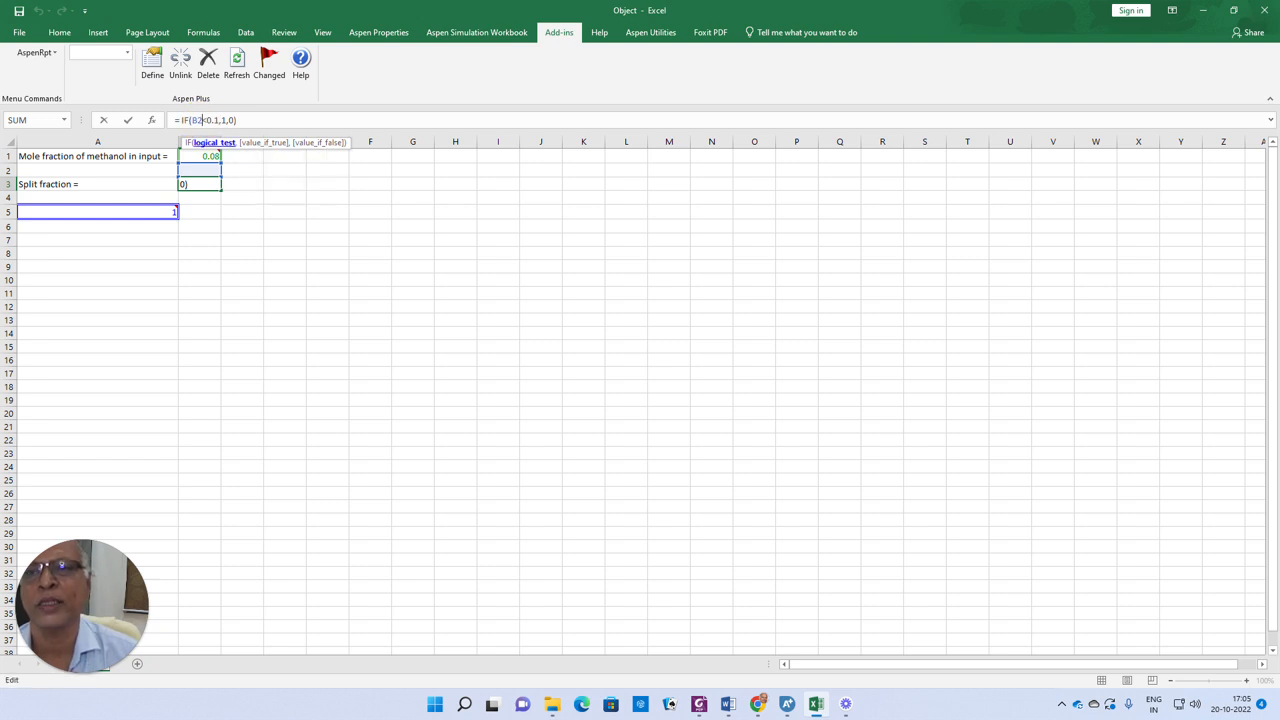
key("BackSpace")
type("1")
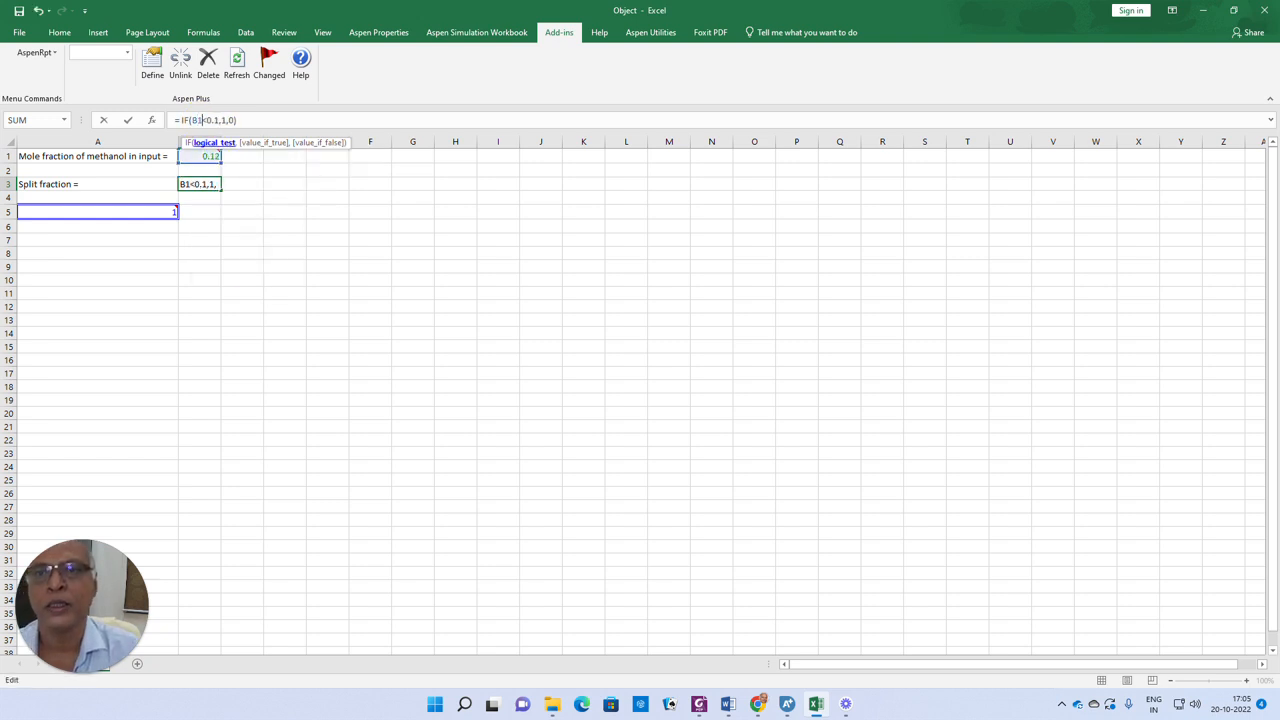
key("Return")
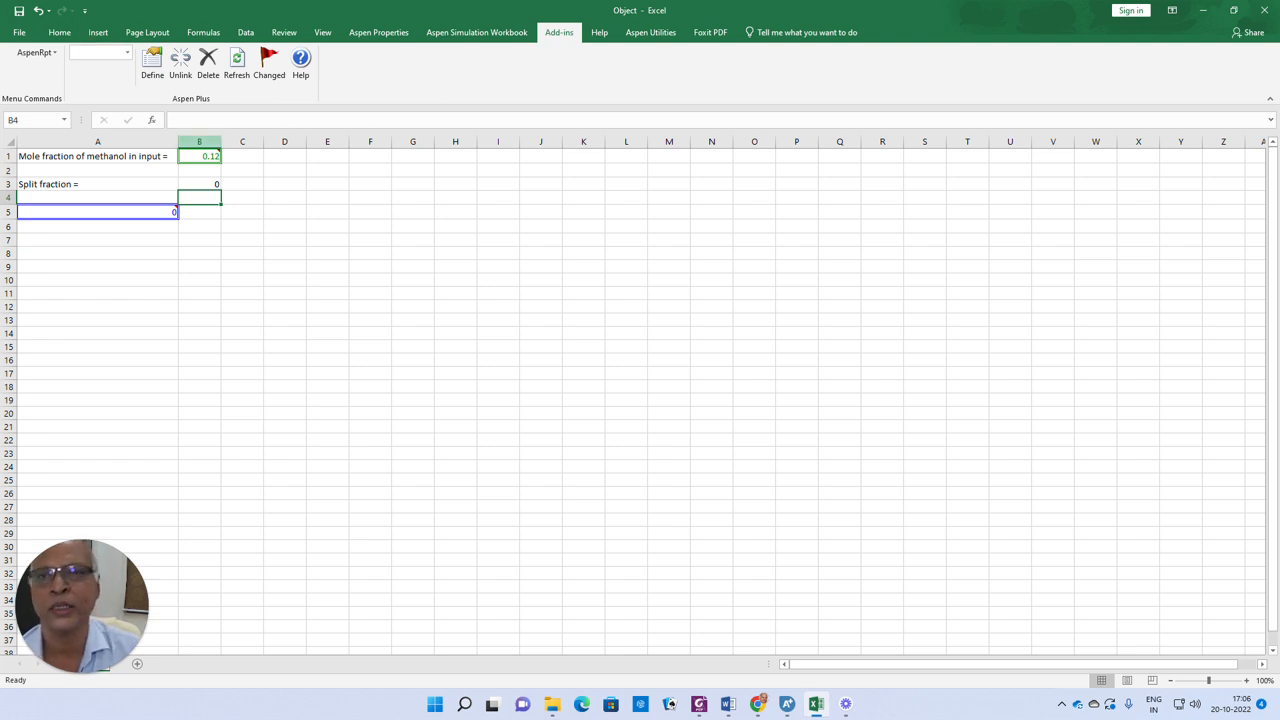
left_click(204, 184)
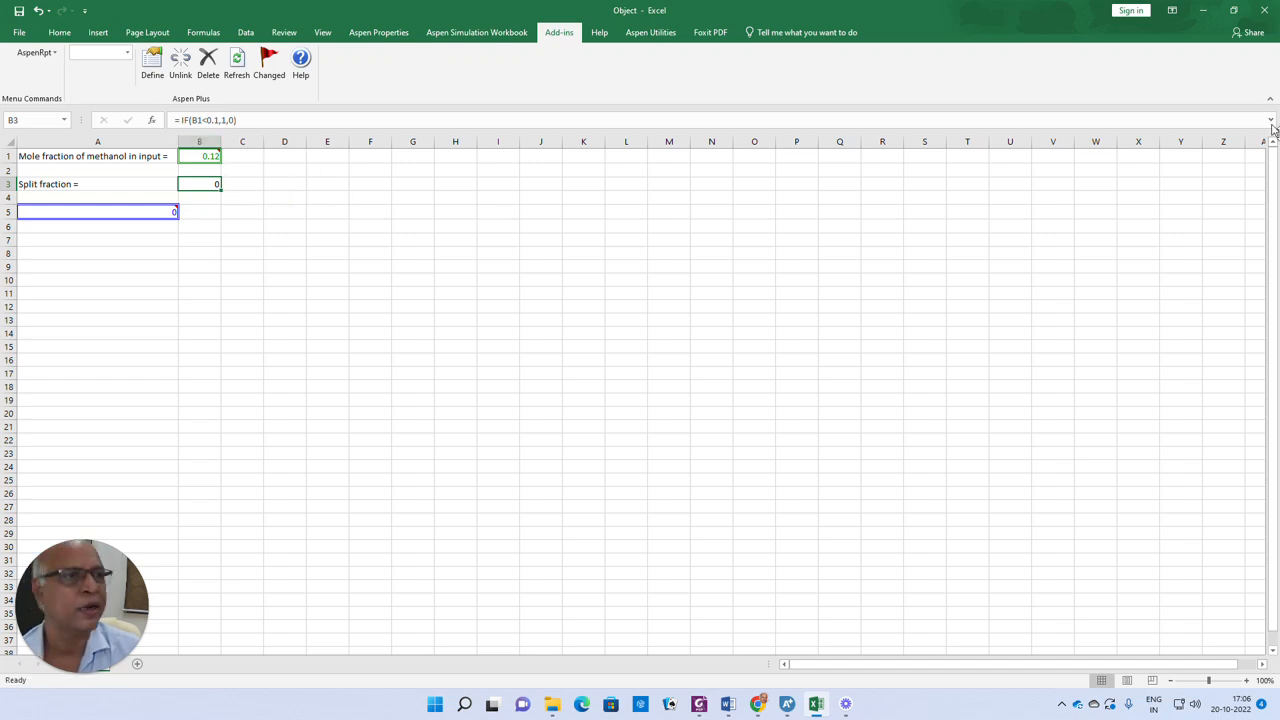
Return to Aspen Plus, reinitialize and run the simulation, then open the stream results summary
left_click(1203, 10)
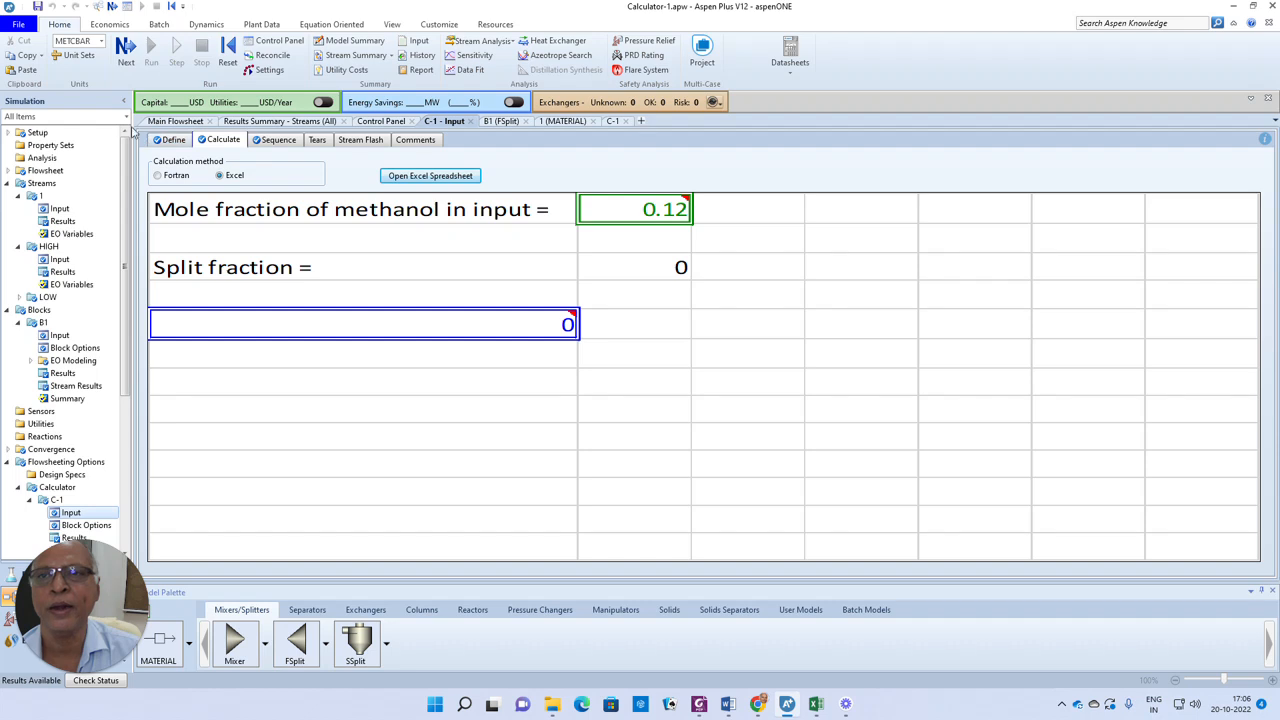
left_click(228, 46)
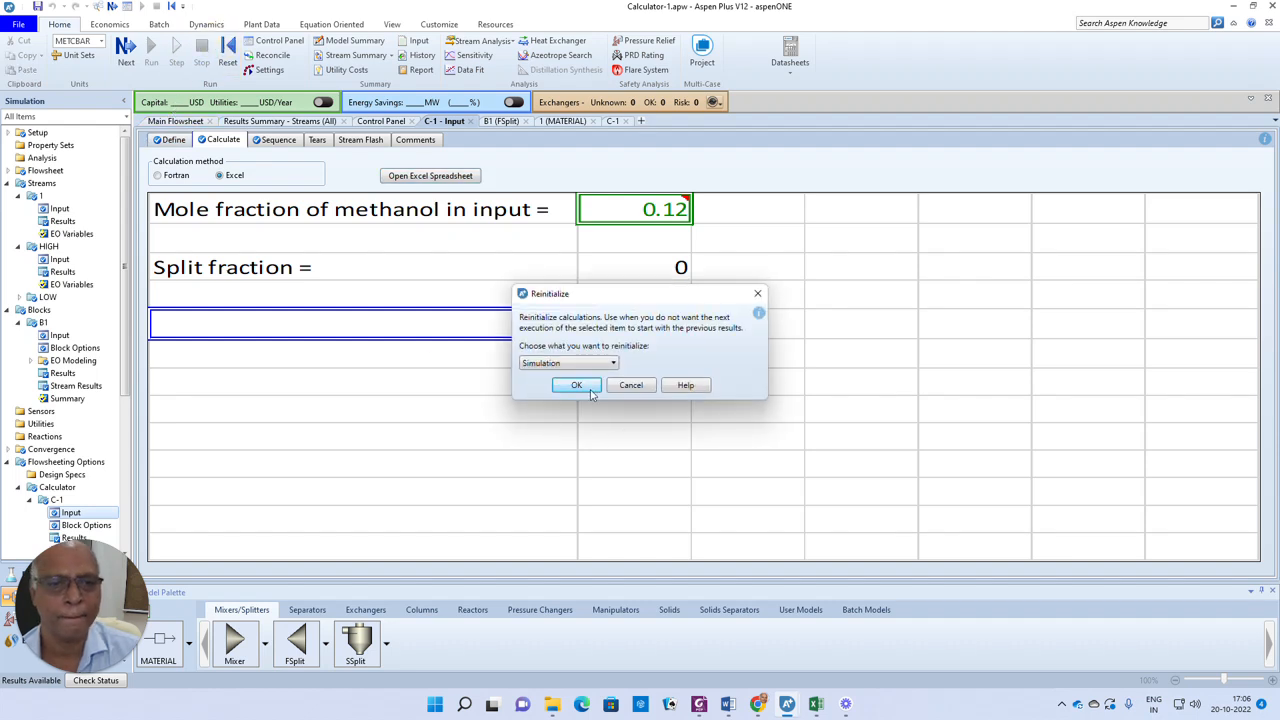
left_click(580, 385)
left_click(718, 368)
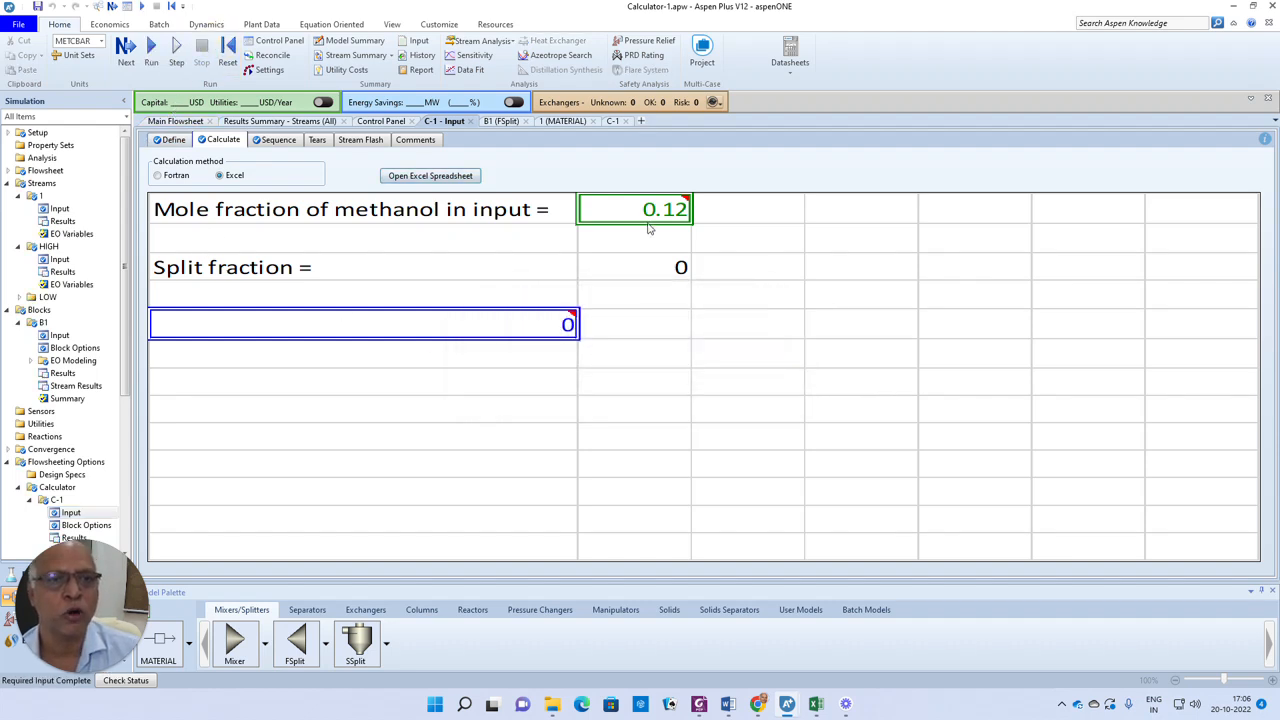
left_click(126, 46)
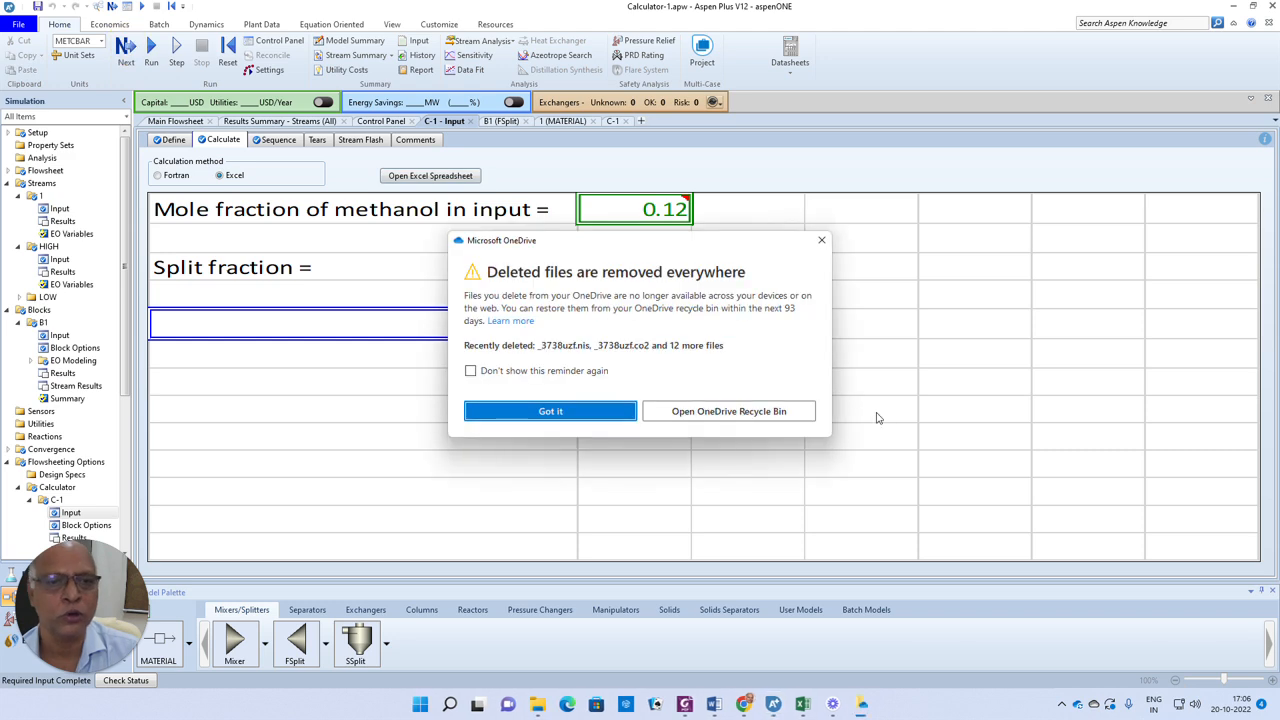
left_click(555, 414)
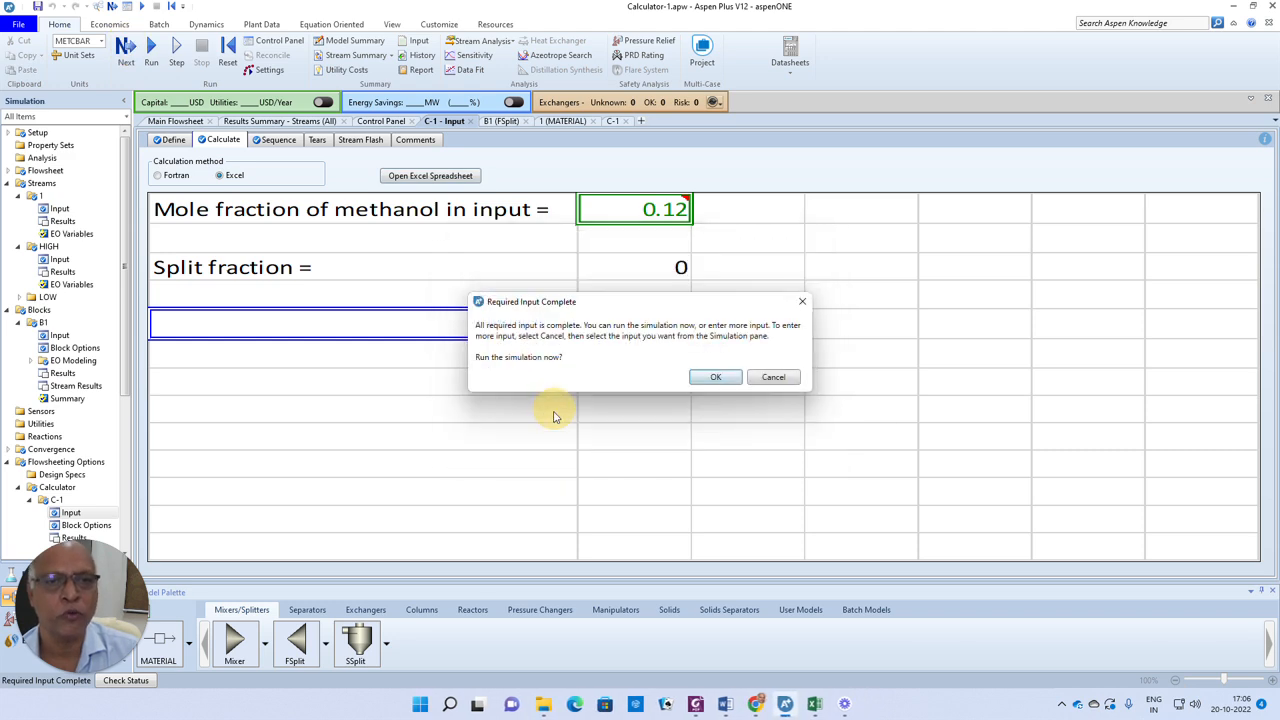
left_click(714, 379)
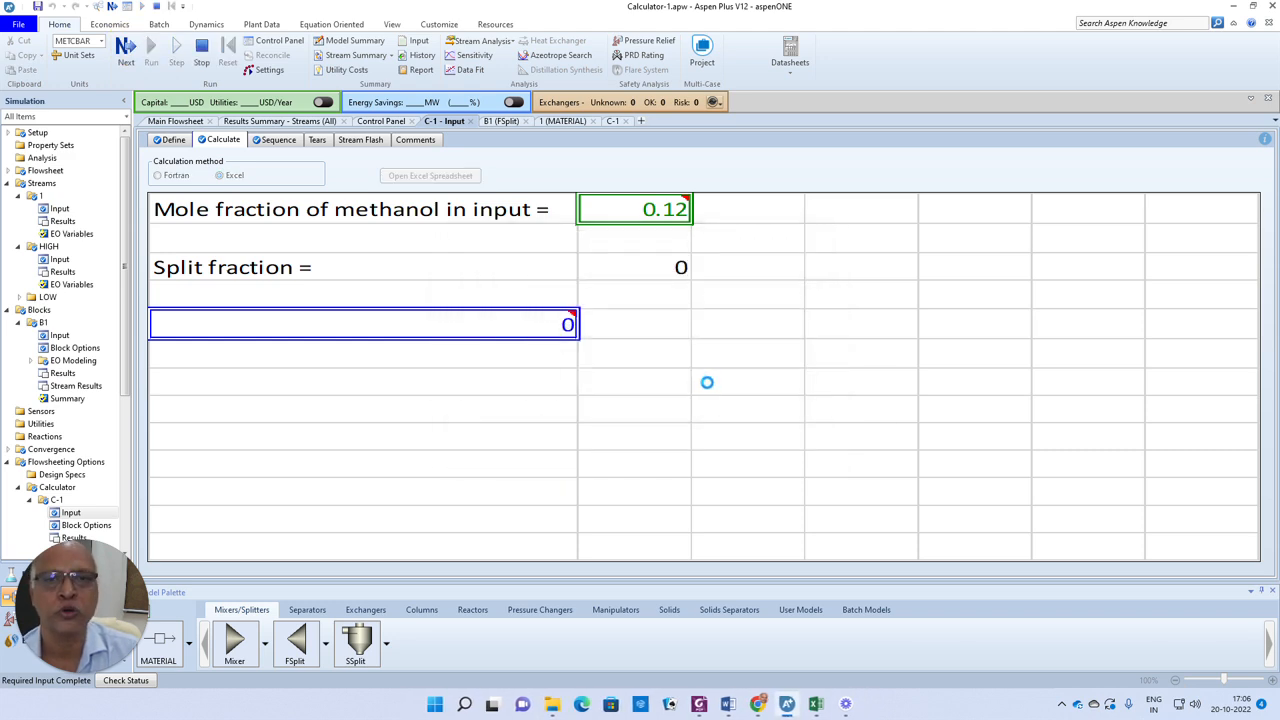
left_click(360, 55)
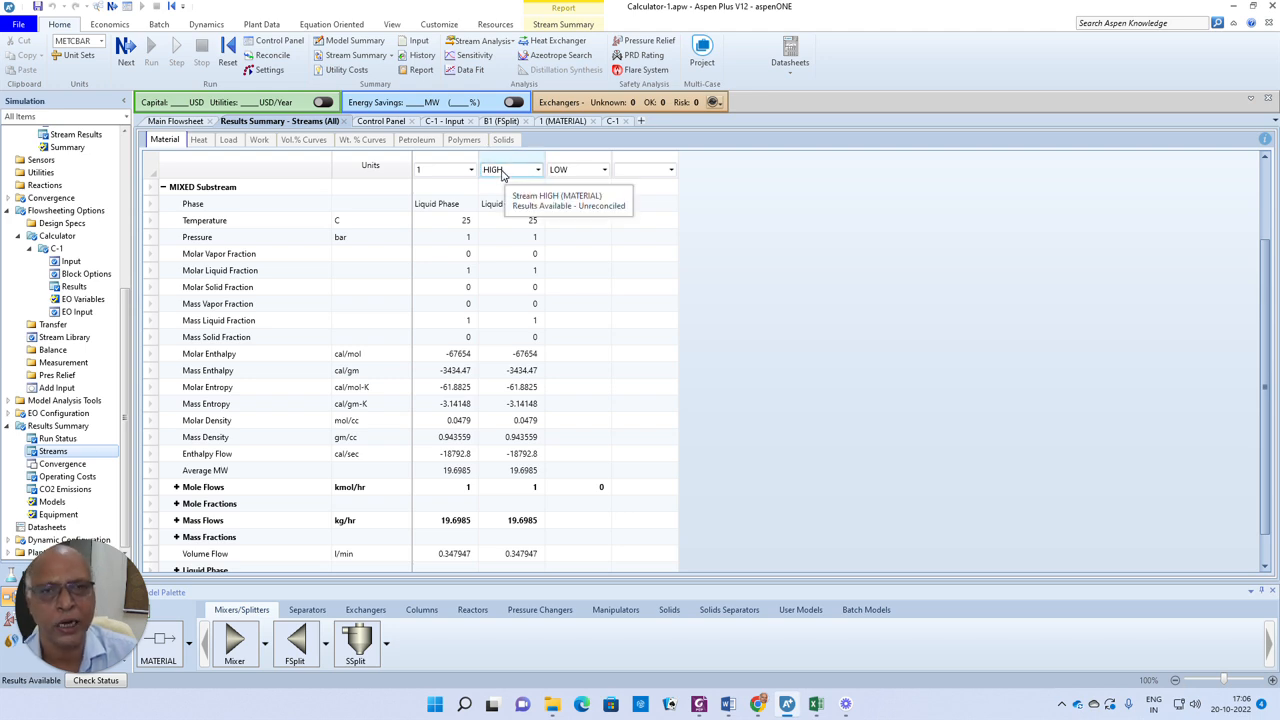
Open the feed stream's input and set its methanol mole fraction to 0.05 and water to 0.95
left_click(180, 121)
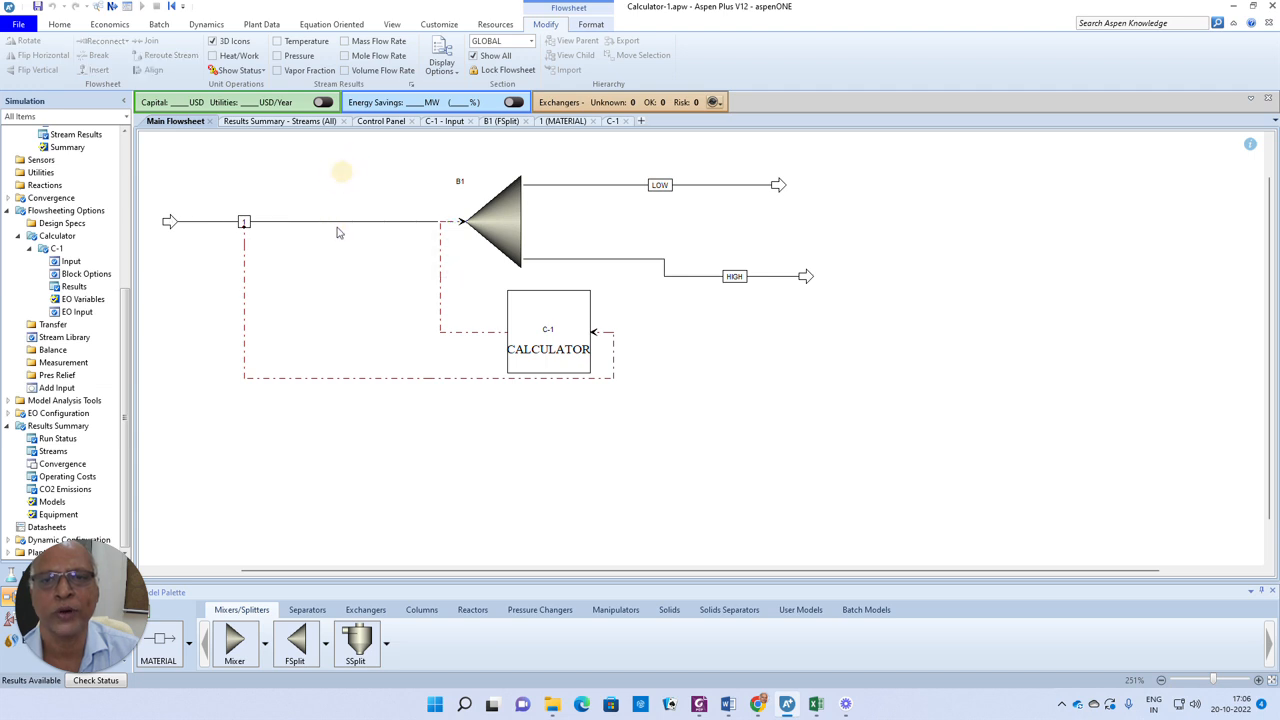
double_click(337, 224)
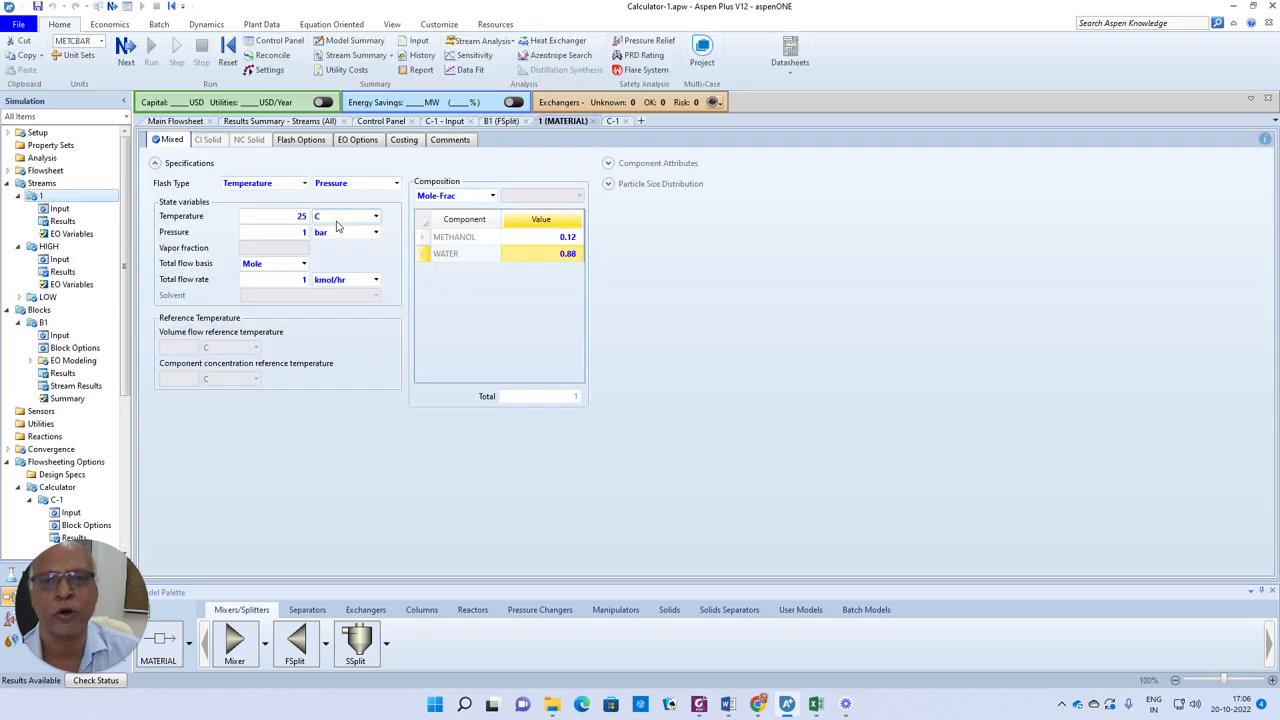
left_click(567, 236)
type("0.05")
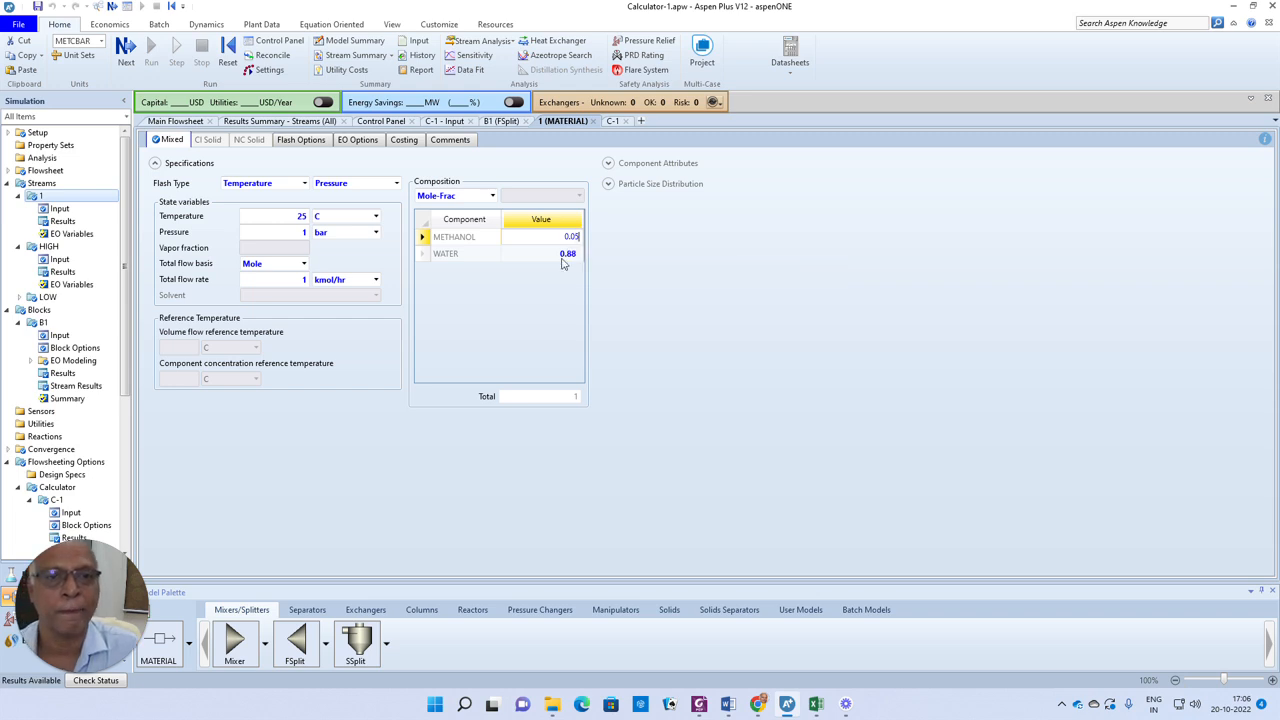
key("Return")
type("0.95")
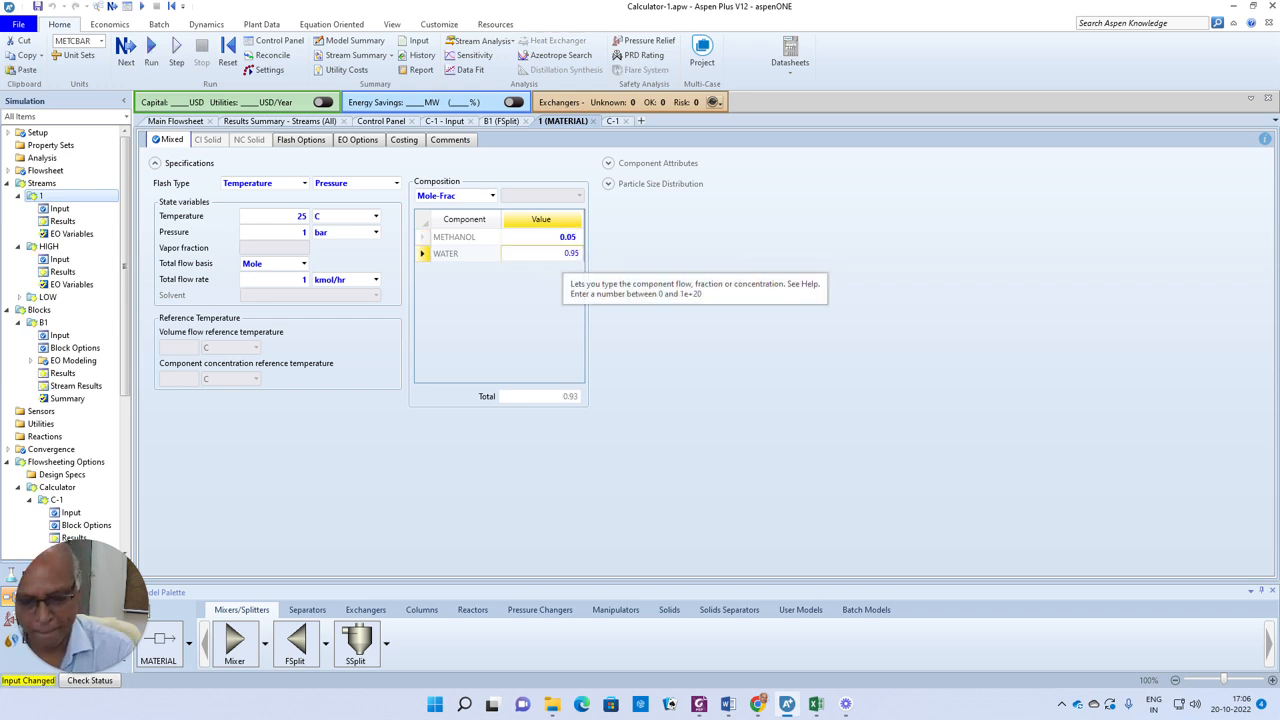
key("Return")
left_click(666, 274)
Run the simulation with the new feed composition and open the stream results summary
left_click(149, 64)
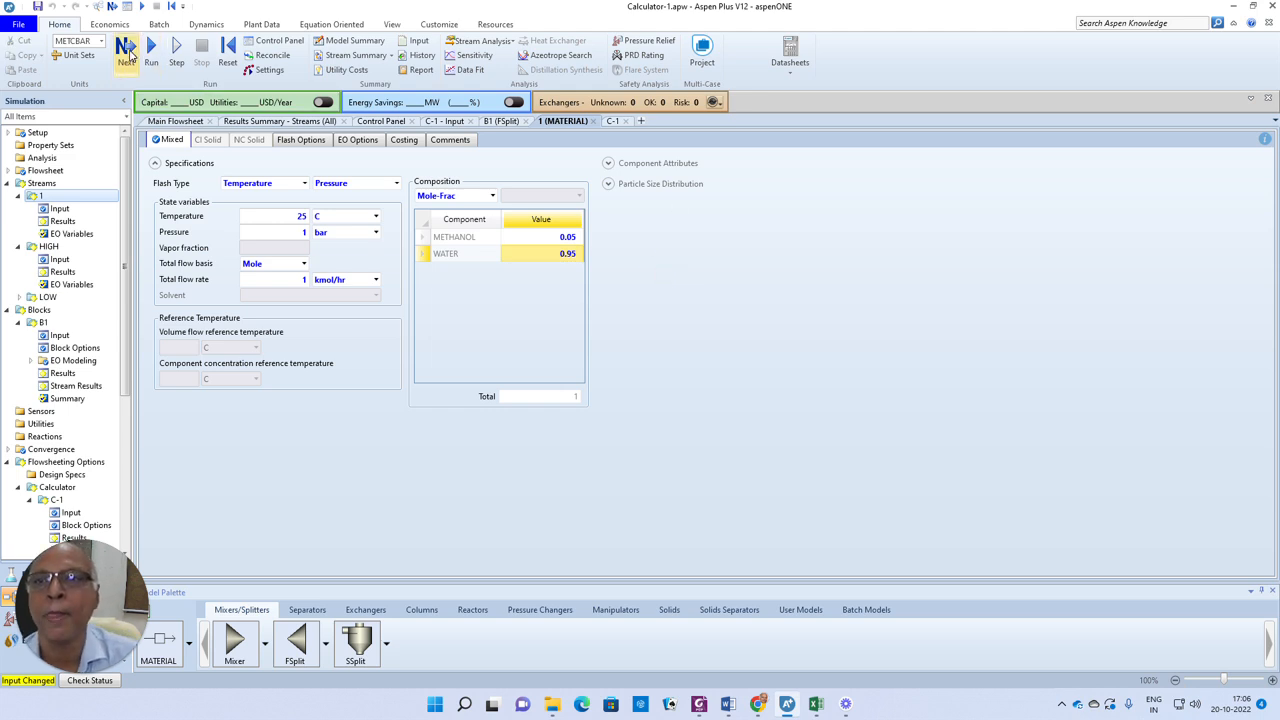
left_click(709, 374)
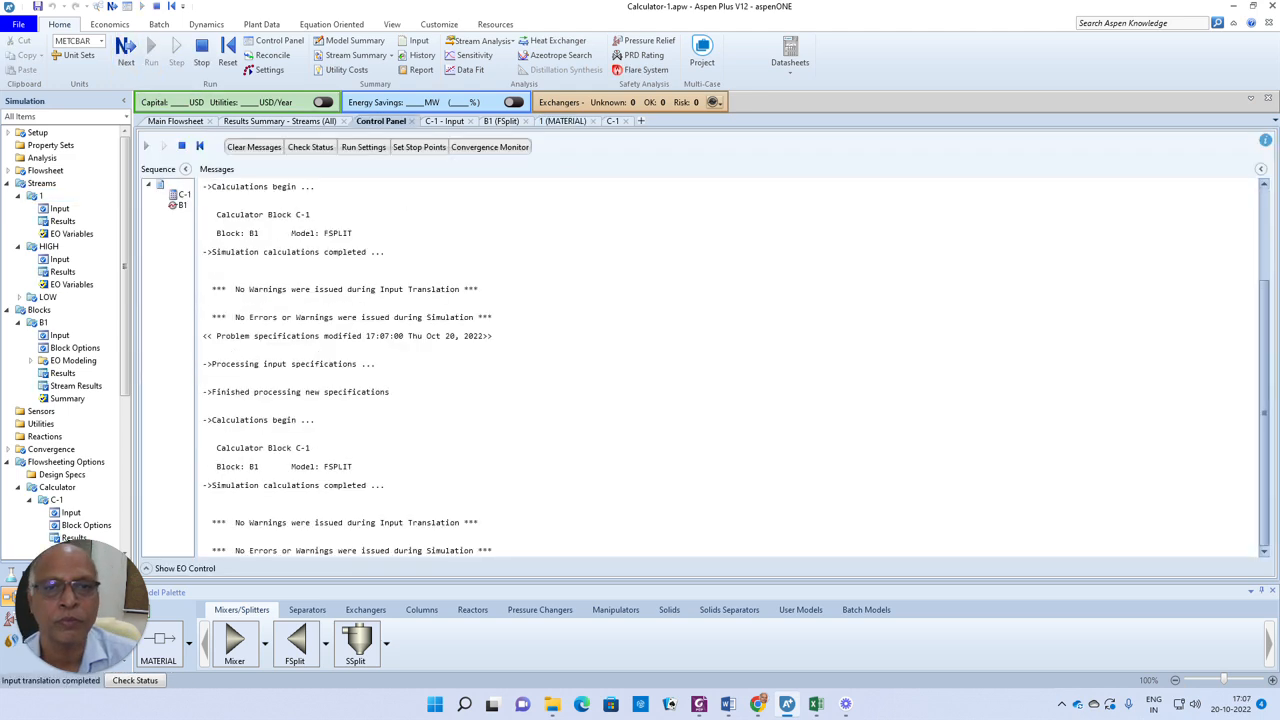
left_click(355, 55)
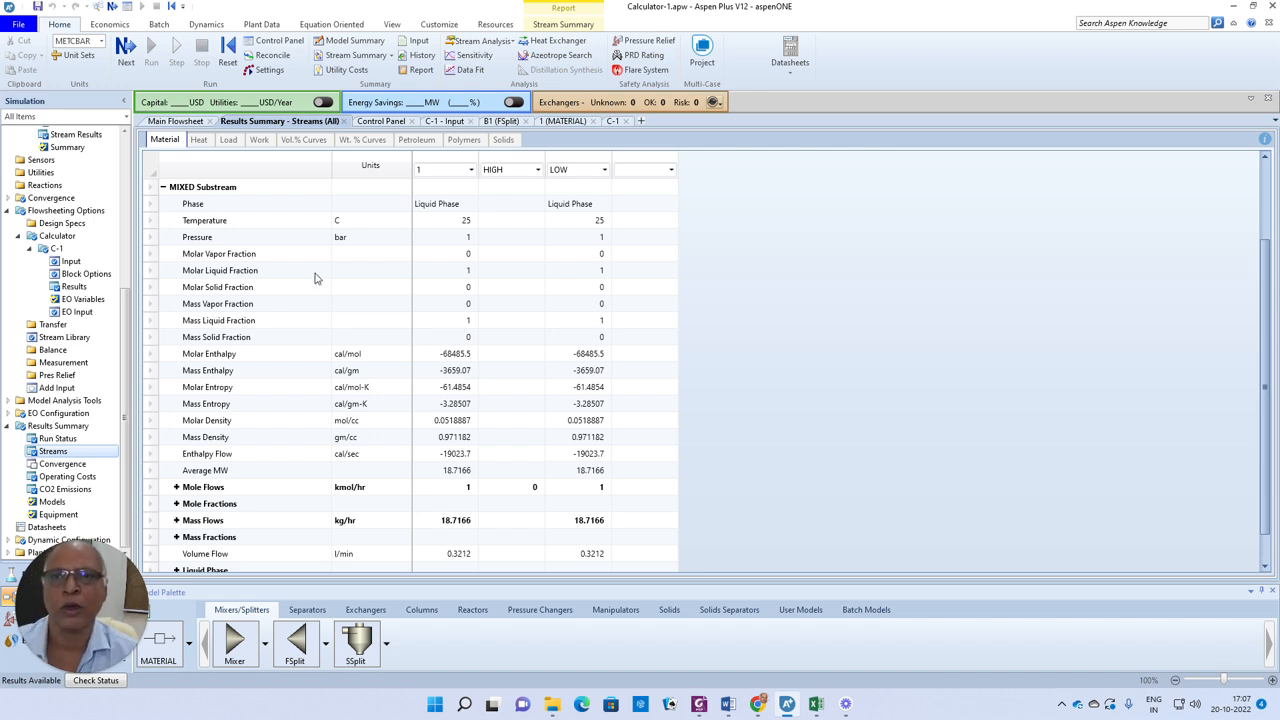
Inspect the calculator block's input sheet and its linked Excel spreadsheet
left_click(177, 122)
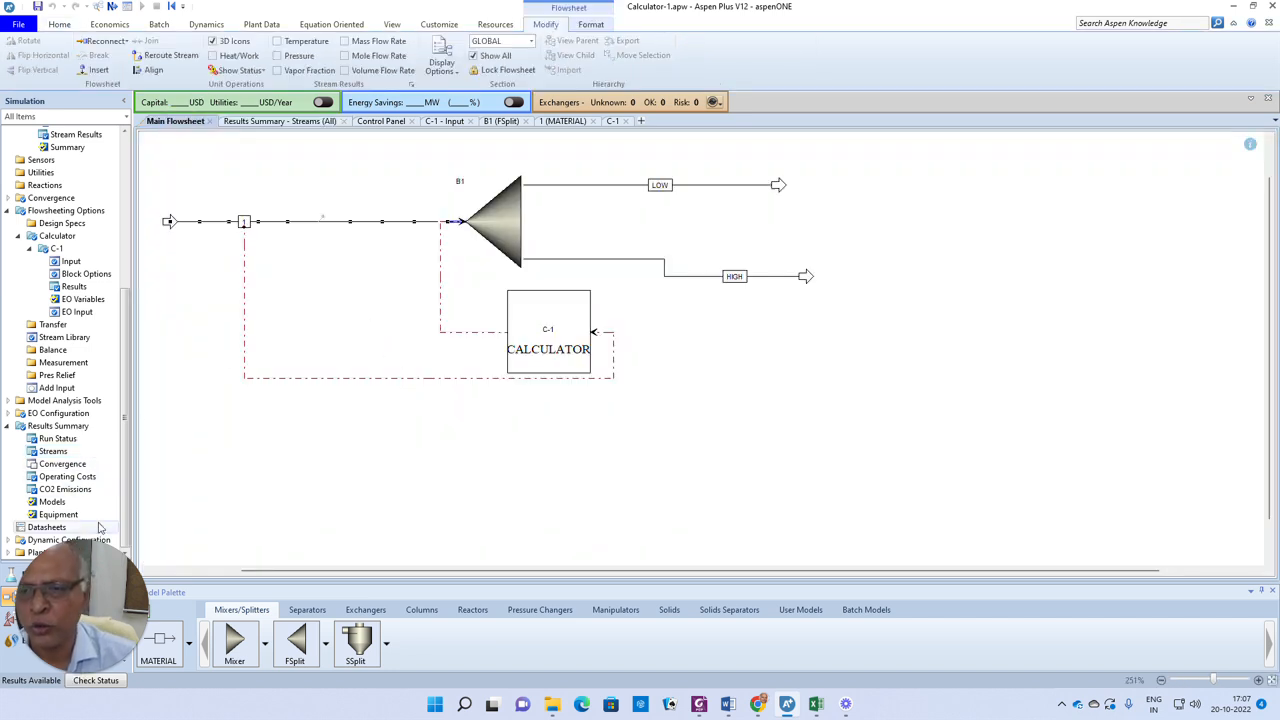
left_click(72, 261)
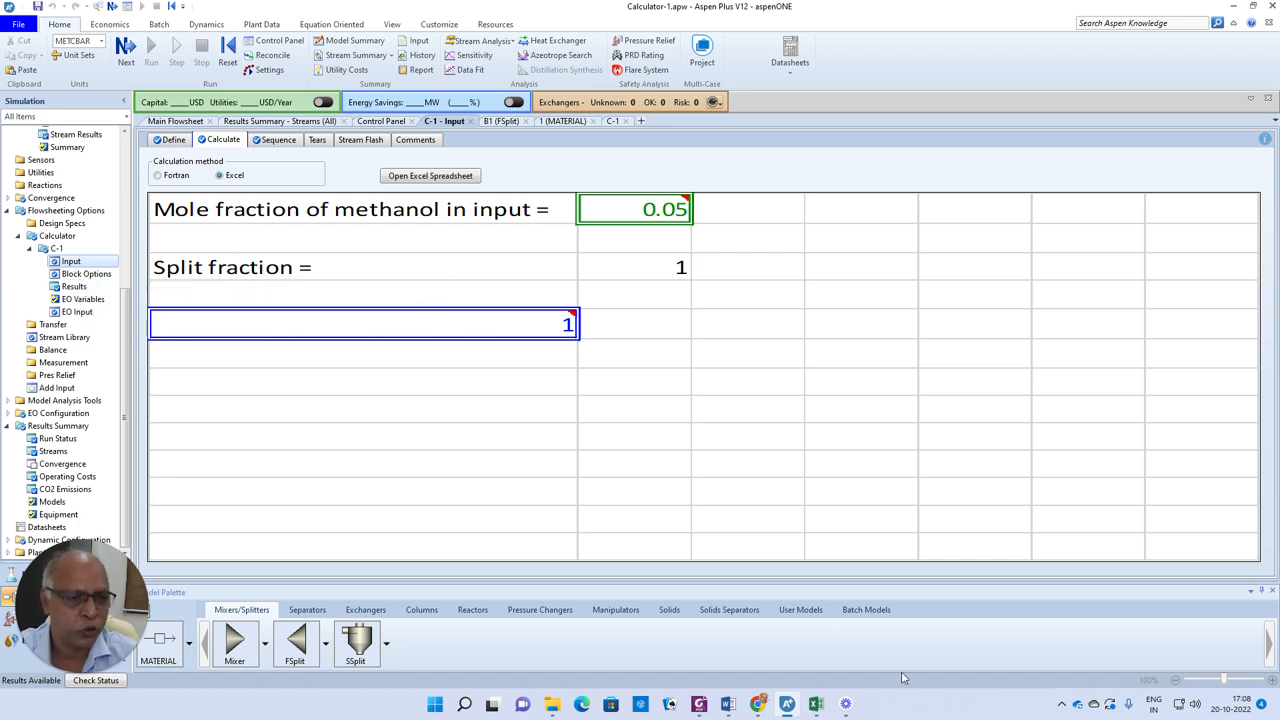
mouse_move(818, 707)
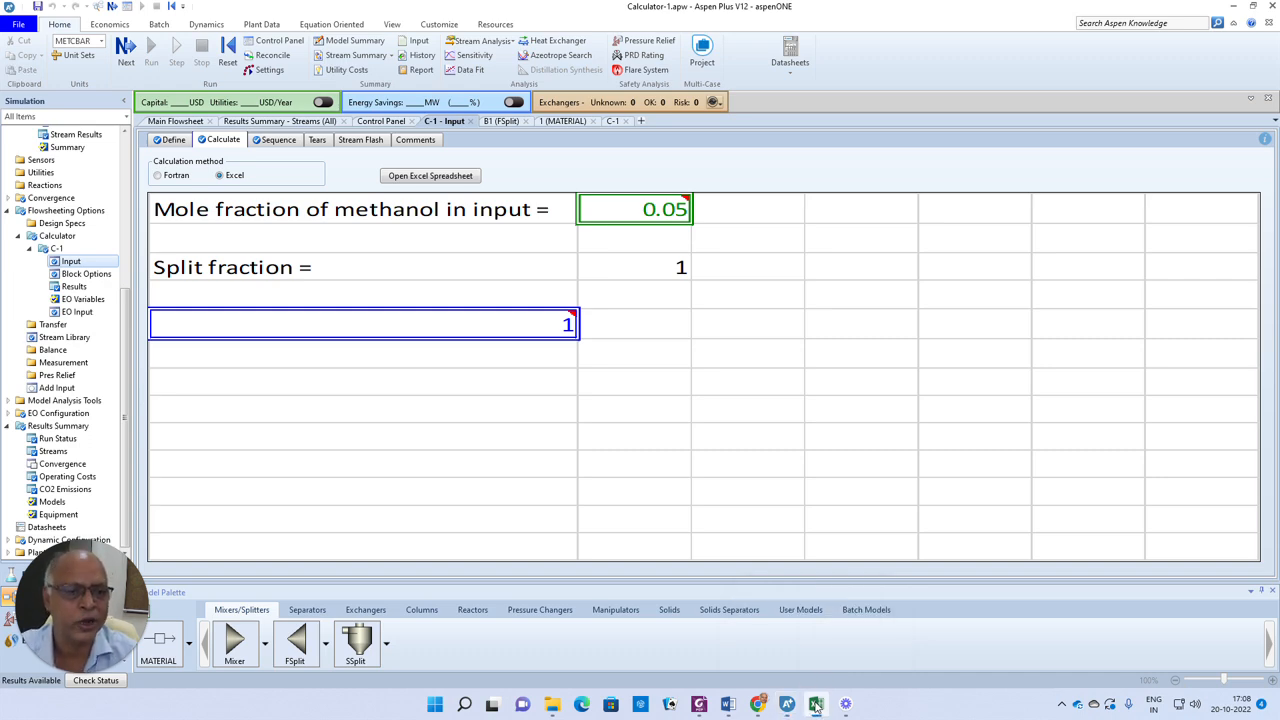
left_click(425, 176)
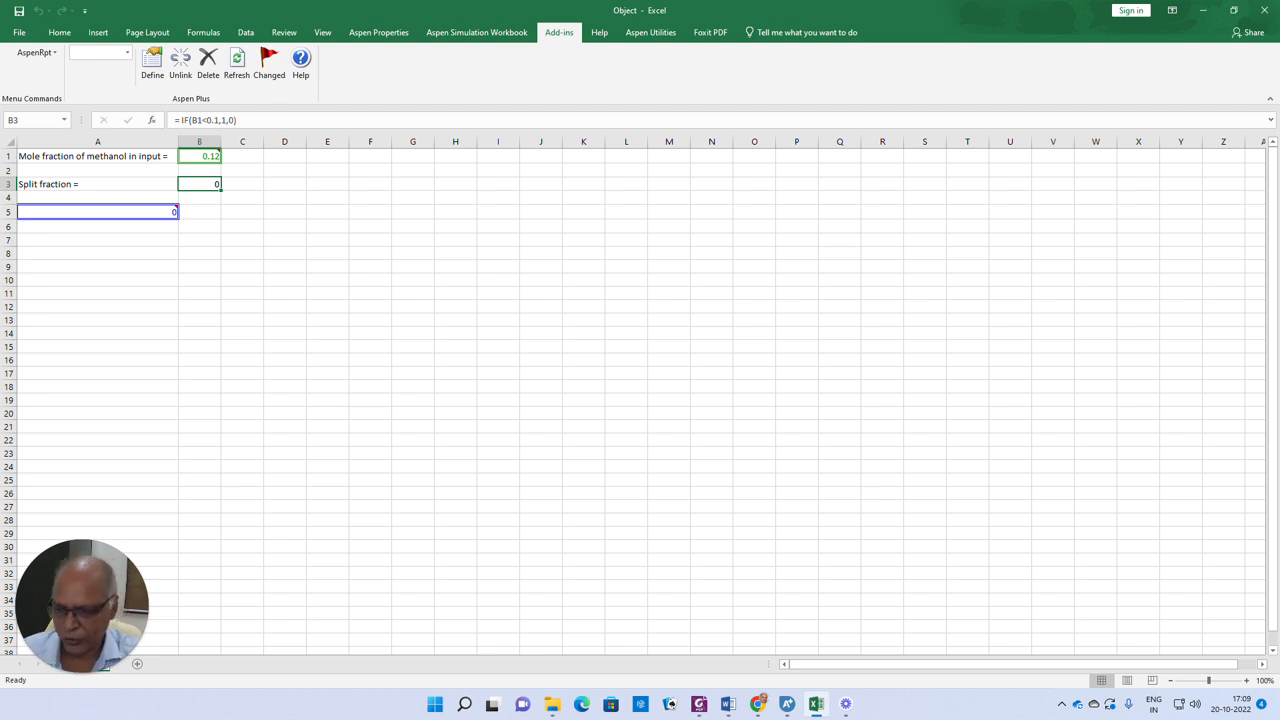
left_click(787, 704)
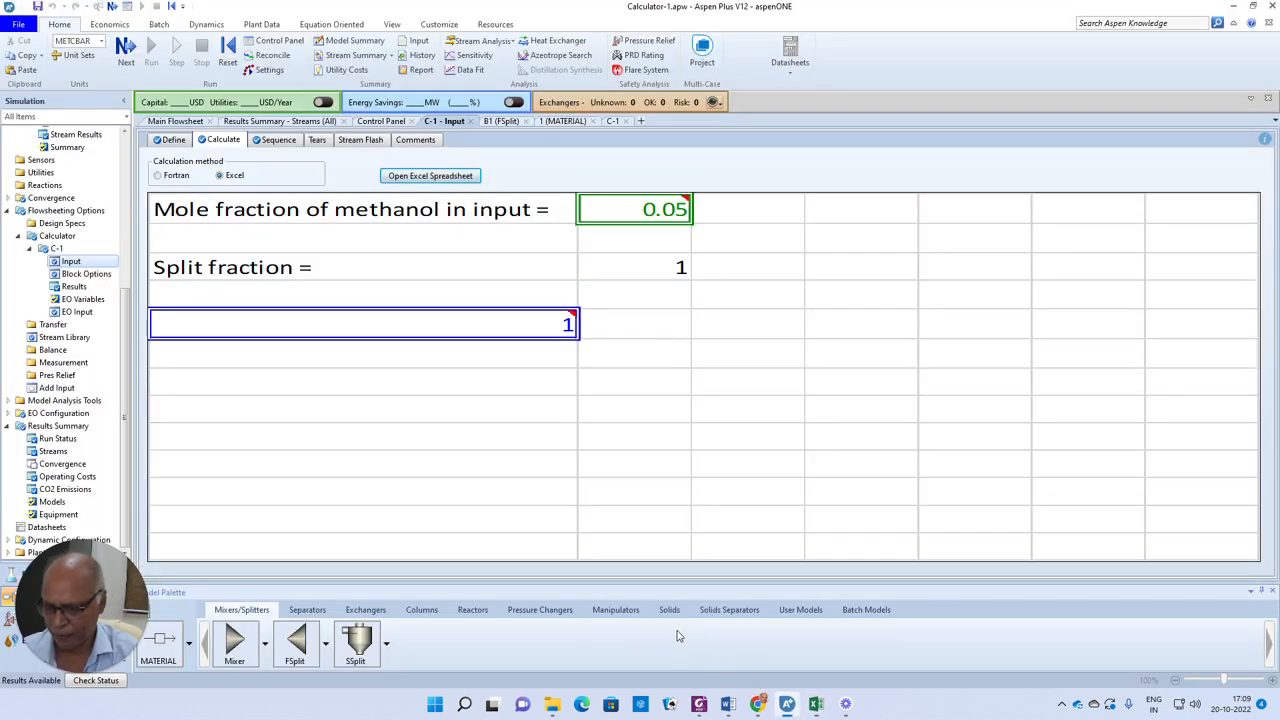